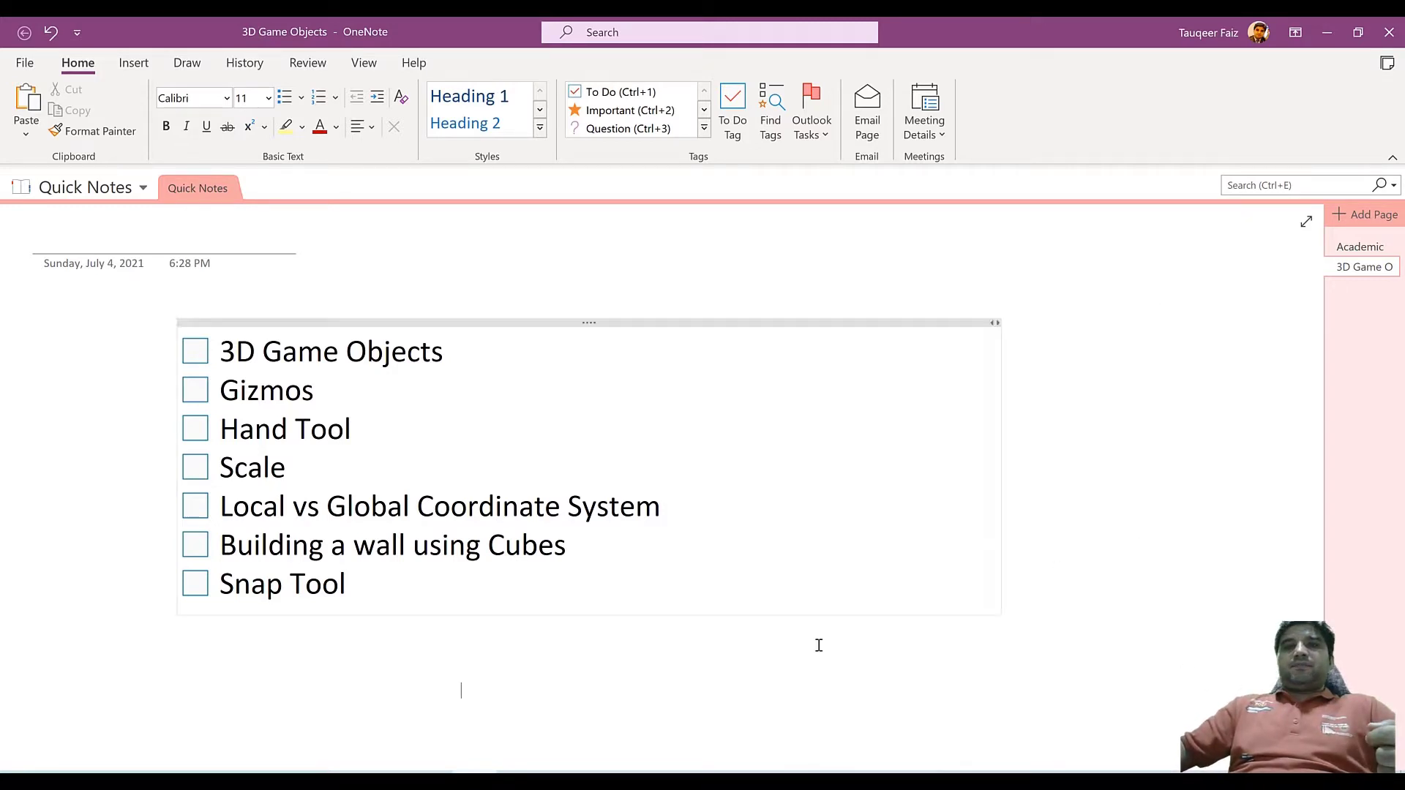
# Switch to the Unity project and add a 3D cube to SampleScene, keeping its default name.
pyautogui.click(519, 772)
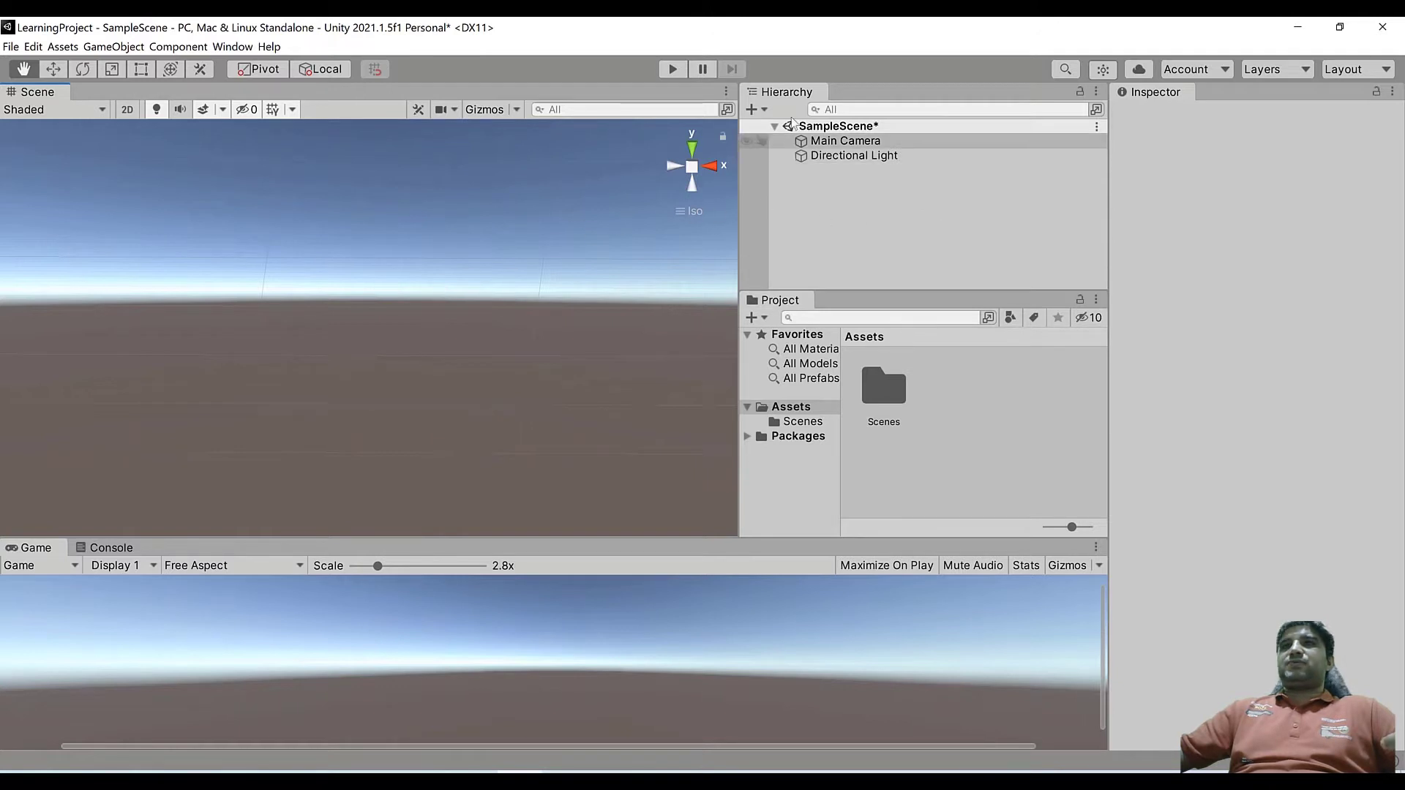
pyautogui.click(789, 93)
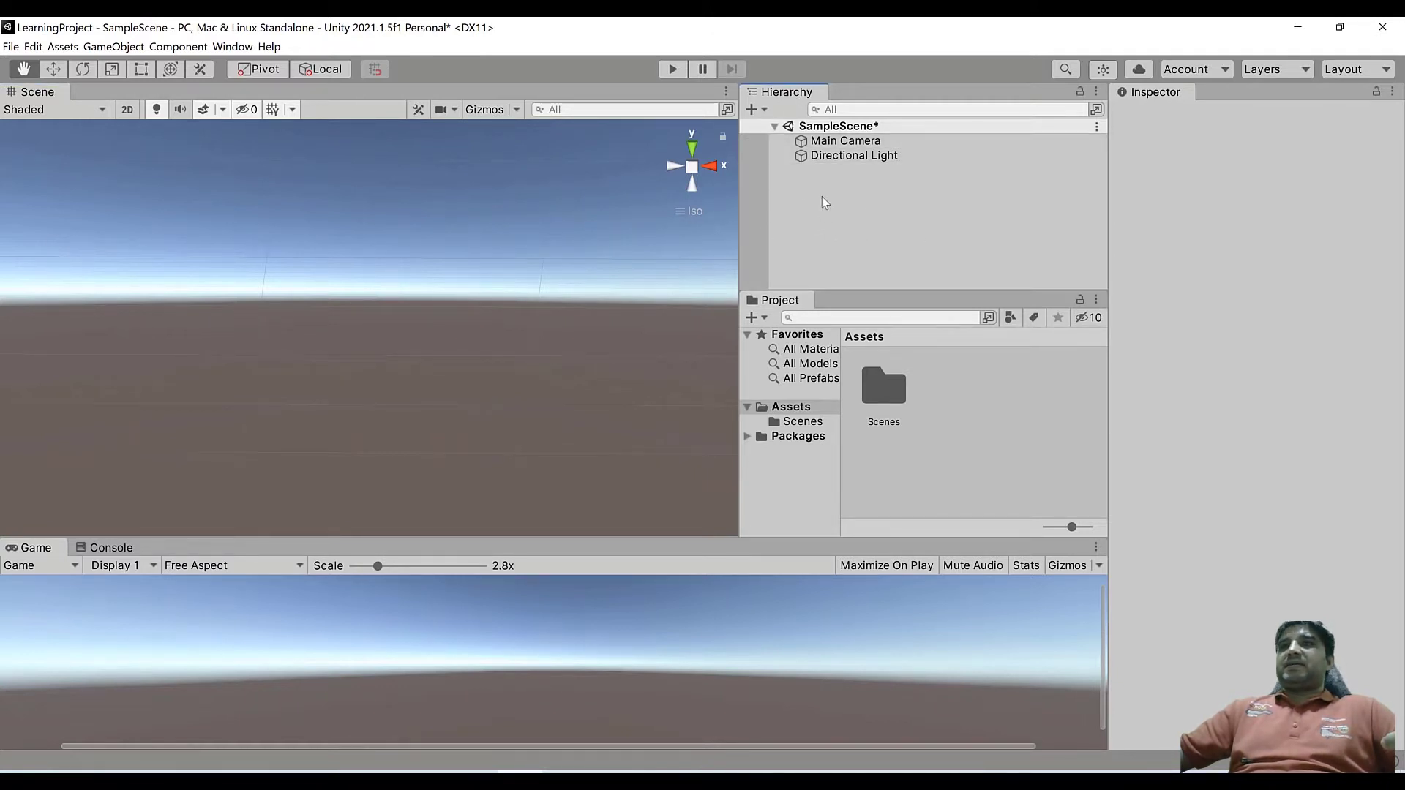
pyautogui.rightClick(843, 192)
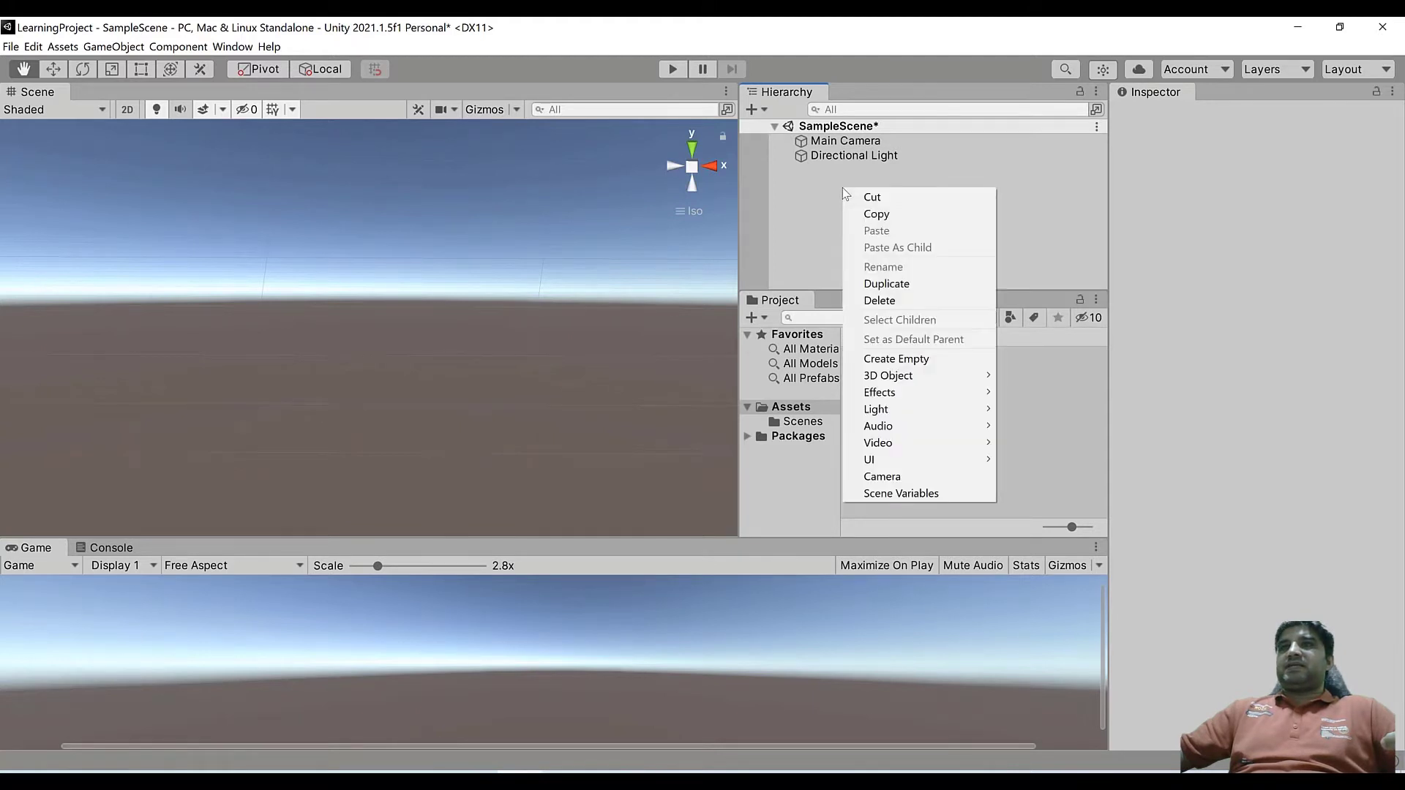
pyautogui.moveTo(894, 377)
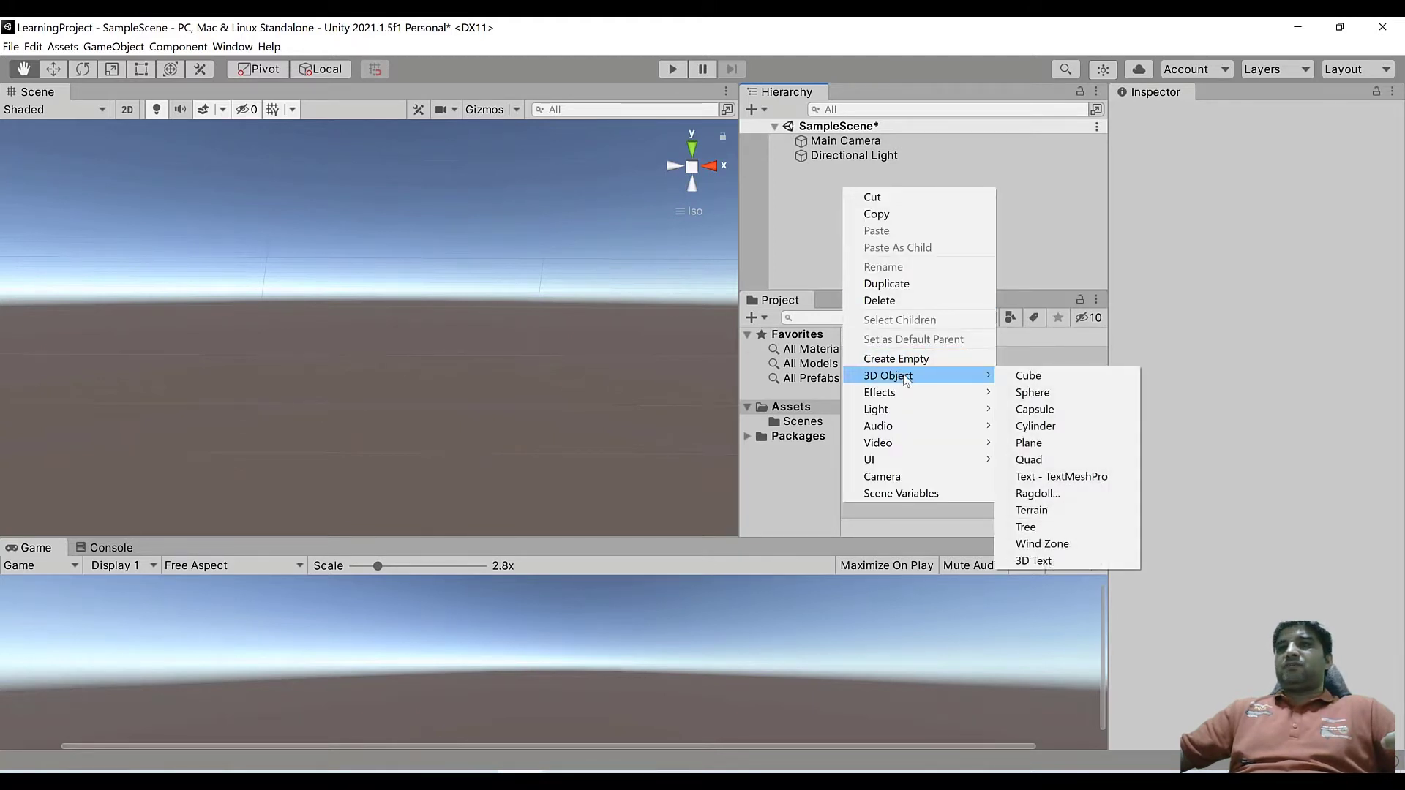
pyautogui.click(1047, 379)
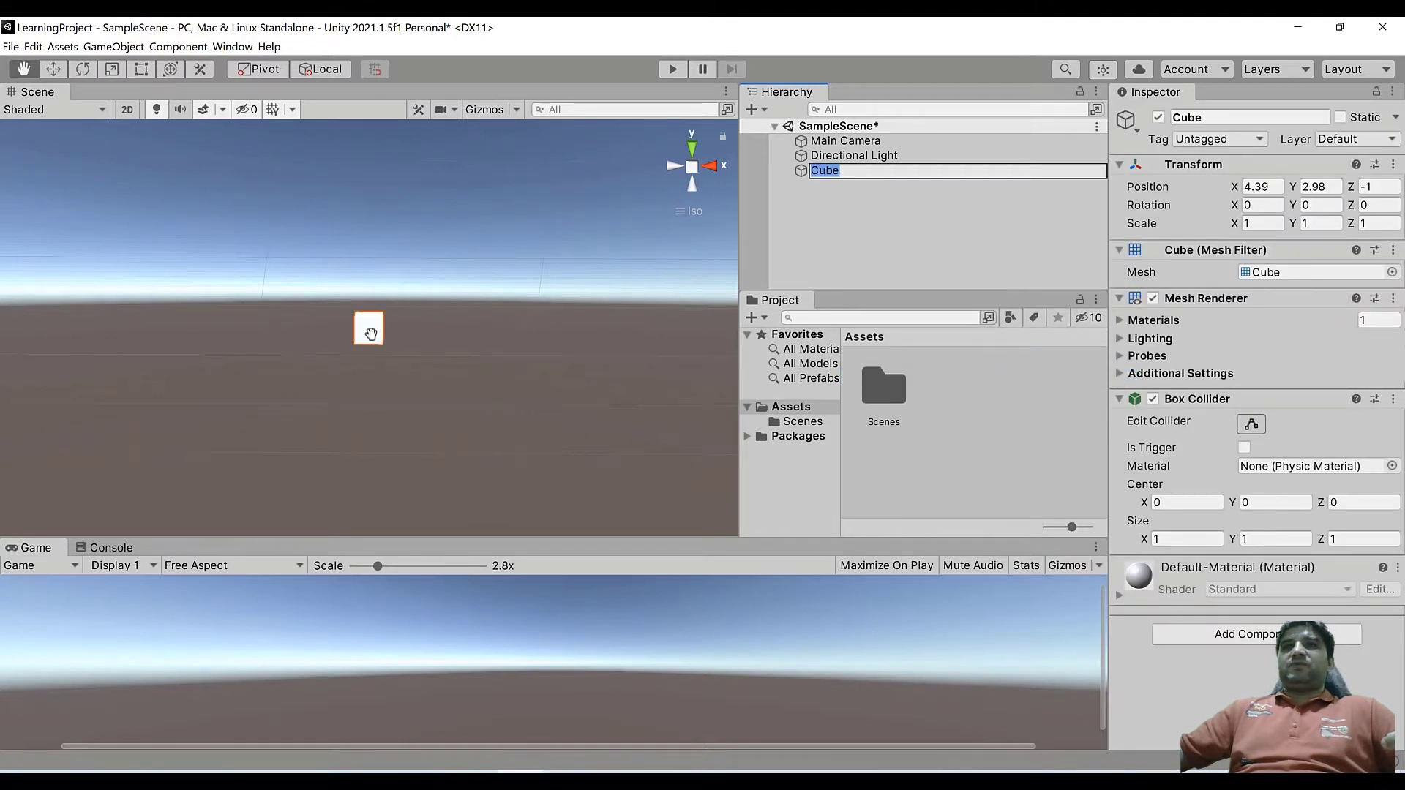
pyautogui.click(855, 243)
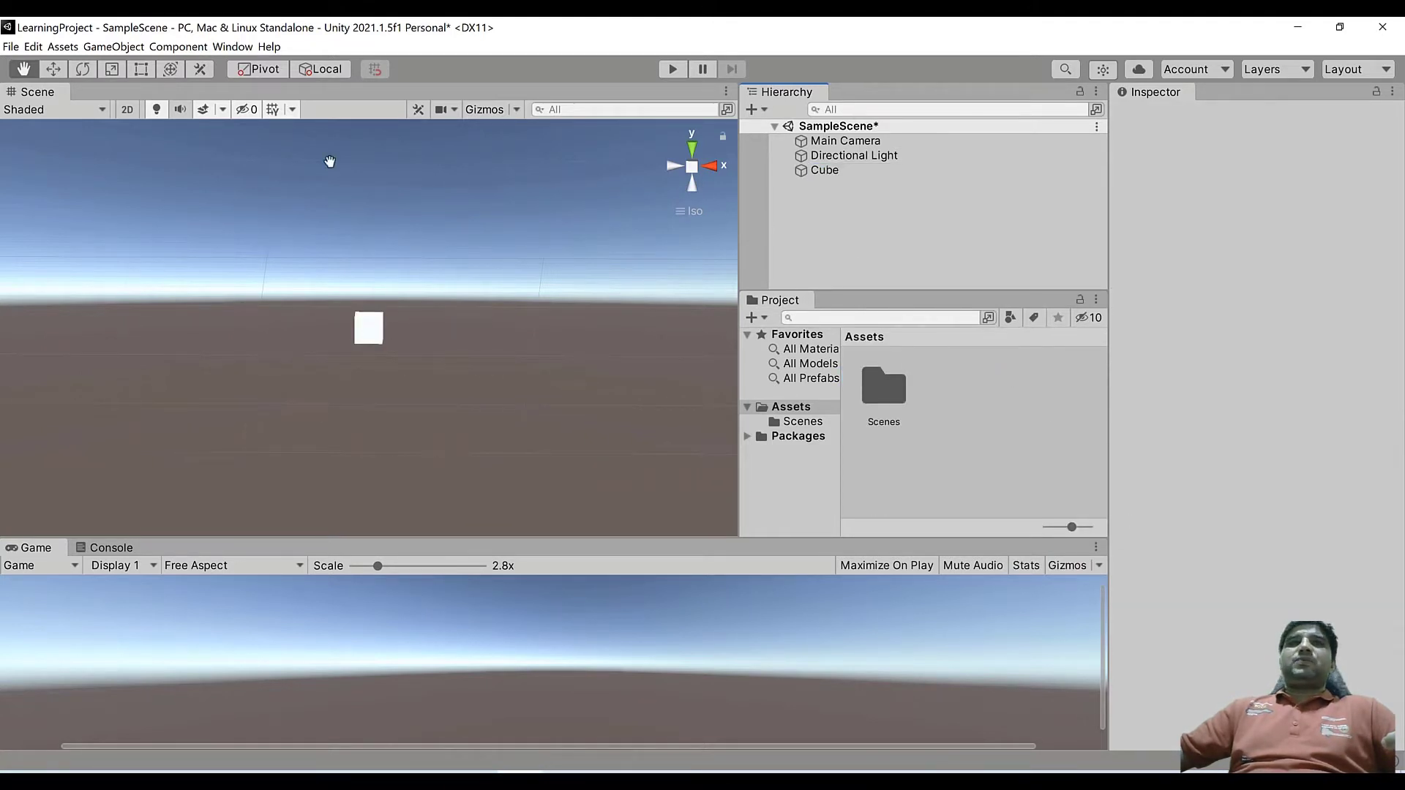
# Add a second 3D cube to the scene with its default name.
pyautogui.click(114, 47)
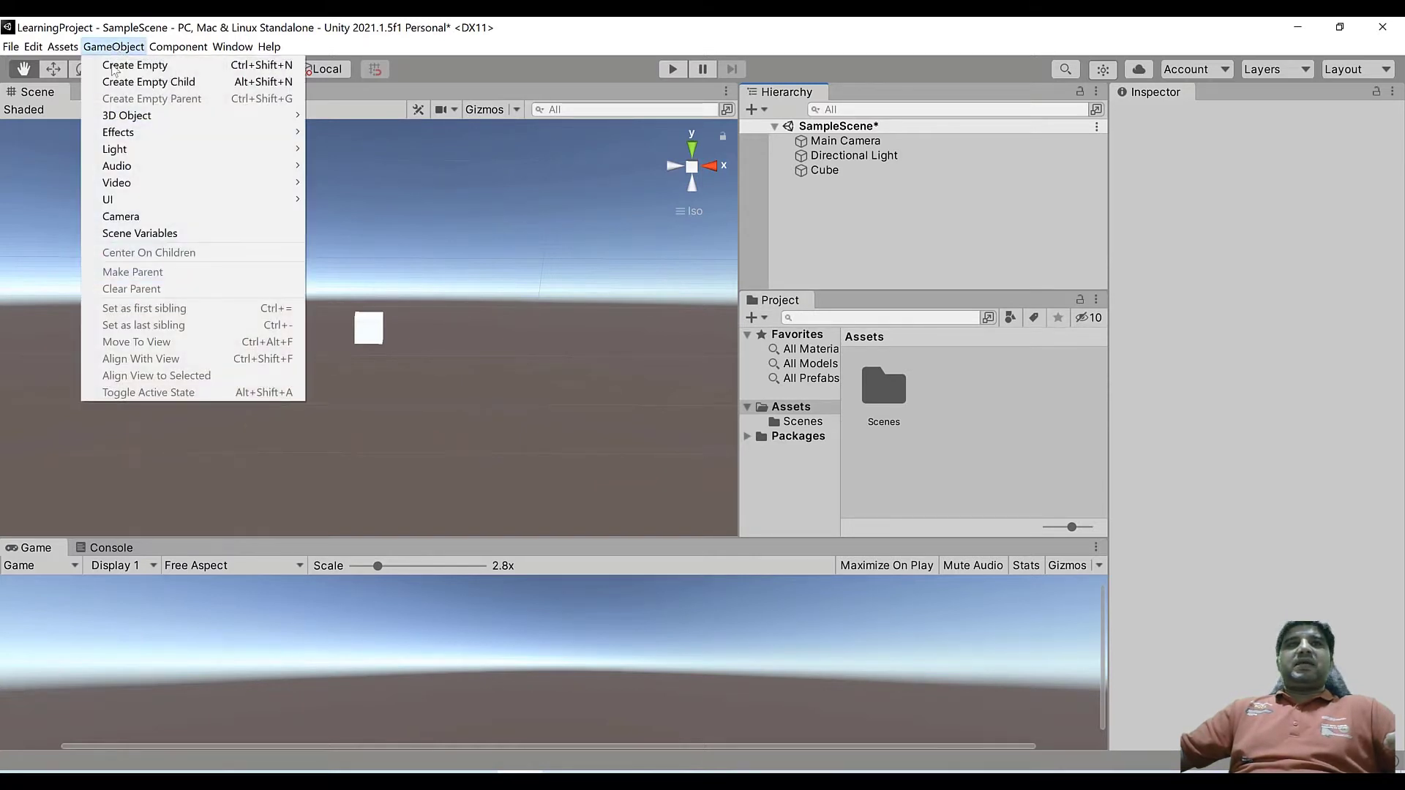
pyautogui.moveTo(122, 121)
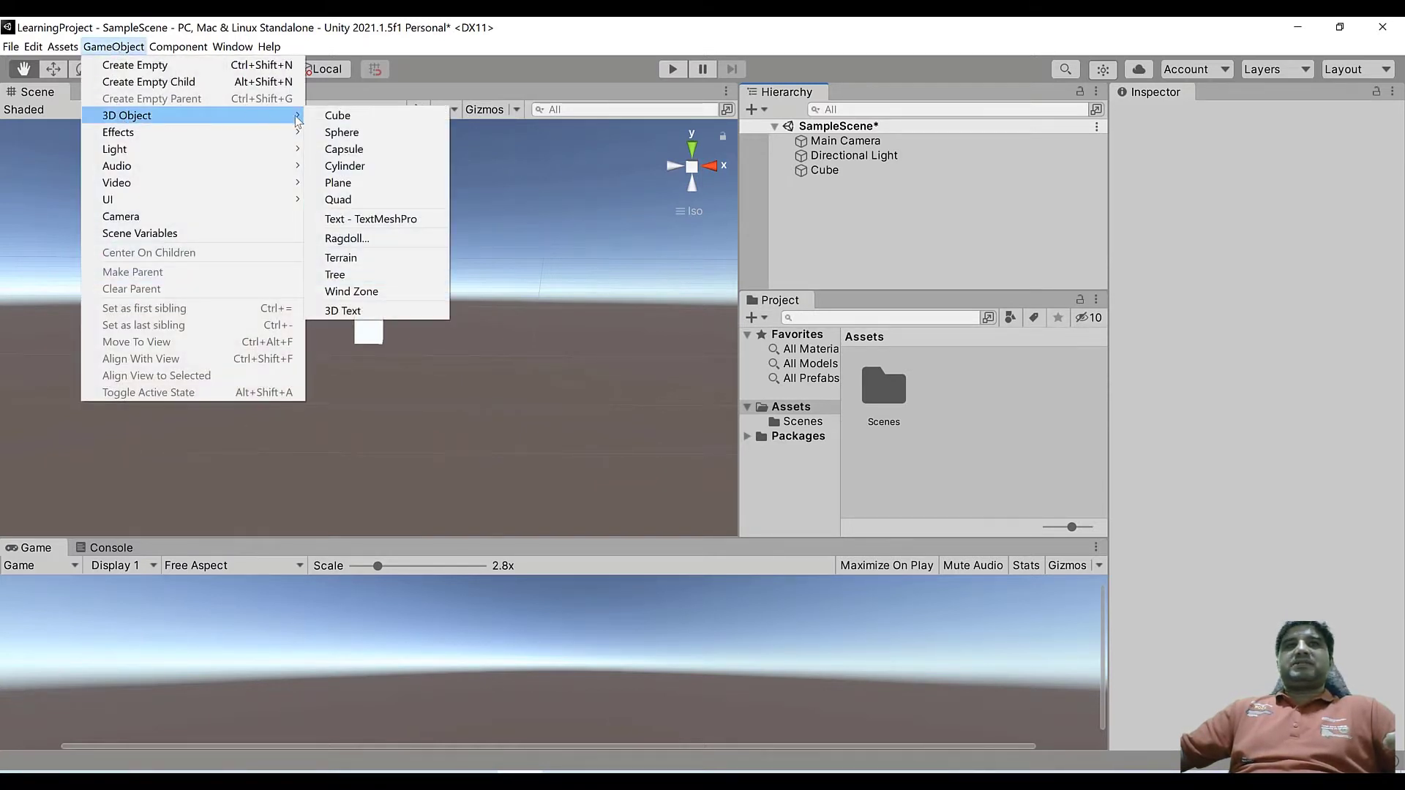
pyautogui.click(366, 122)
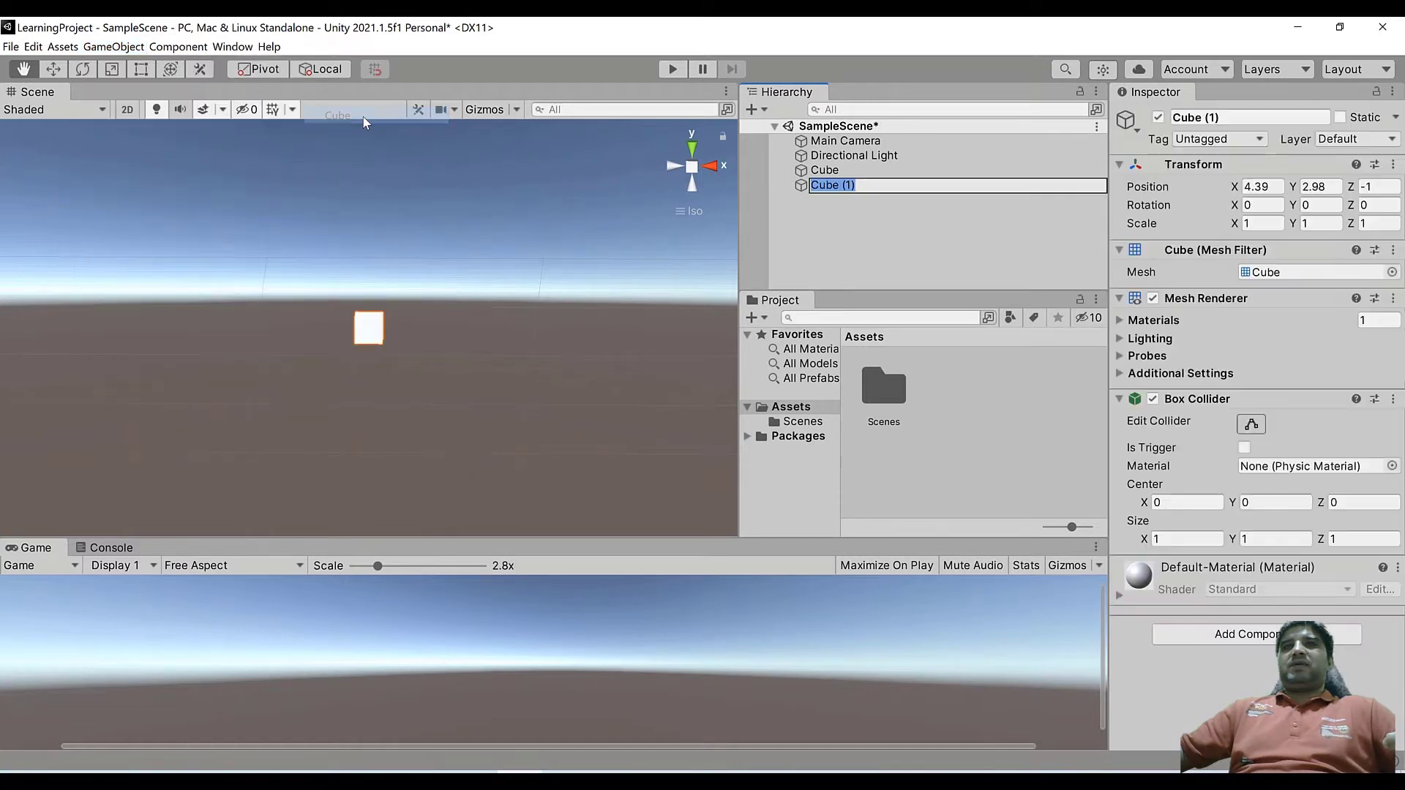
pyautogui.click(855, 223)
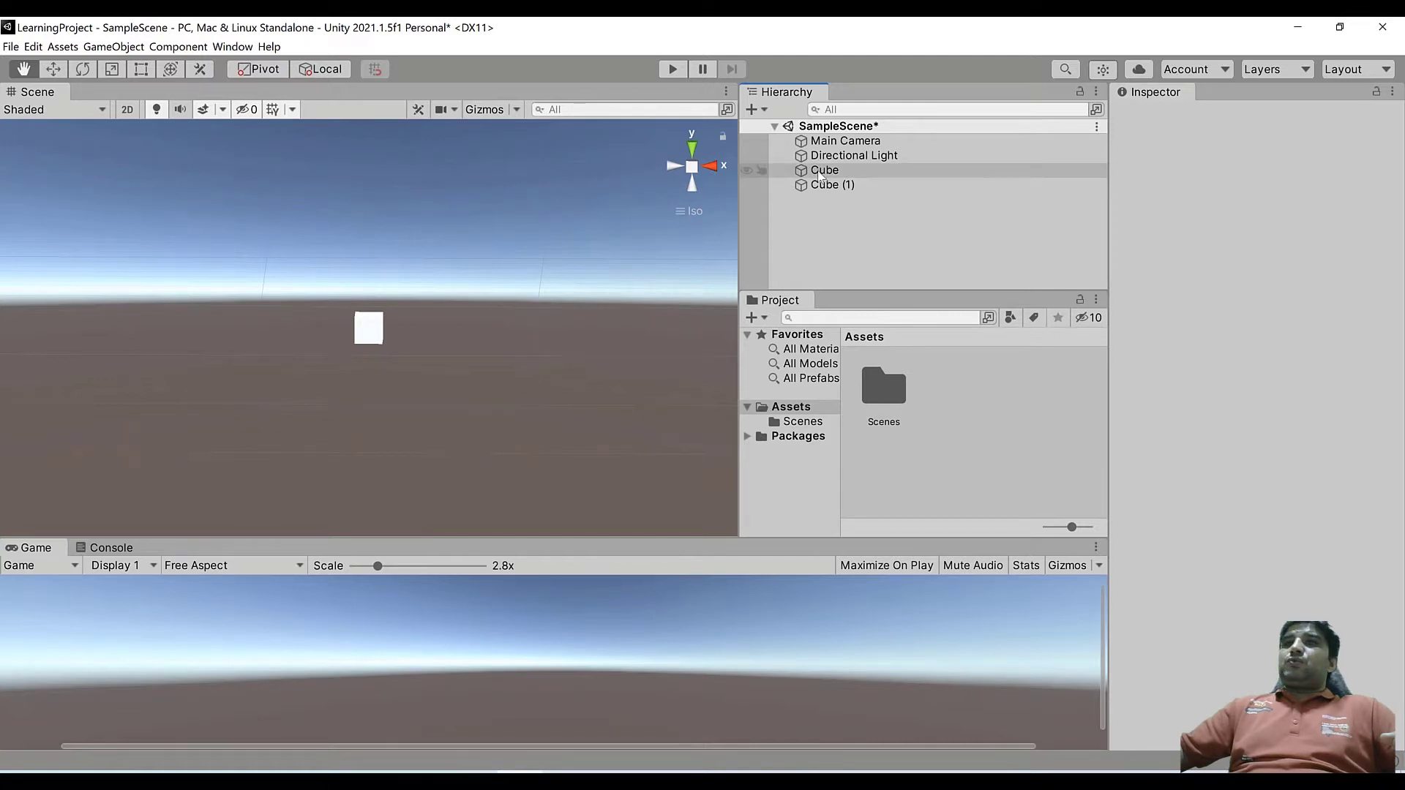
pyautogui.click(824, 173)
pyautogui.press('F2')
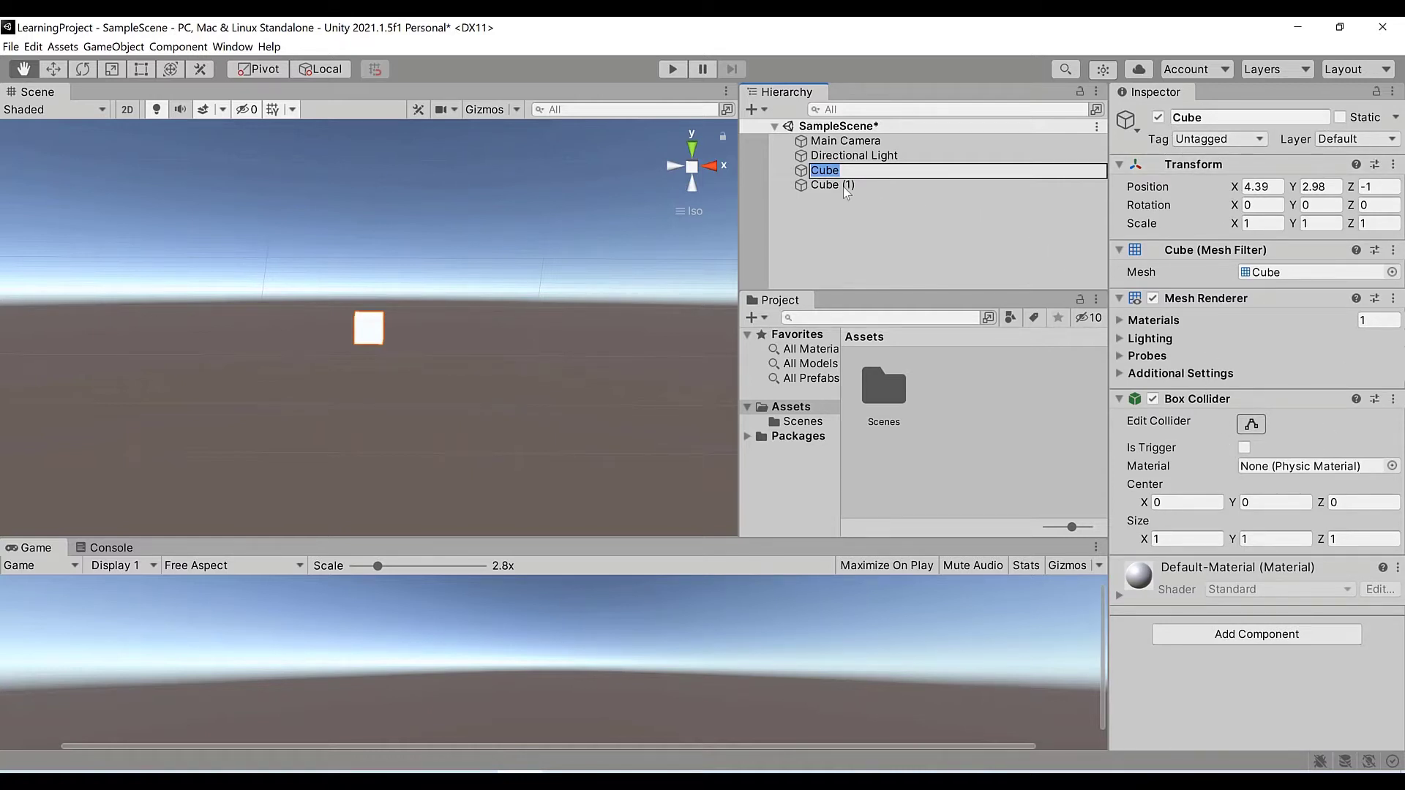
pyautogui.click(823, 189)
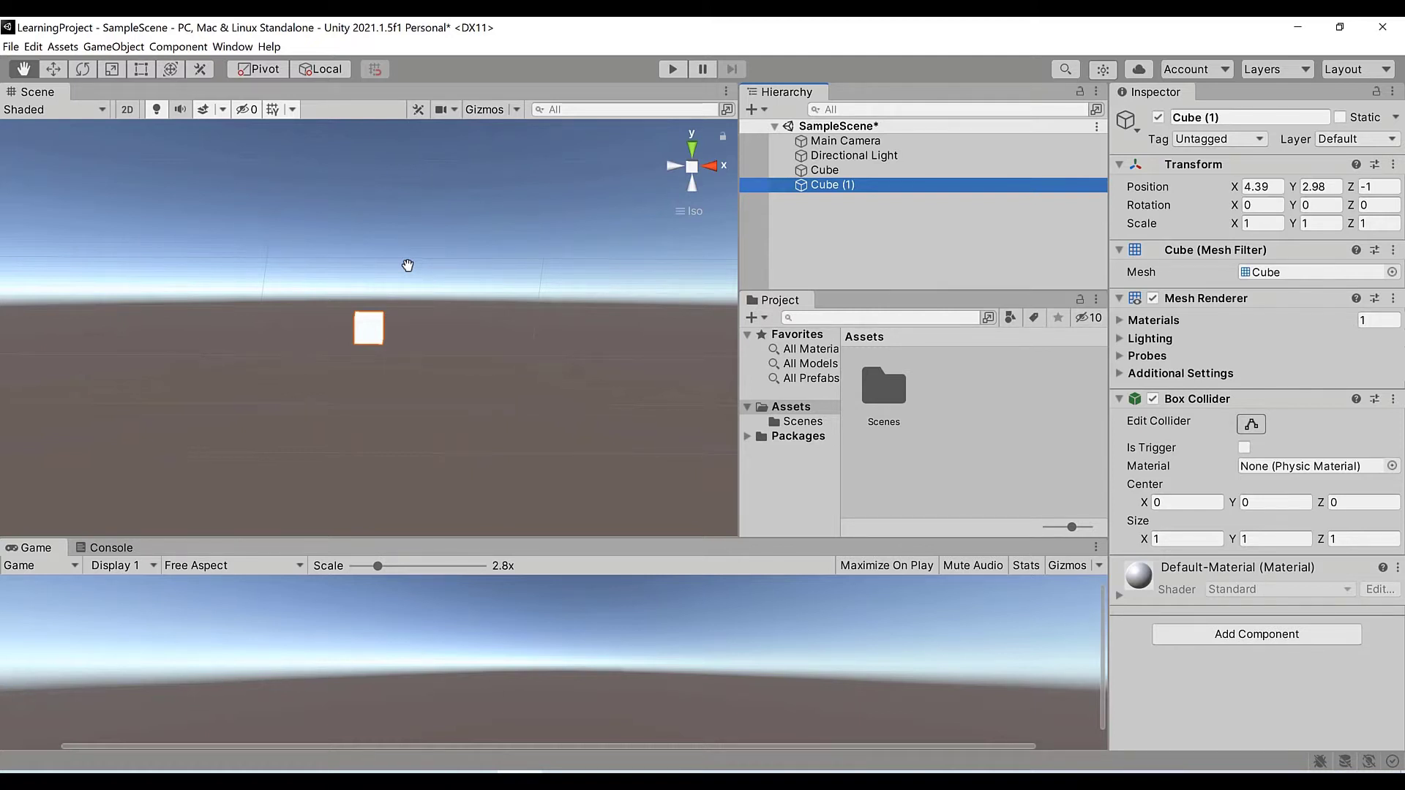
pyautogui.hotkey('shift', 'space')
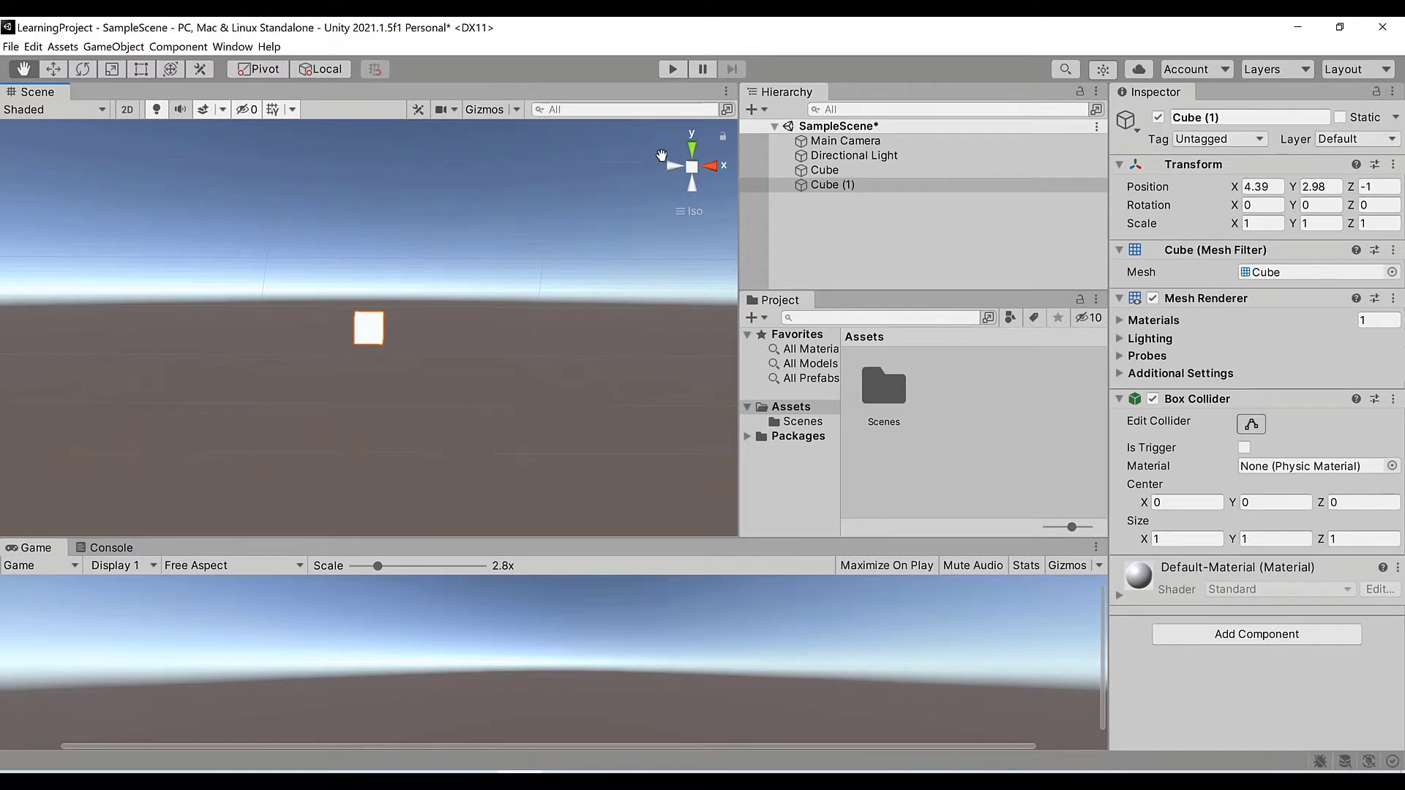
# Toggle the visibility of all gizmos in the Scene view several times, ending with them shown.
pyautogui.click(483, 110)
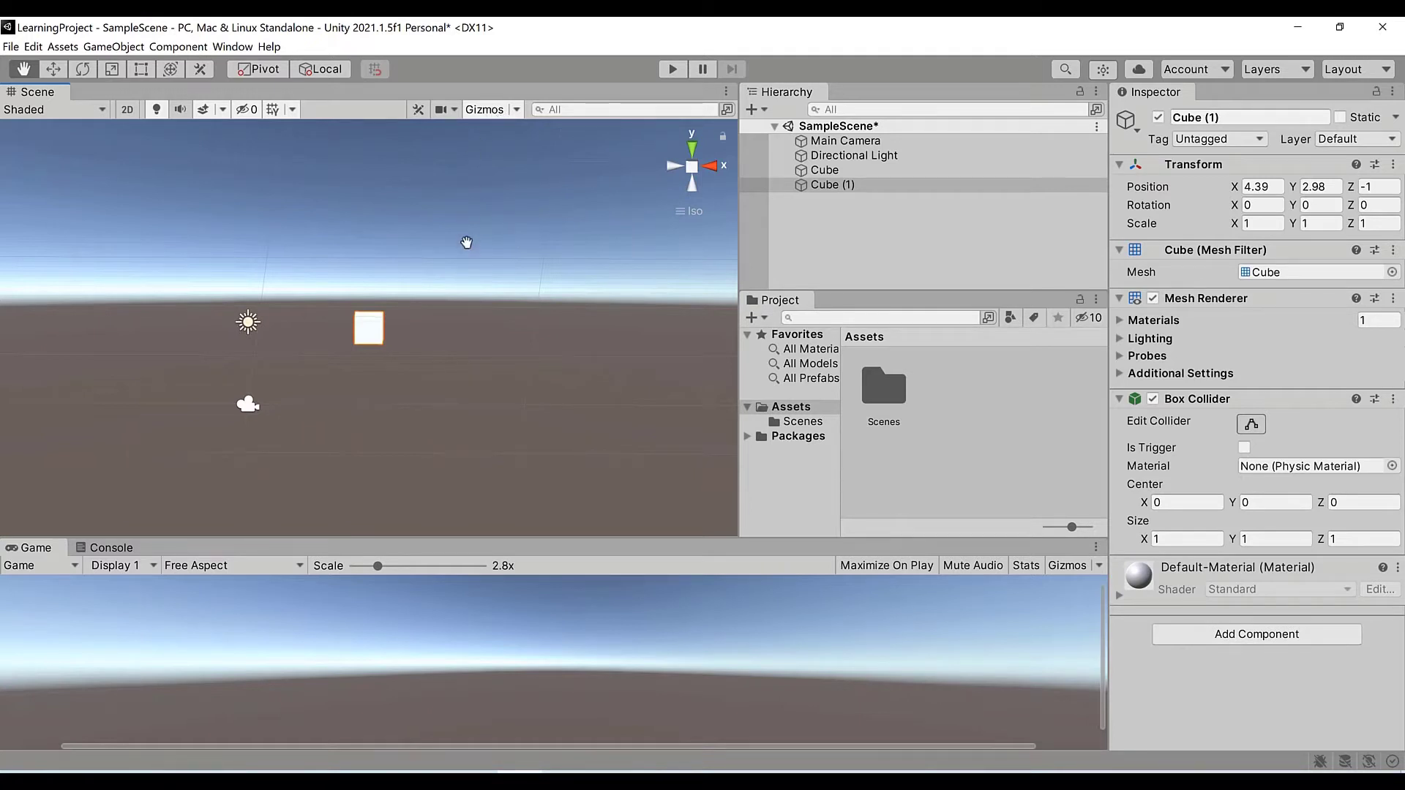
pyautogui.click(497, 111)
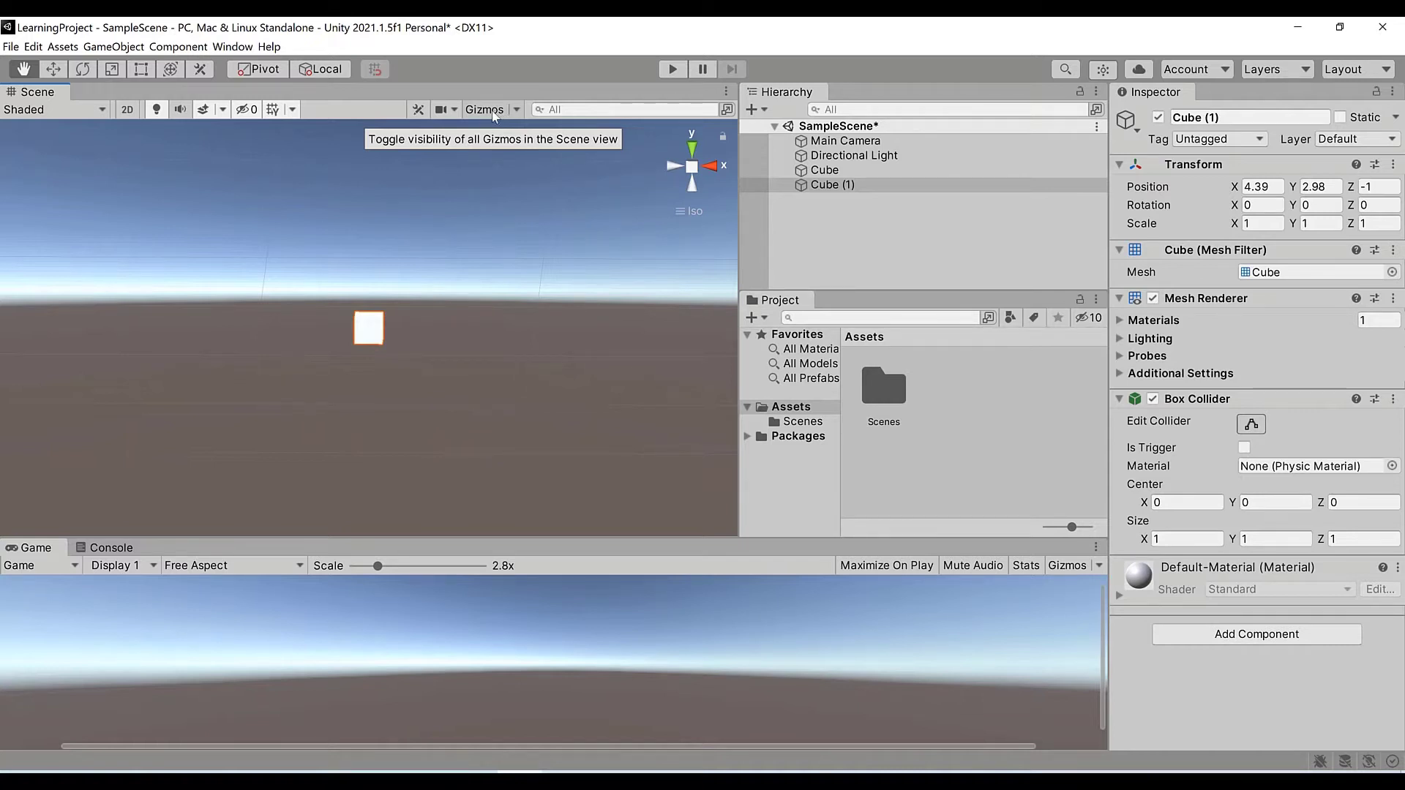
pyautogui.click(493, 113)
pyautogui.click(494, 110)
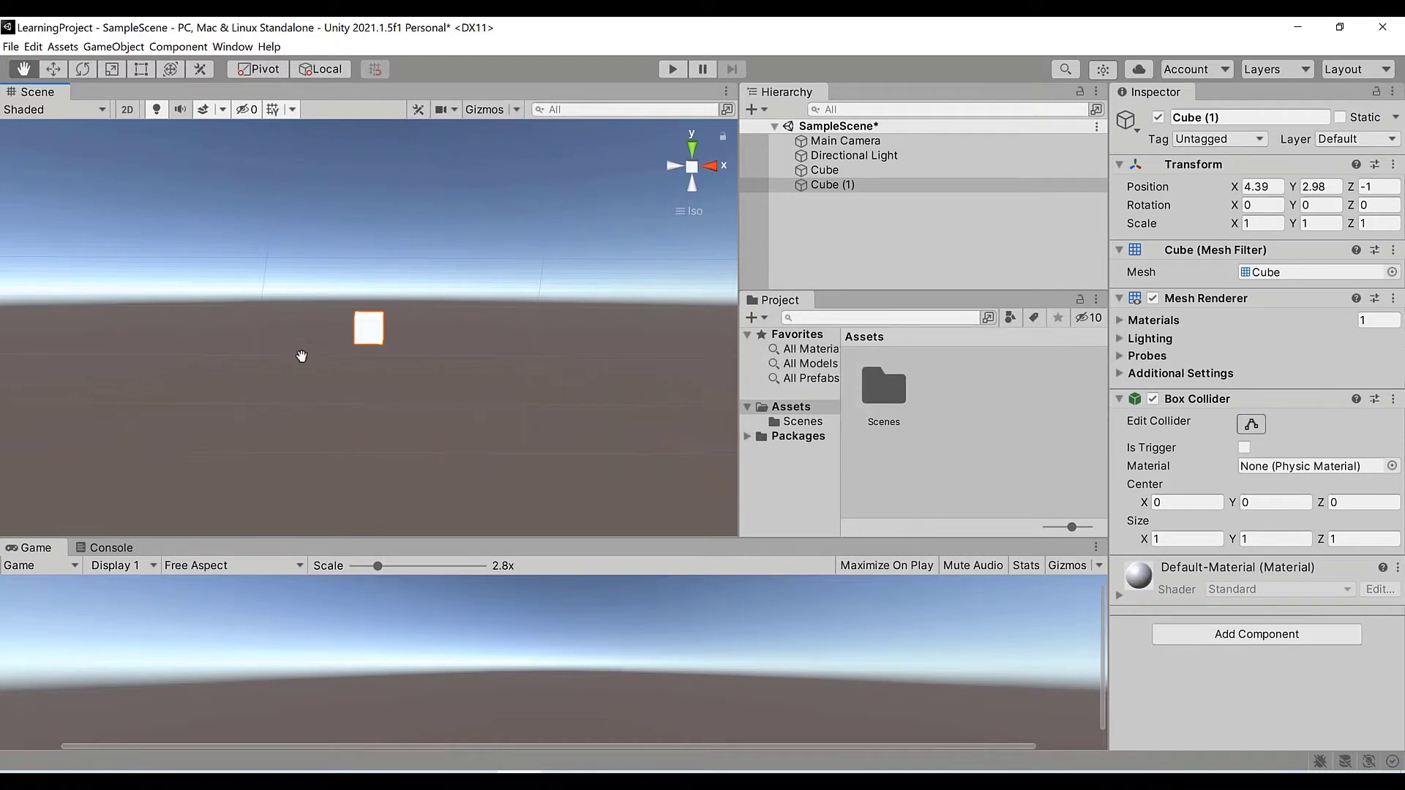
pyautogui.click(483, 110)
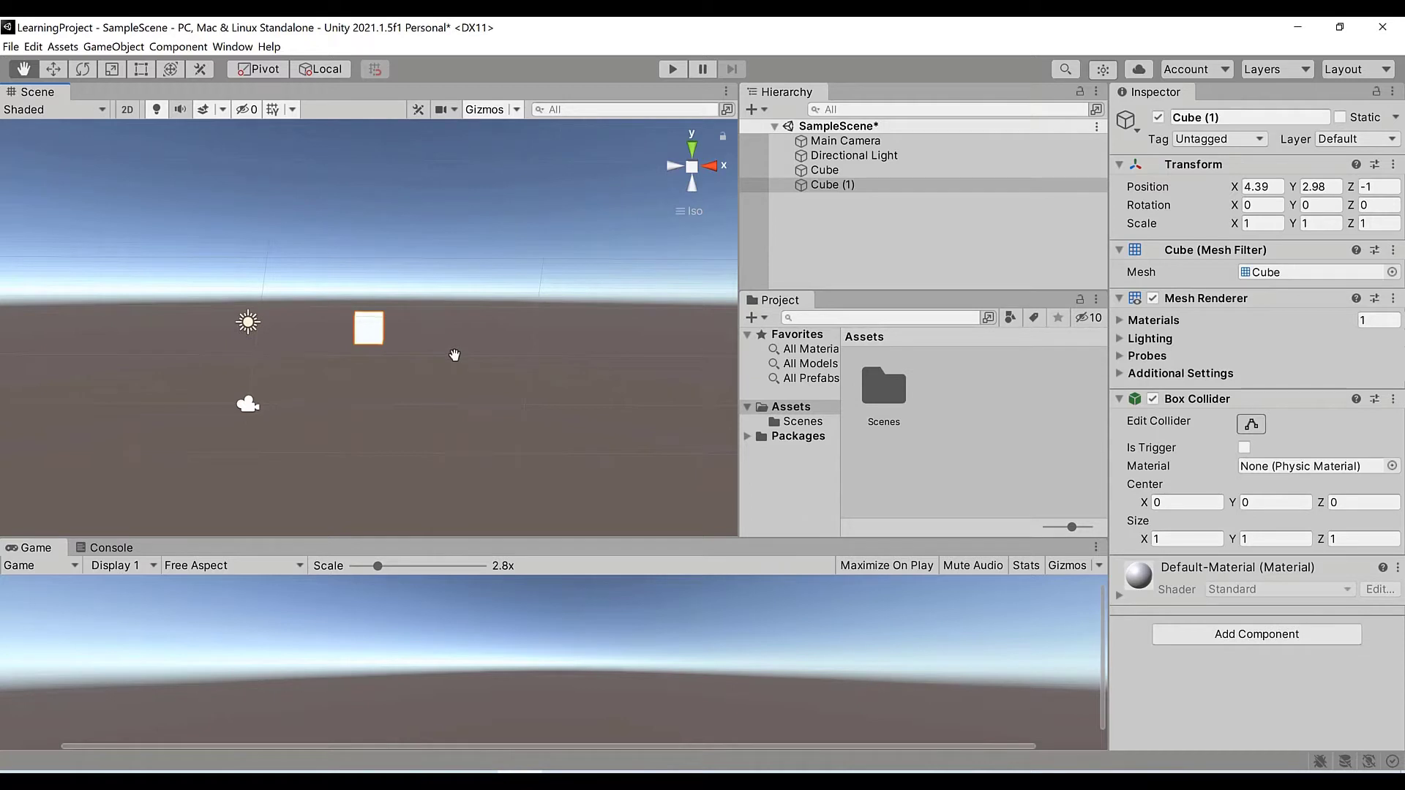
# Orbit the Scene view around the cubes to examine them from different angles.
pyautogui.press('alt')
pyautogui.keyDown('alt'); pyautogui.moveTo(362, 376); pyautogui.dragTo(390, 363); pyautogui.keyUp('alt')
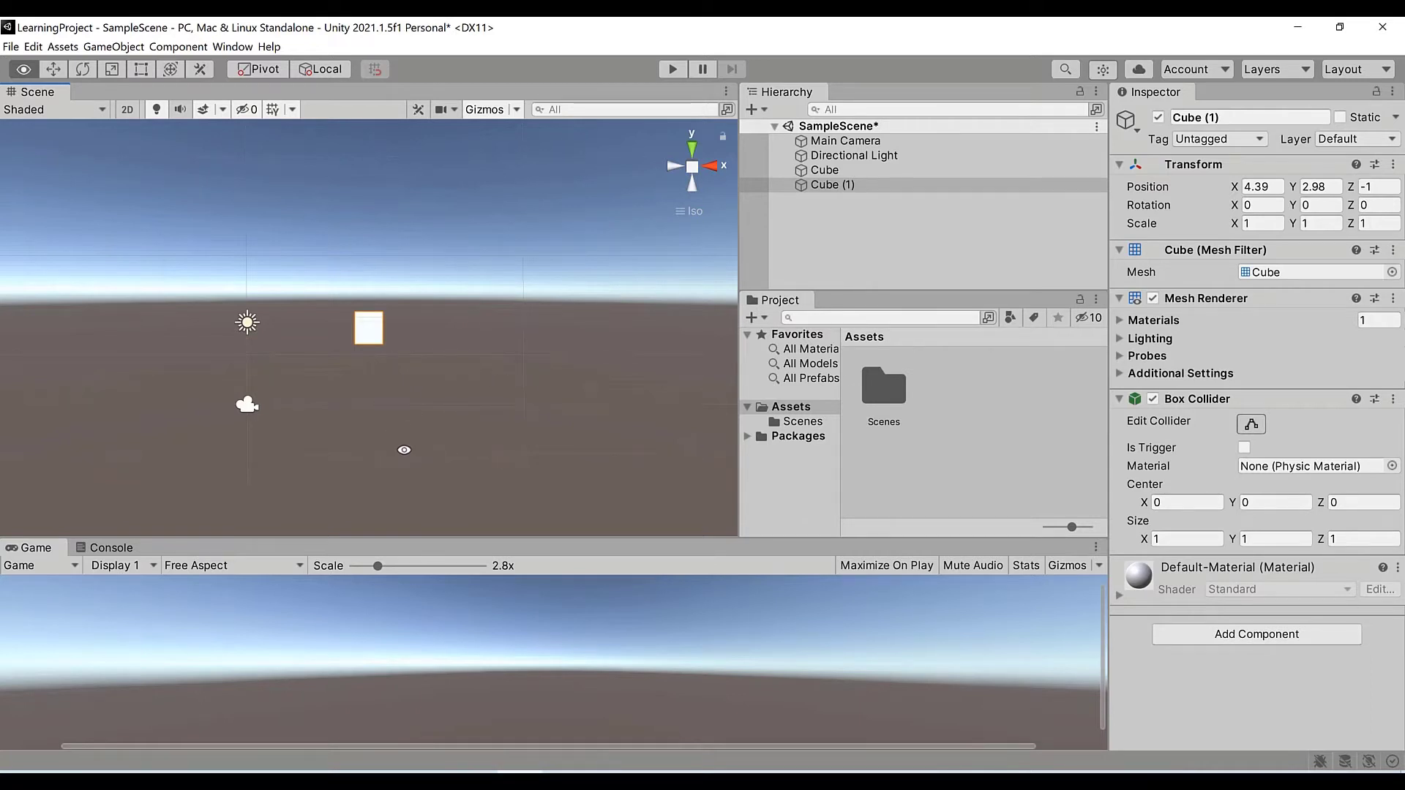
pyautogui.keyDown('alt'); pyautogui.moveTo(428, 422); pyautogui.dragTo(518, 395); pyautogui.keyUp('alt')
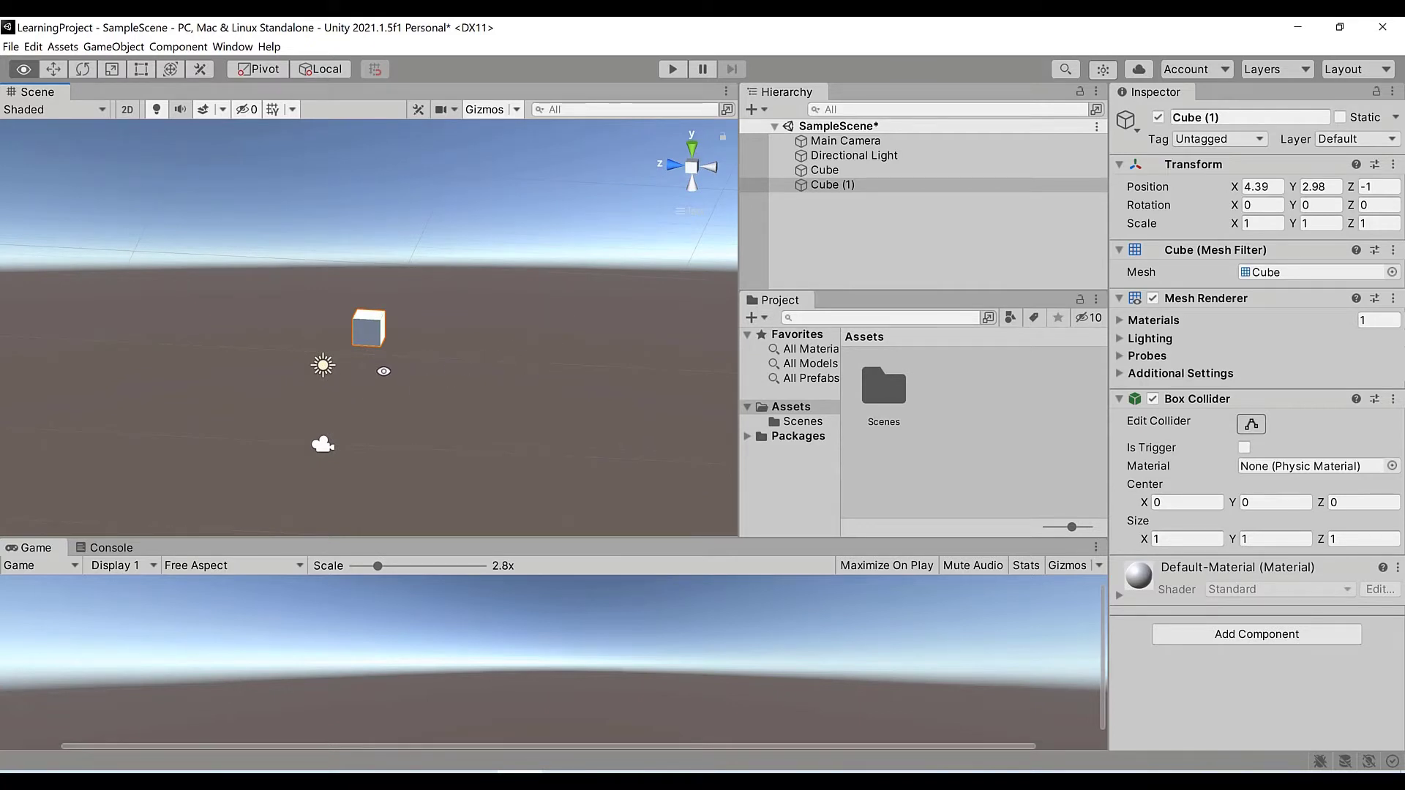
pyautogui.keyDown('alt'); pyautogui.moveTo(384, 371); pyautogui.dragTo(448, 245); pyautogui.keyUp('alt')
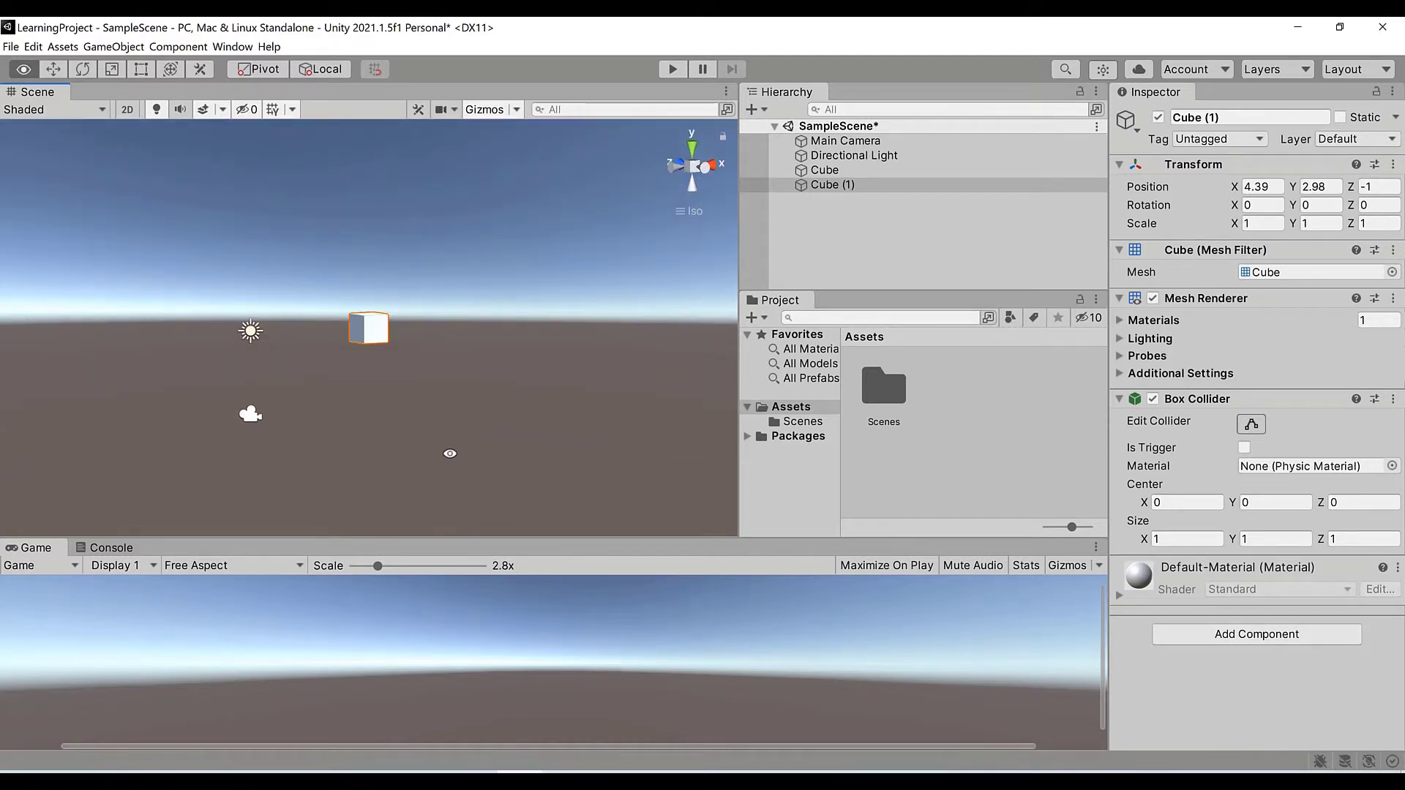
pyautogui.keyDown('alt'); pyautogui.moveTo(449, 454); pyautogui.dragTo(450, 454); pyautogui.keyUp('alt')
pyautogui.keyDown('alt'); pyautogui.moveTo(424, 399); pyautogui.dragTo(443, 276); pyautogui.keyUp('alt')
pyautogui.keyDown('alt'); pyautogui.moveTo(257, 347); pyautogui.dragTo(256, 353); pyautogui.keyUp('alt')
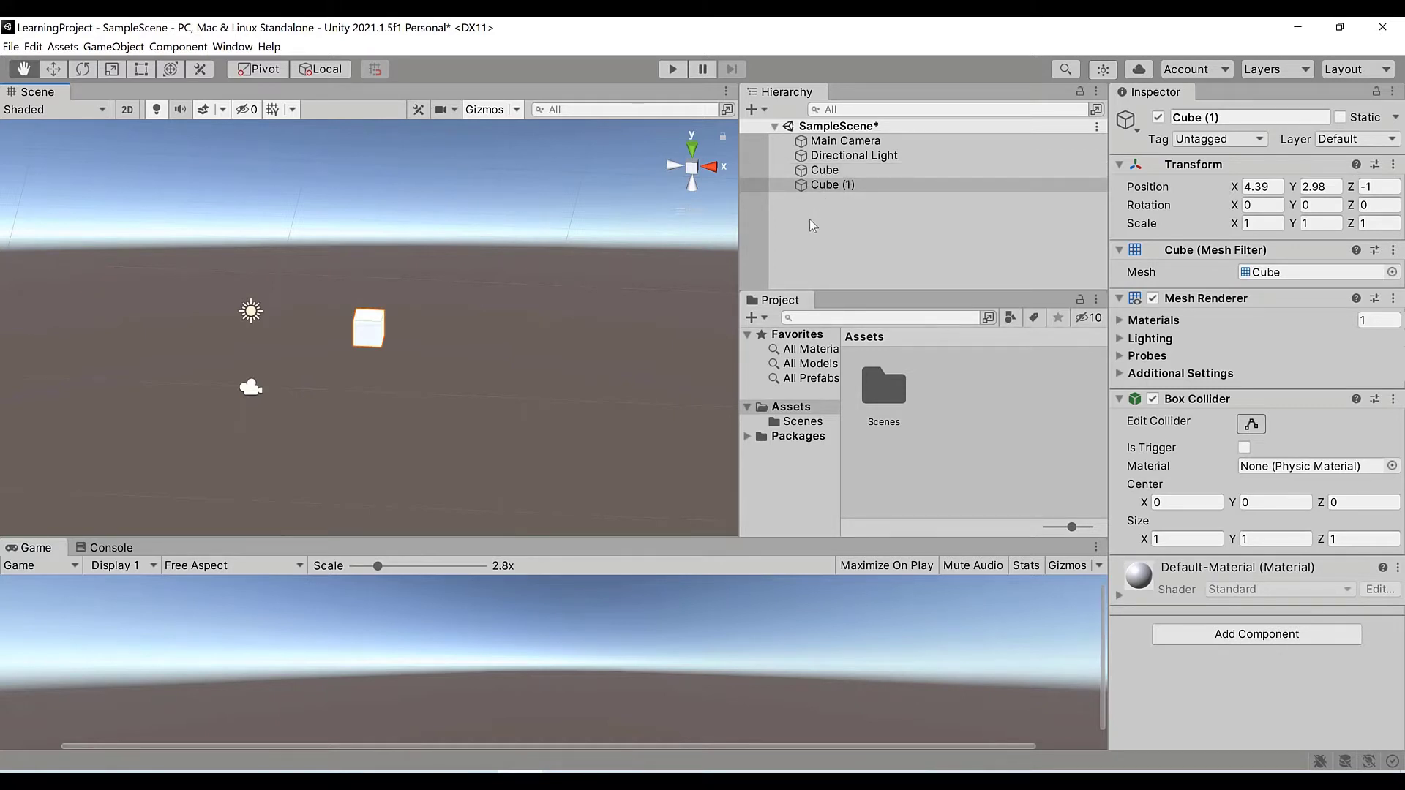
# Duplicate the first cube in the Hierarchy.
pyautogui.press('Up')
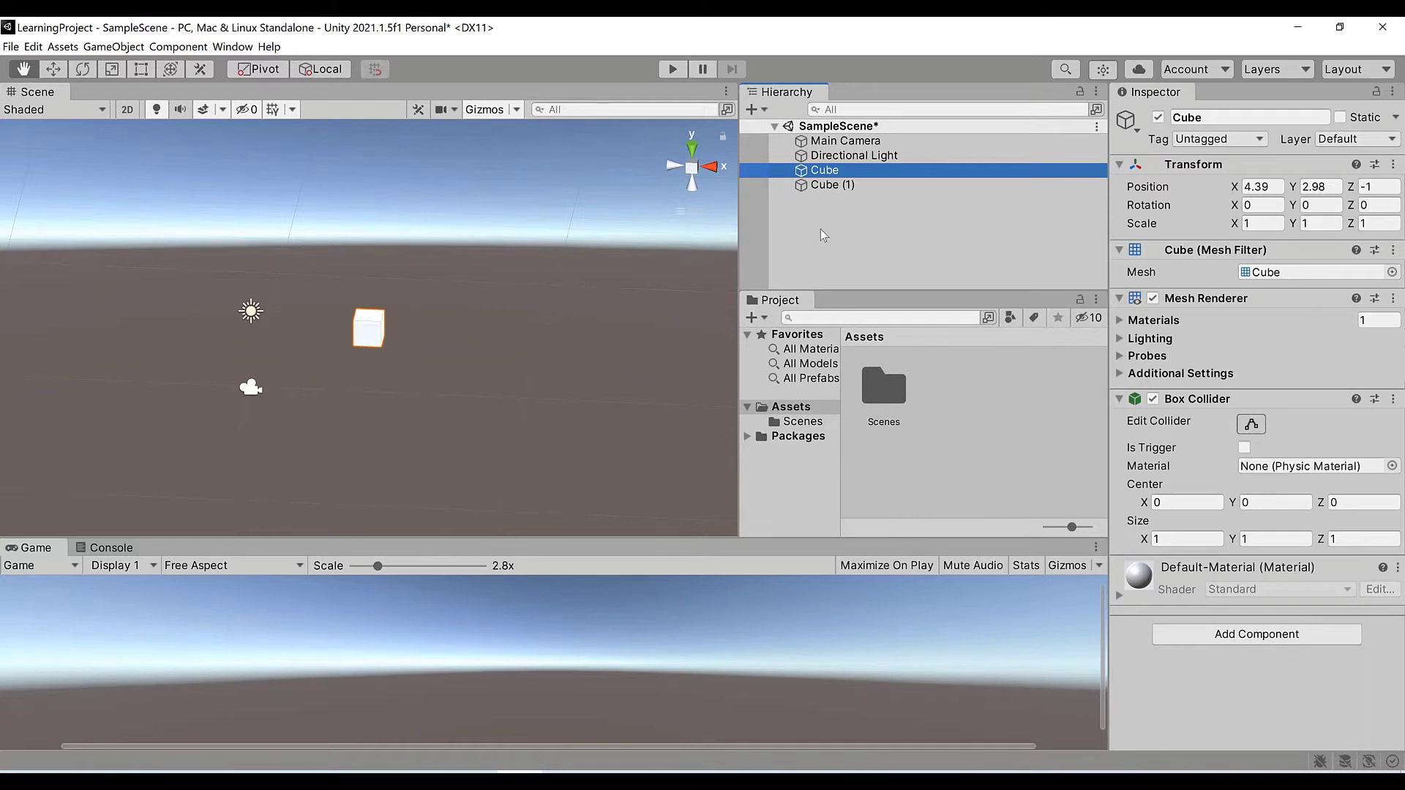
pyautogui.hotkey('ctrl', 'd')
pyautogui.hotkey('ctrl', 'd')
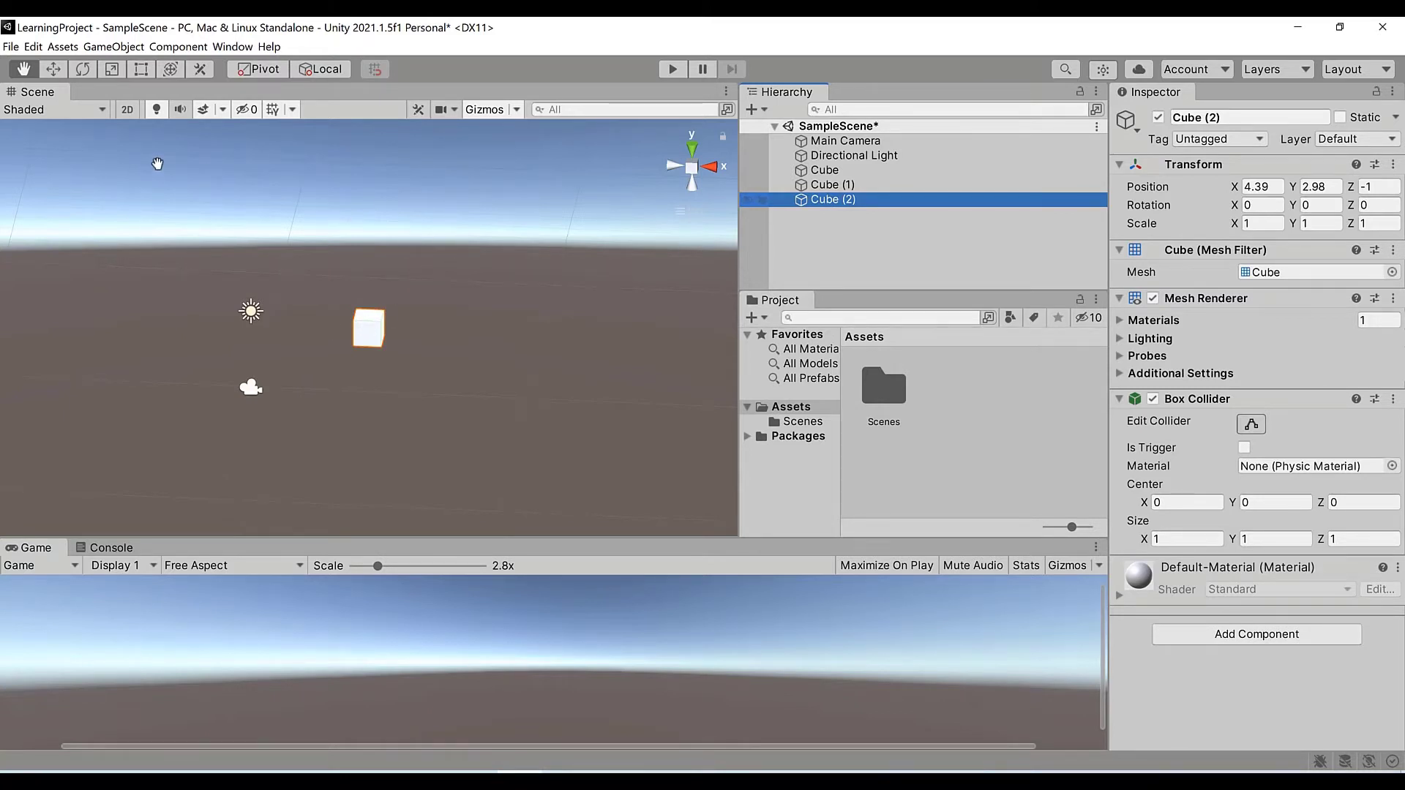
# Move the duplicated cube with the Move tool along the X axis to about 3.87 and along the Y axis to about 2.4.
pyautogui.click(56, 70)
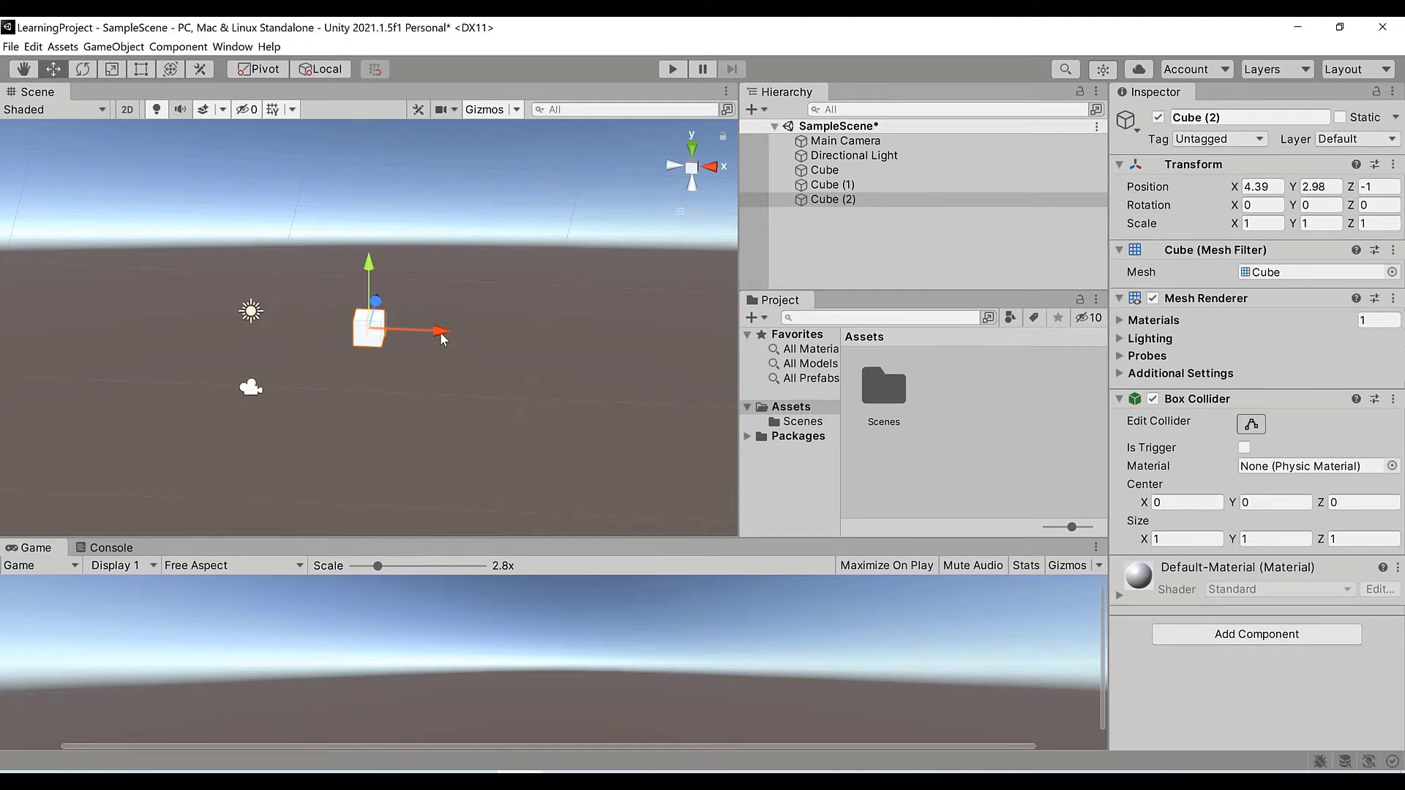
pyautogui.moveTo(441, 334); pyautogui.dragTo(605, 352)
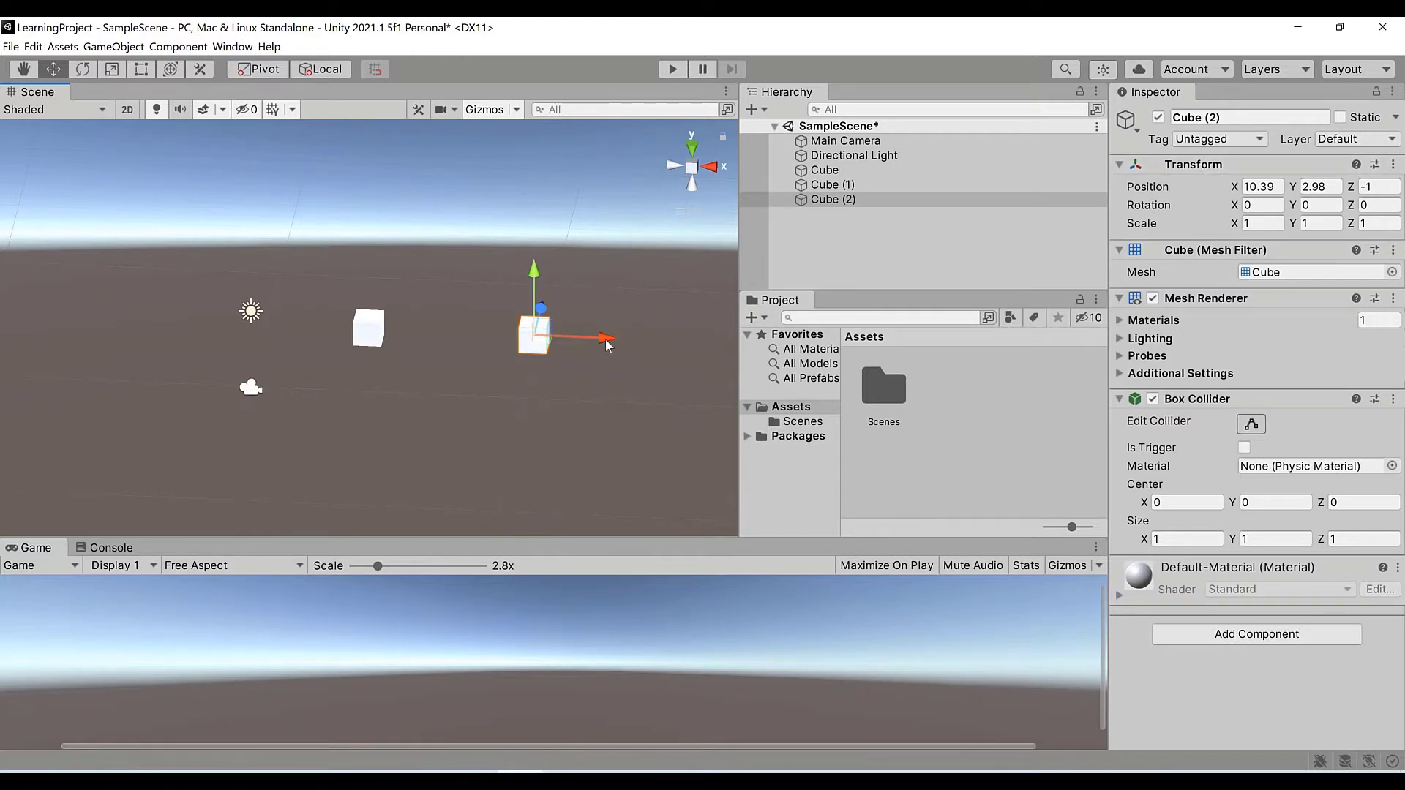
pyautogui.moveTo(603, 338); pyautogui.dragTo(473, 341)
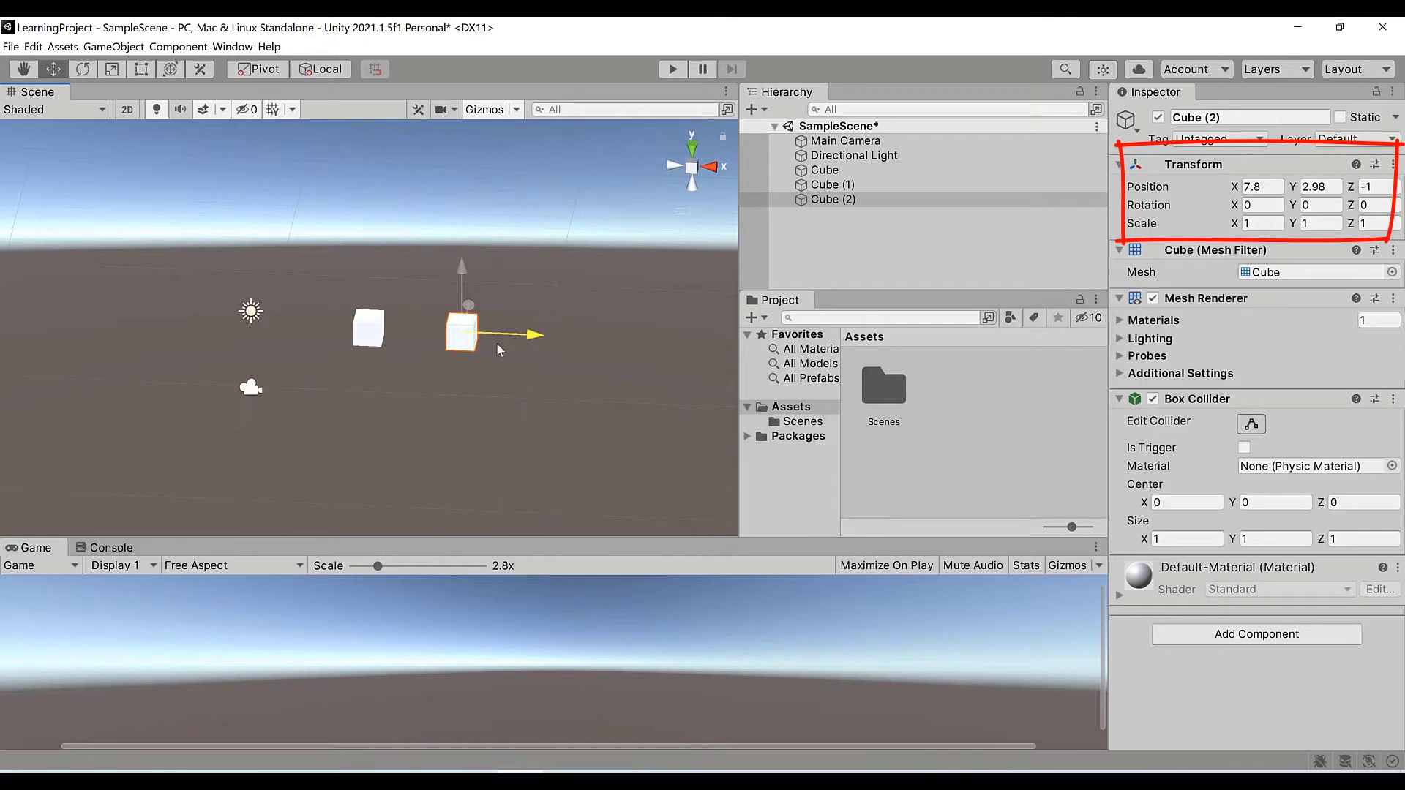
pyautogui.moveTo(488, 349); pyautogui.dragTo(357, 353)
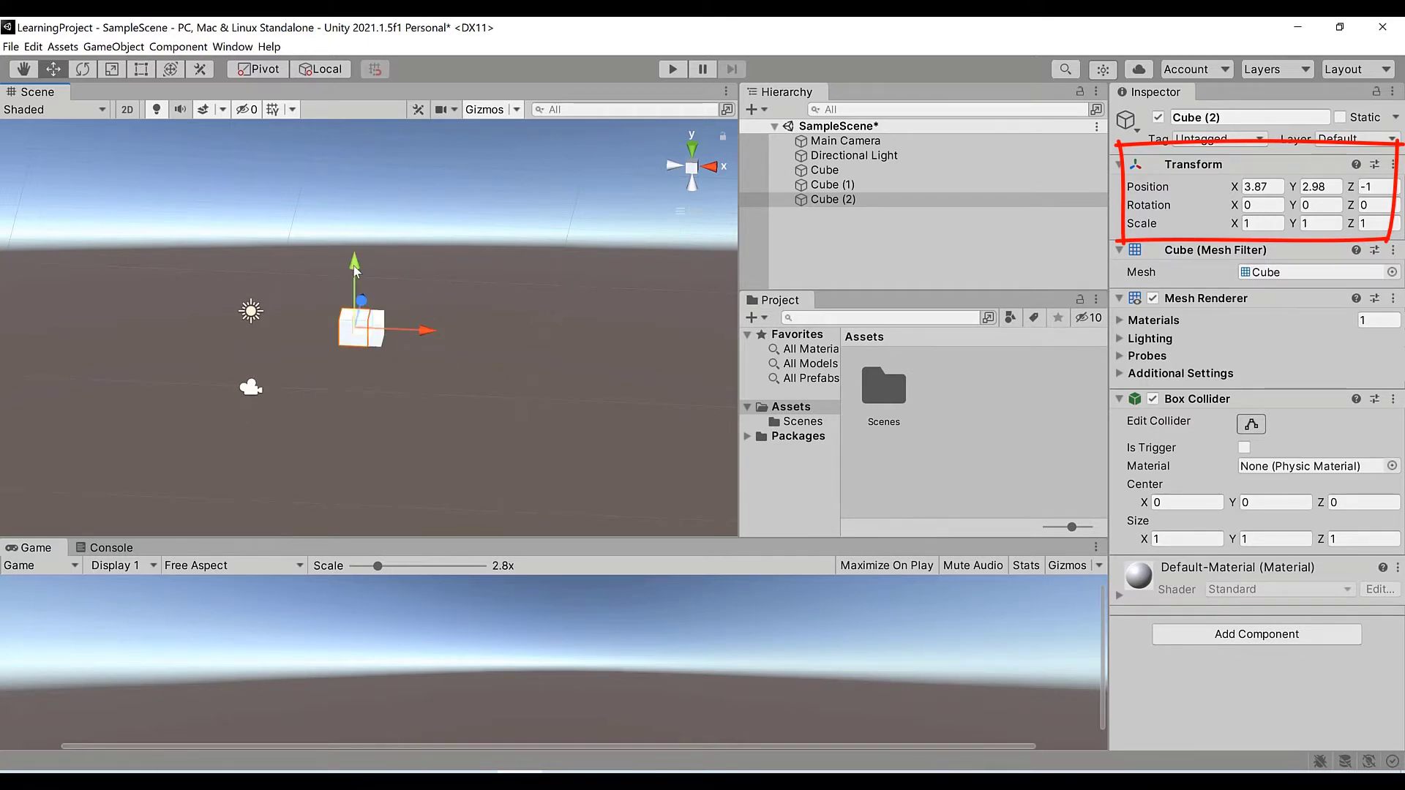
pyautogui.moveTo(354, 266); pyautogui.dragTo(355, 226)
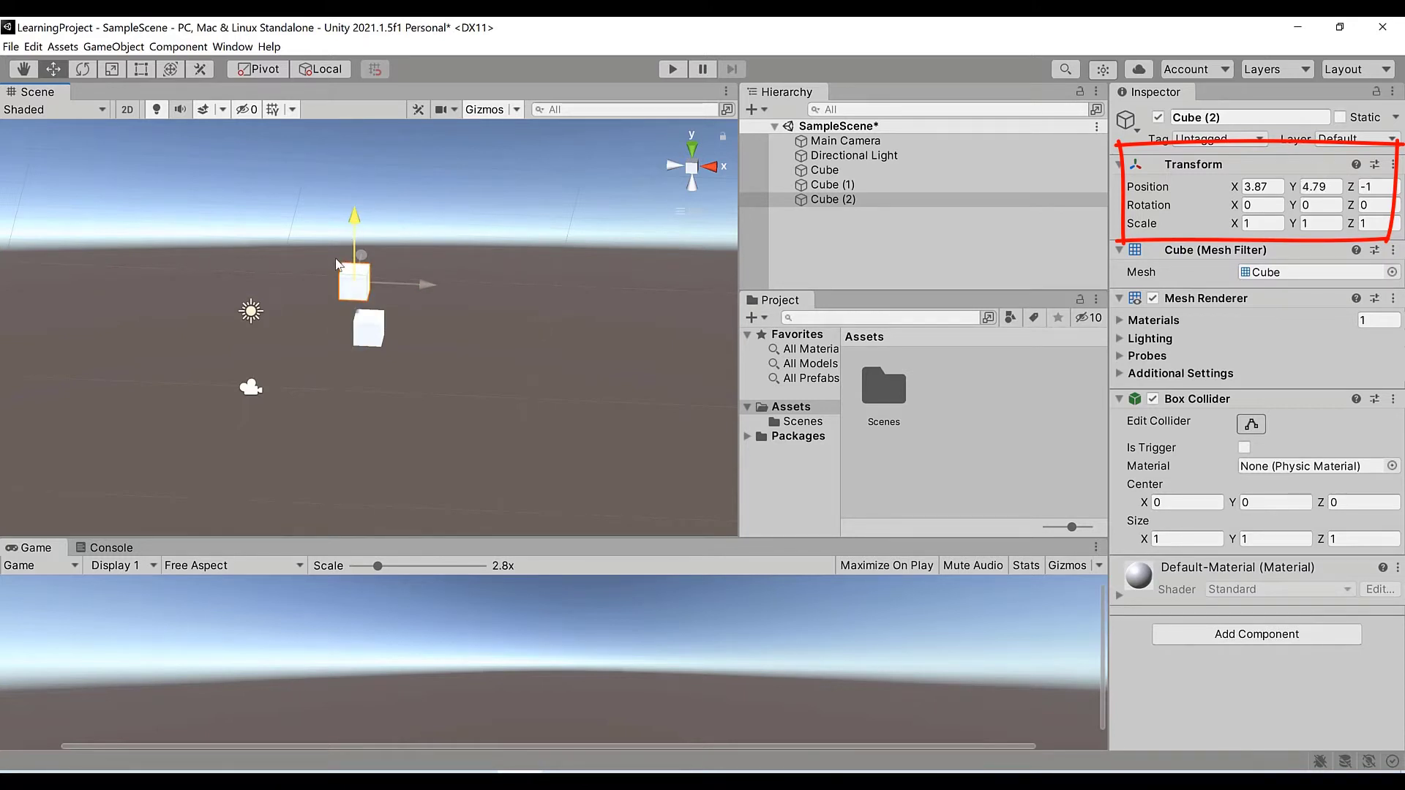
pyautogui.moveTo(336, 259); pyautogui.dragTo(363, 215)
pyautogui.moveTo(353, 247); pyautogui.dragTo(343, 309)
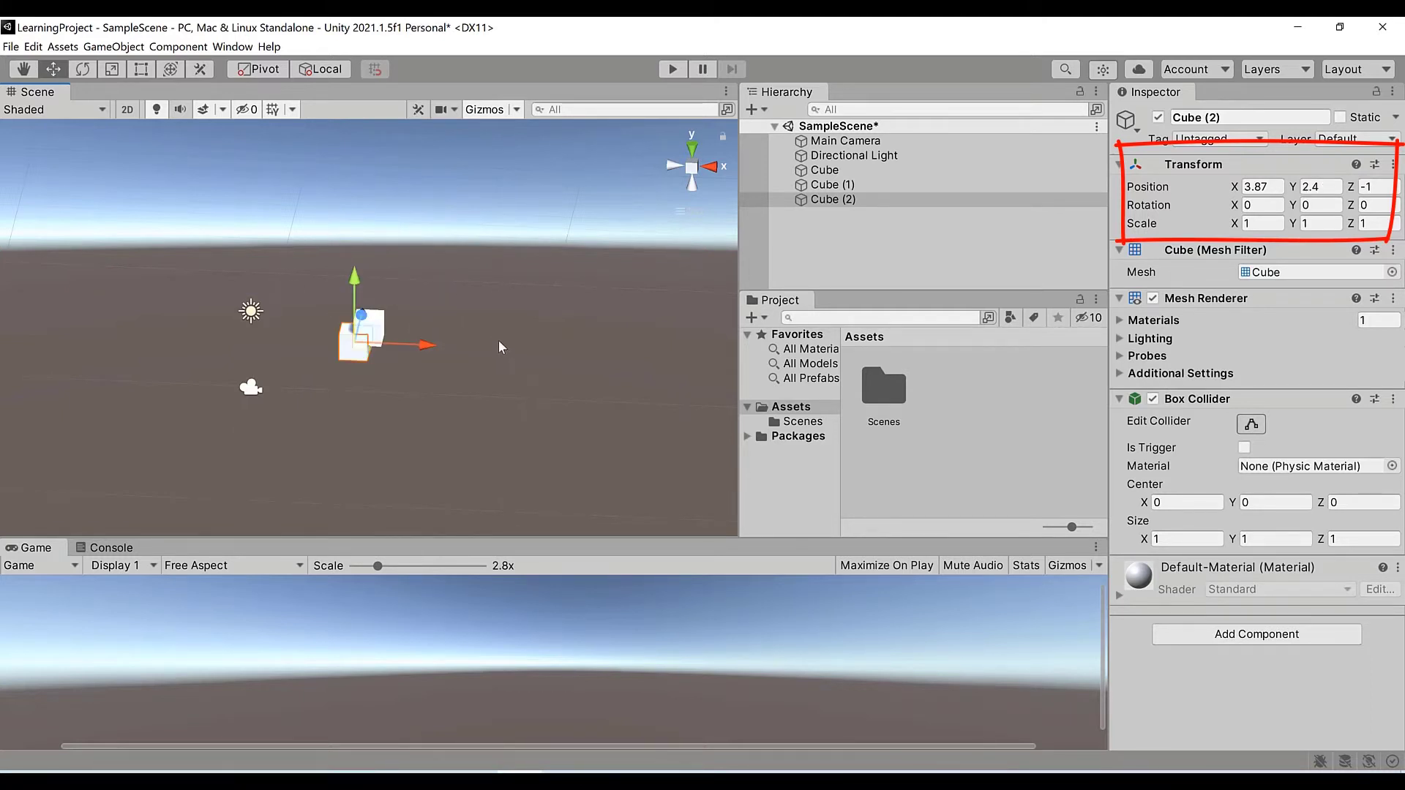
# Move the duplicated cube along all three axes to a position of about X 5.42, Y 4.52, Z 0.77.
pyautogui.press('alt')
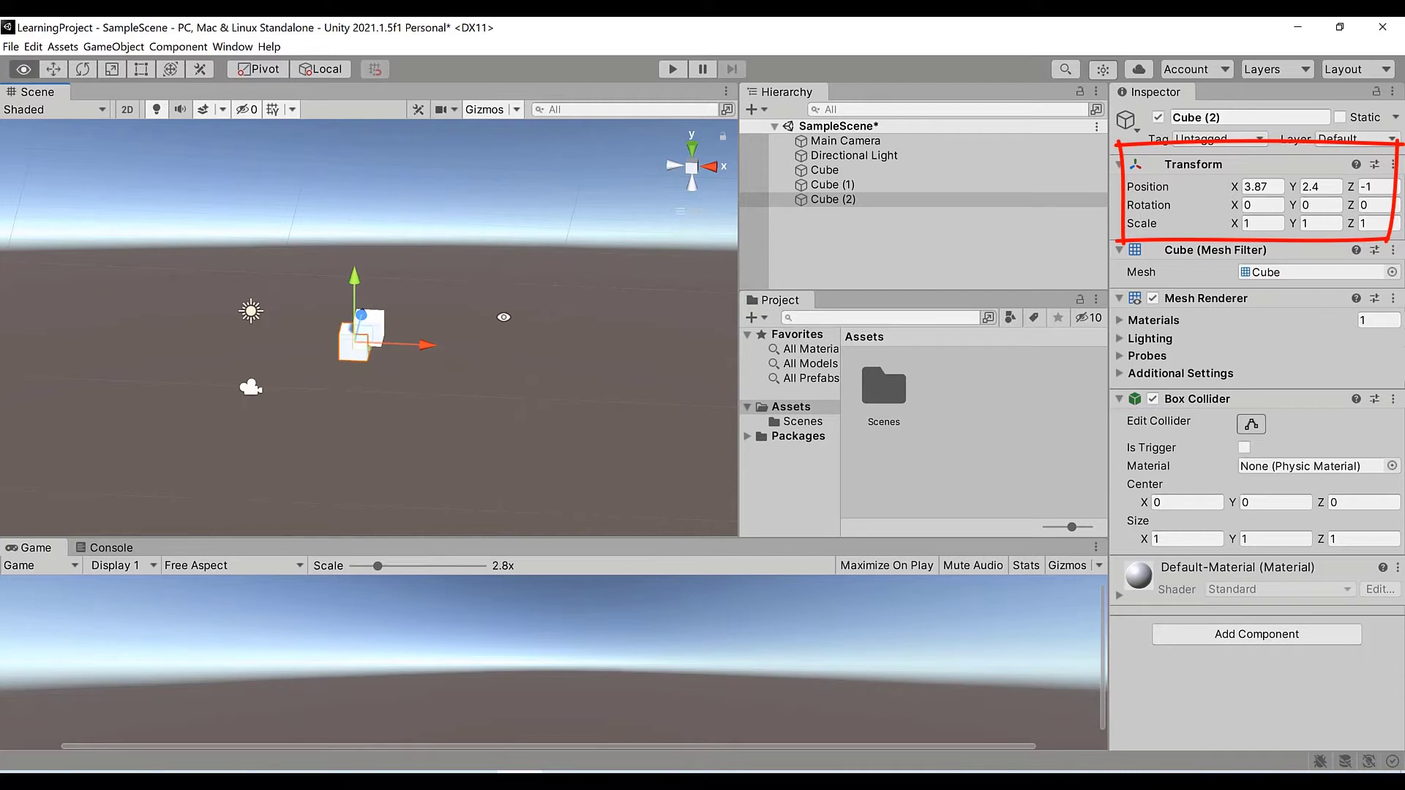
pyautogui.keyDown('alt'); pyautogui.moveTo(458, 391); pyautogui.dragTo(296, 388); pyautogui.keyUp('alt')
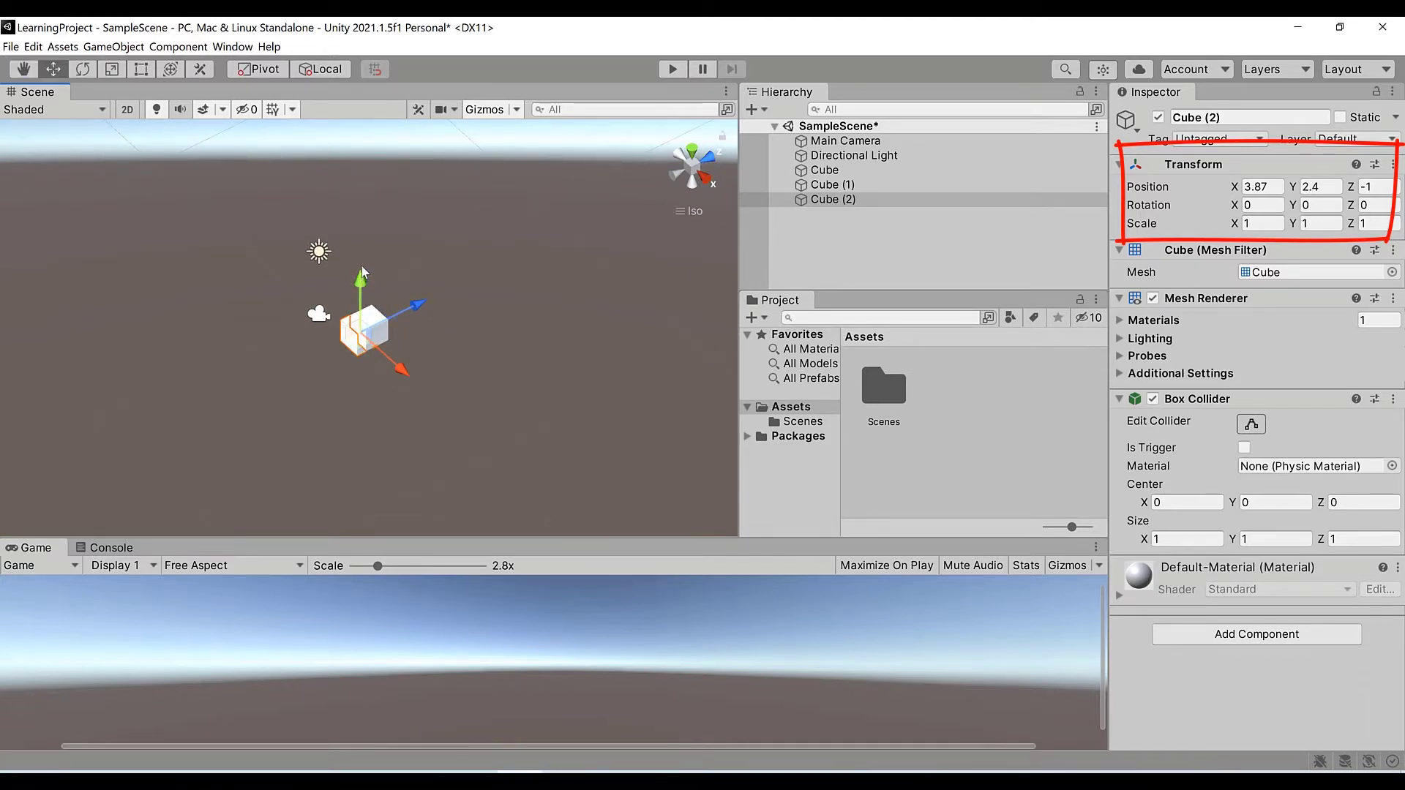
pyautogui.moveTo(363, 271); pyautogui.dragTo(503, 253)
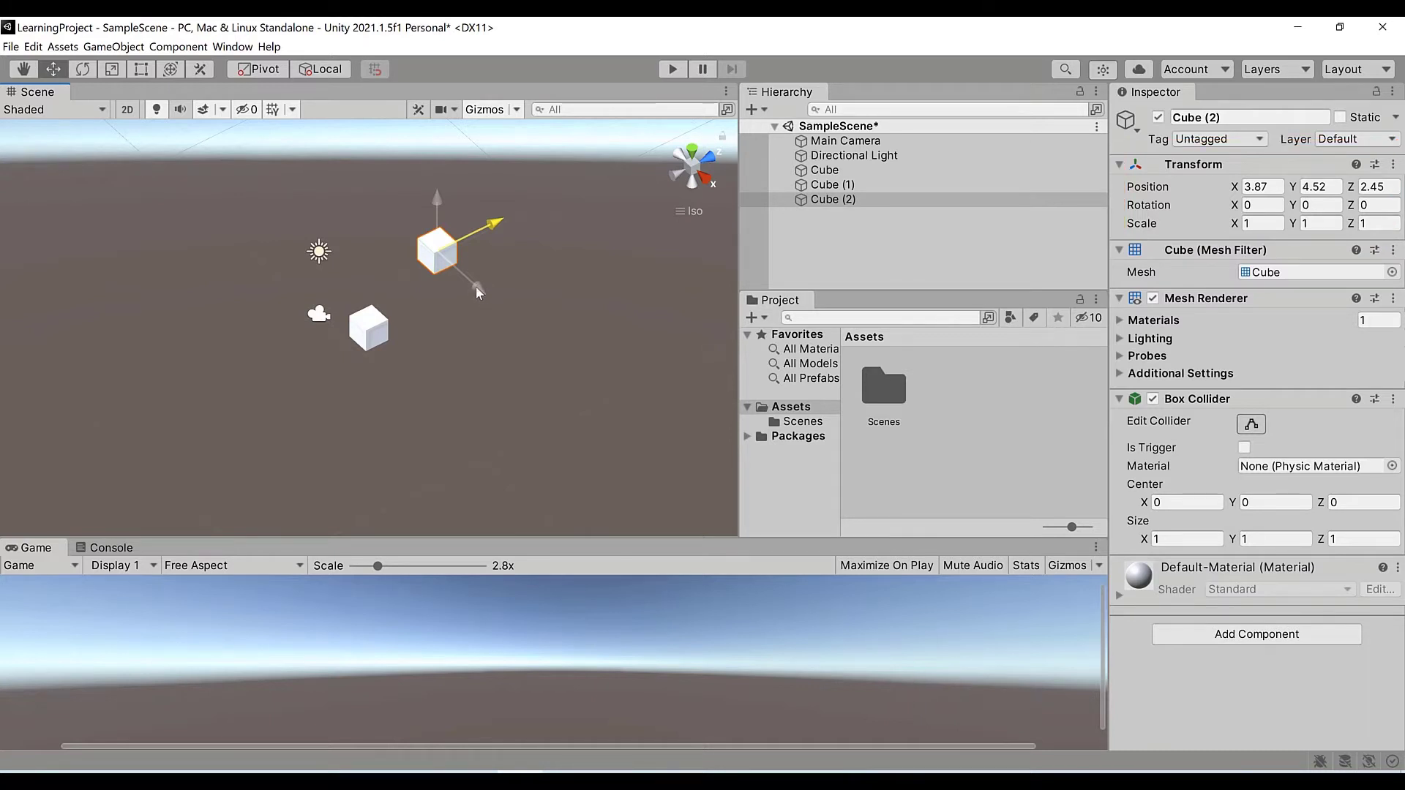
pyautogui.moveTo(476, 288); pyautogui.dragTo(428, 289)
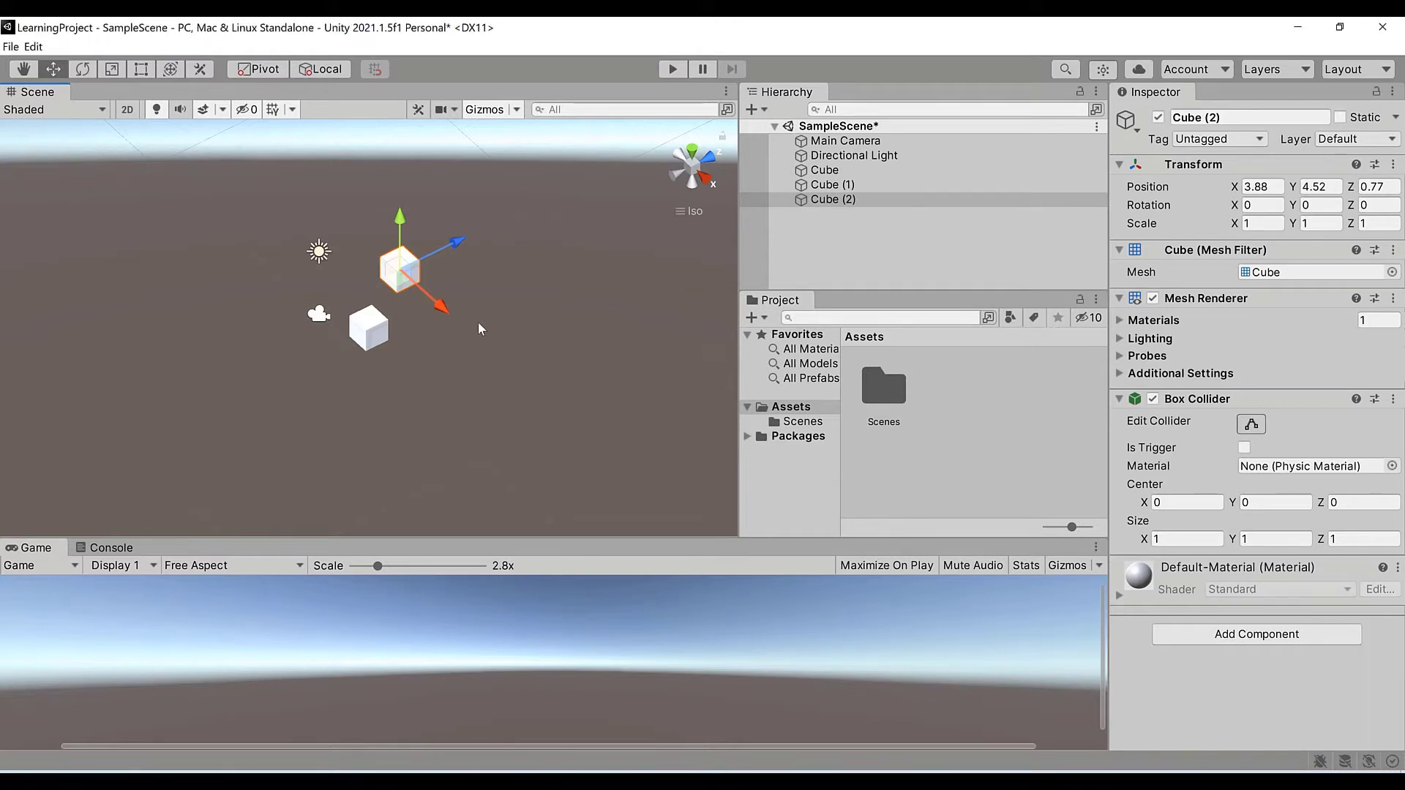
pyautogui.moveTo(444, 307); pyautogui.dragTo(480, 321)
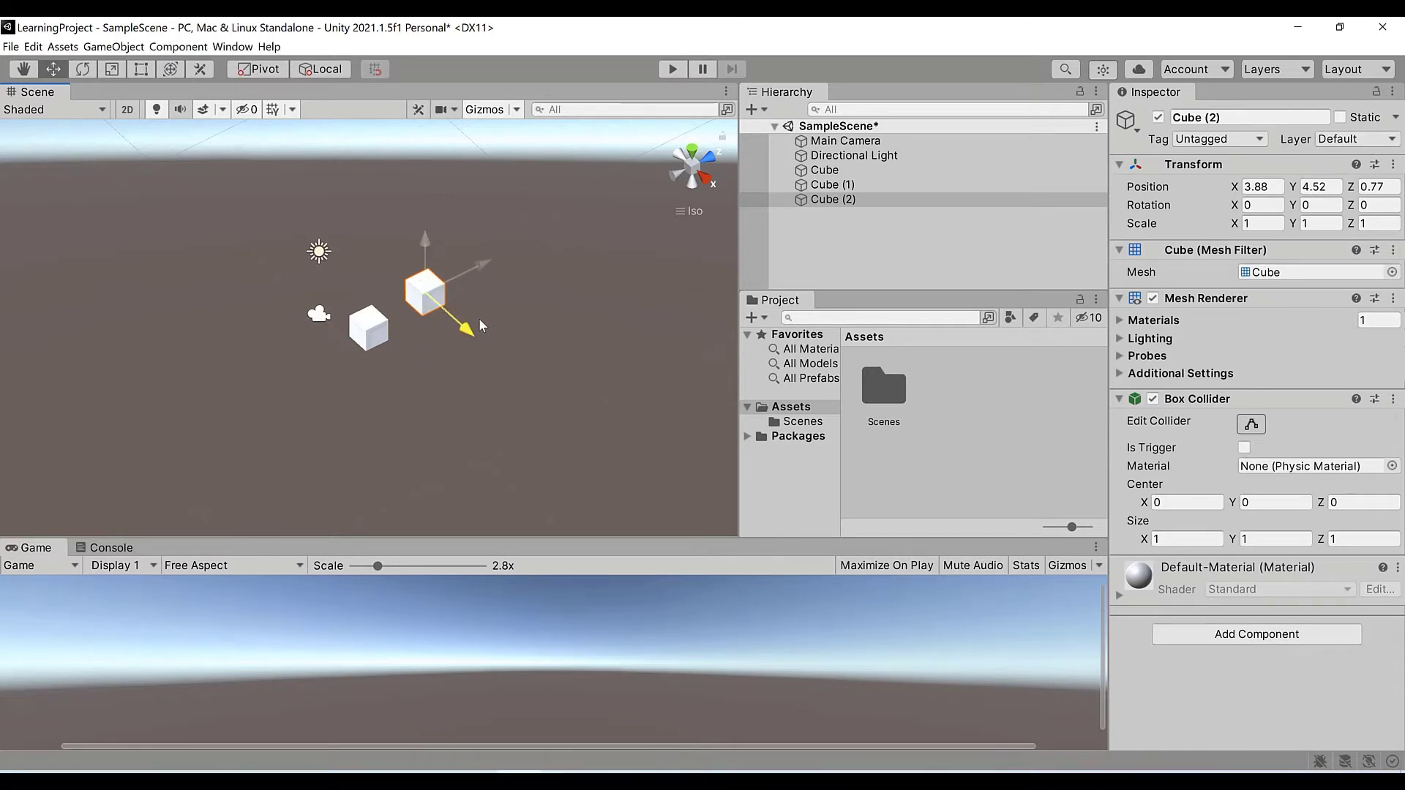
pyautogui.moveTo(478, 318); pyautogui.dragTo(478, 318)
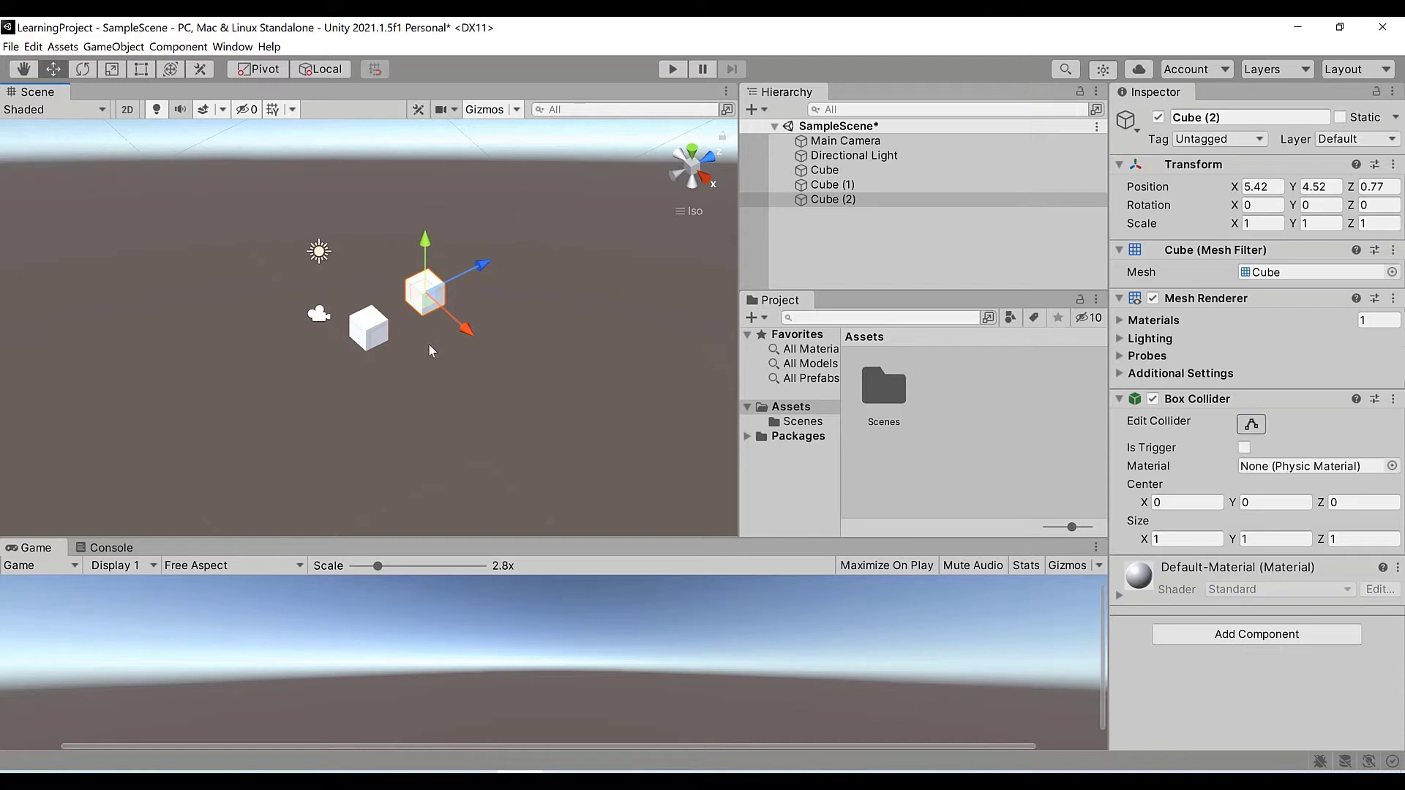
# Frame Cube (2) in the Scene view, zoom back out and orbit to examine both cubes and the camera from another angle.
pyautogui.click(824, 202)
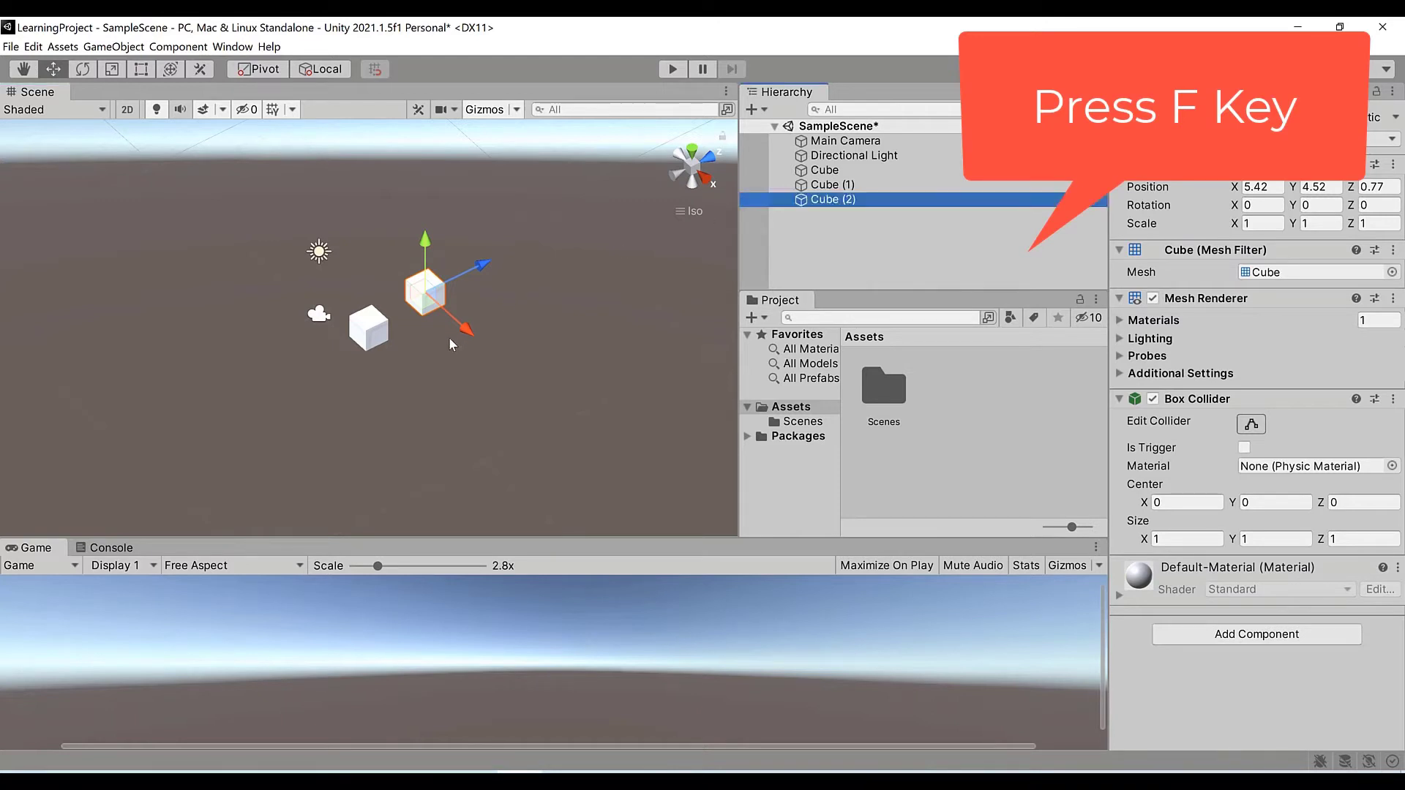
pyautogui.click(428, 302)
pyautogui.press('f')
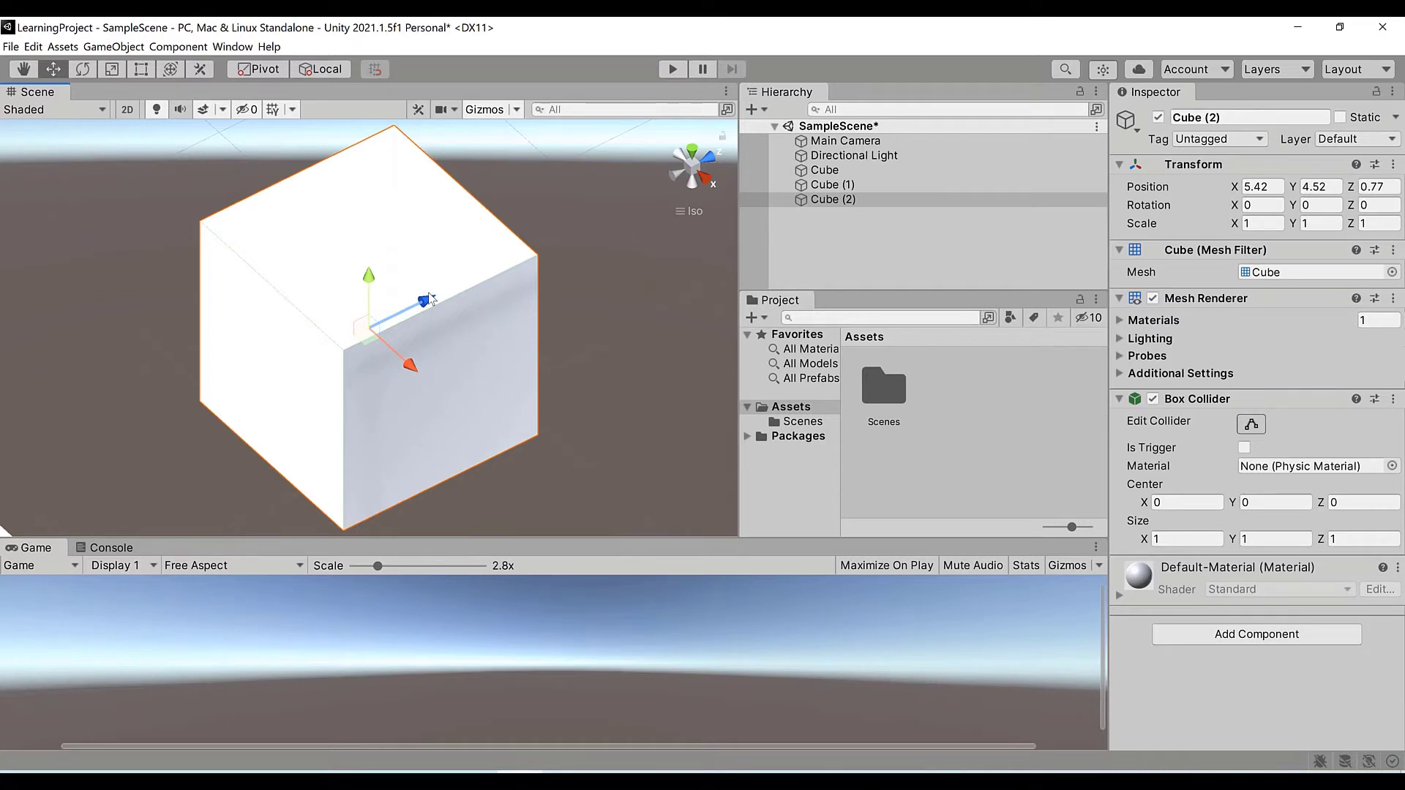
pyautogui.scroll(-2, 430, 300)
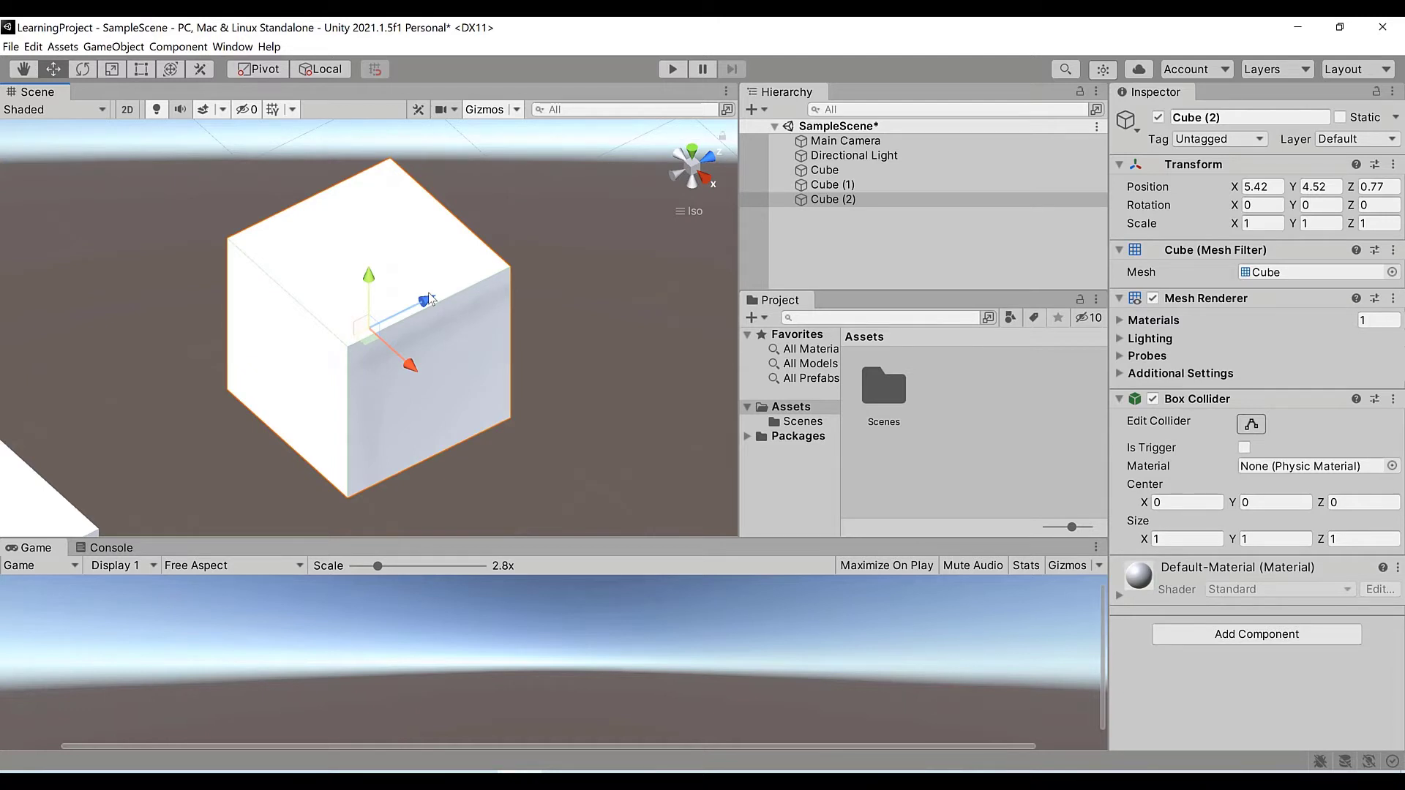
pyautogui.scroll(-1, 430, 300)
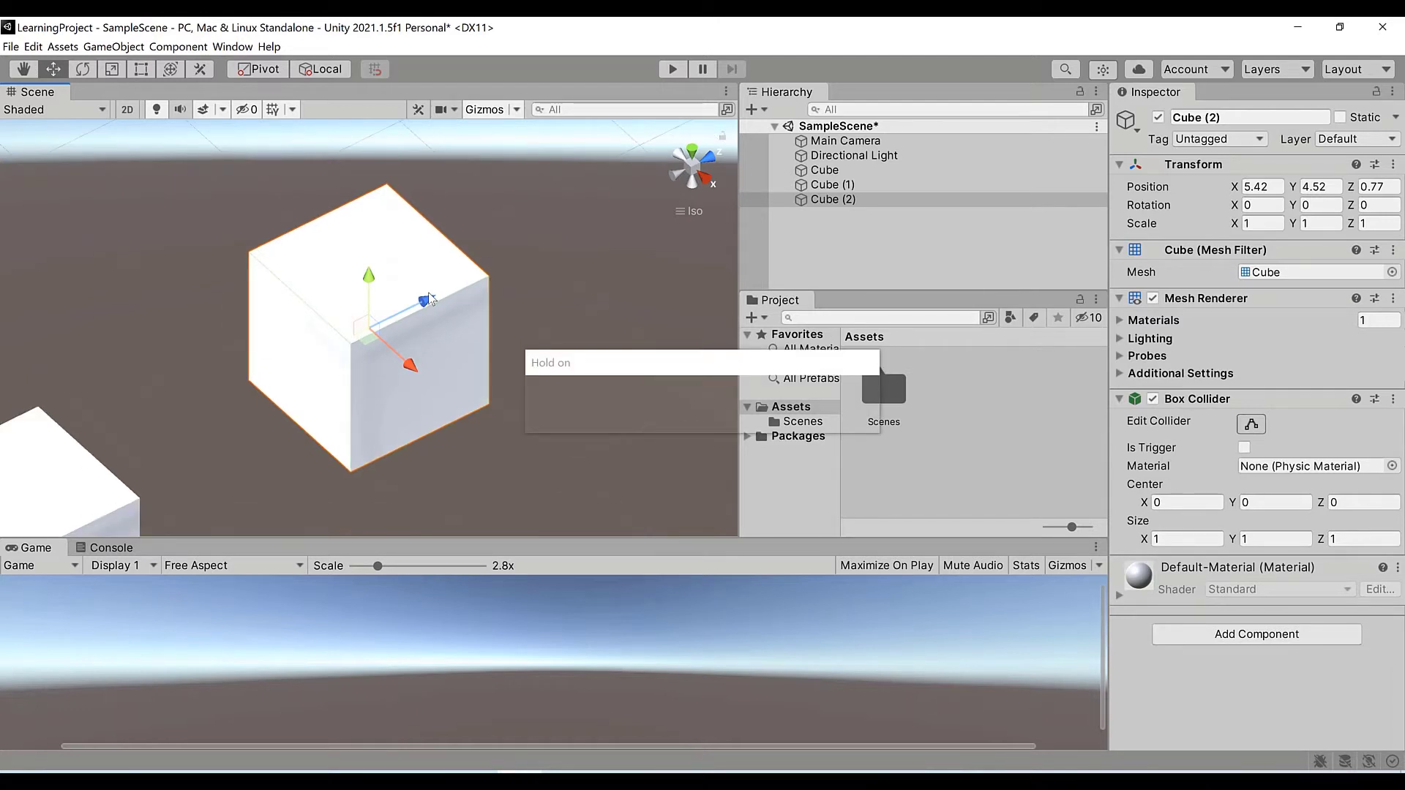
pyautogui.scroll(-1, 431, 300)
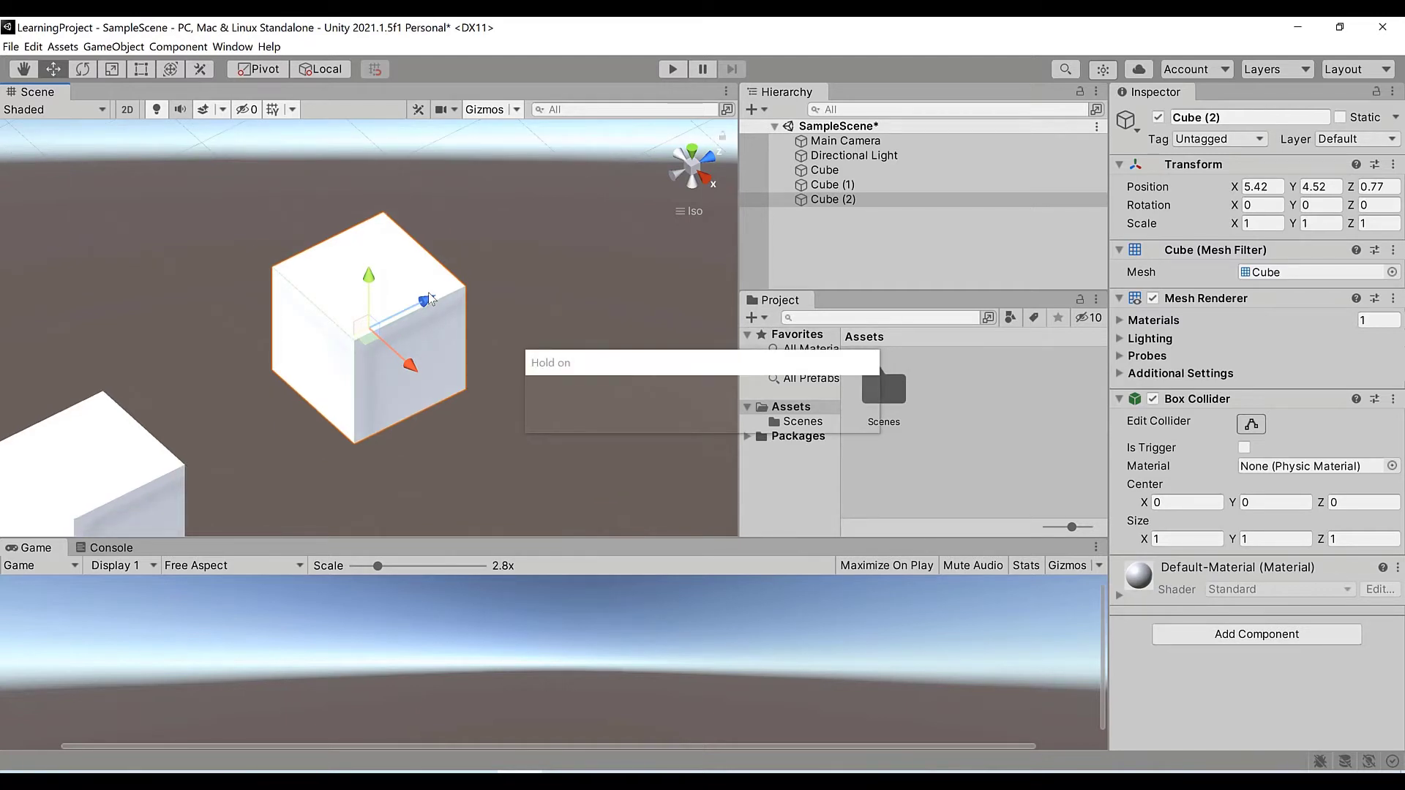
pyautogui.scroll(-5, 429, 293)
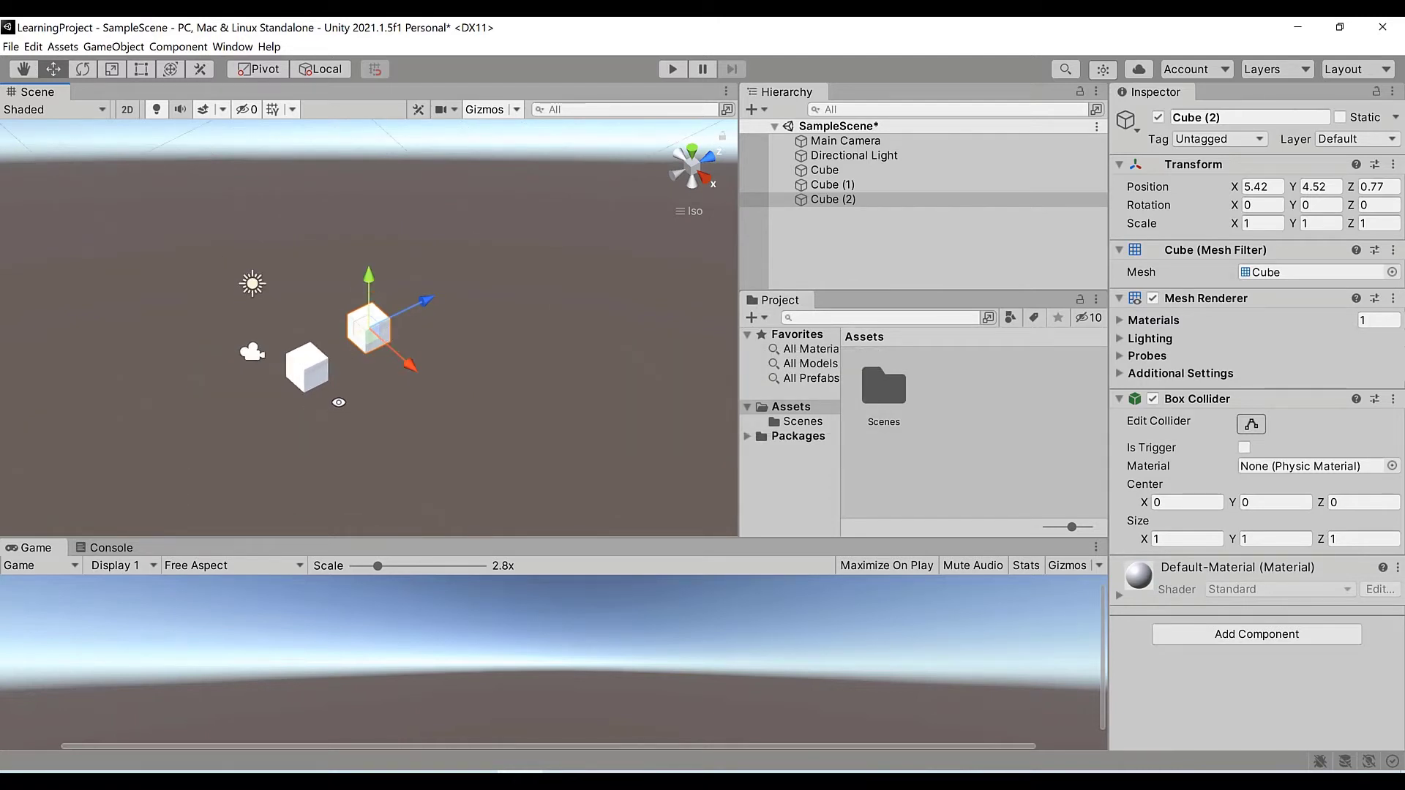
pyautogui.press('alt')
pyautogui.keyDown('alt'); pyautogui.moveTo(476, 423); pyautogui.dragTo(286, 436); pyautogui.keyUp('alt')
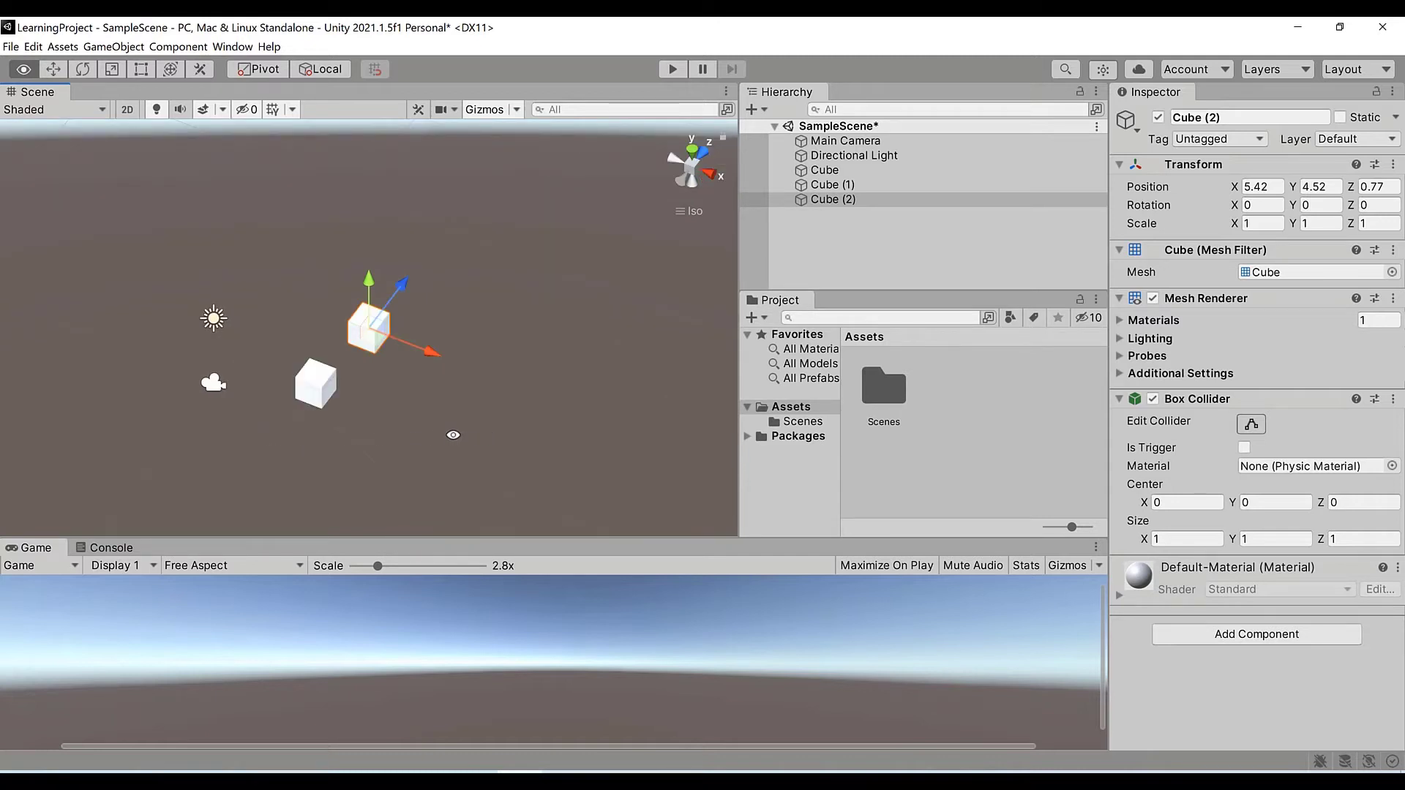
pyautogui.keyDown('alt'); pyautogui.moveTo(450, 433); pyautogui.dragTo(447, 432); pyautogui.keyUp('alt')
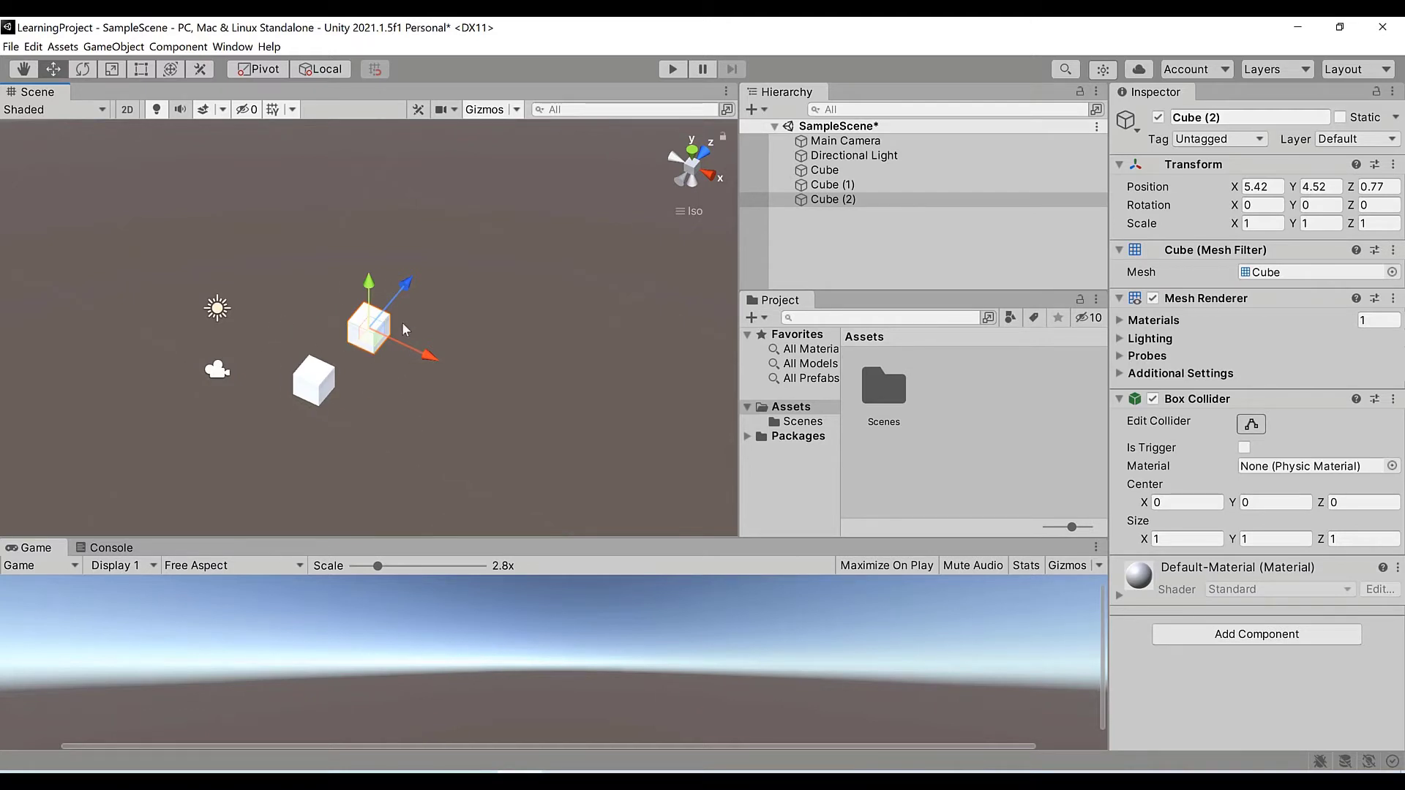
# Move the Main Camera to about X -0.24, Y 3.11, Z -4.88 so that both cubes show in the Game view.
pyautogui.click(218, 371)
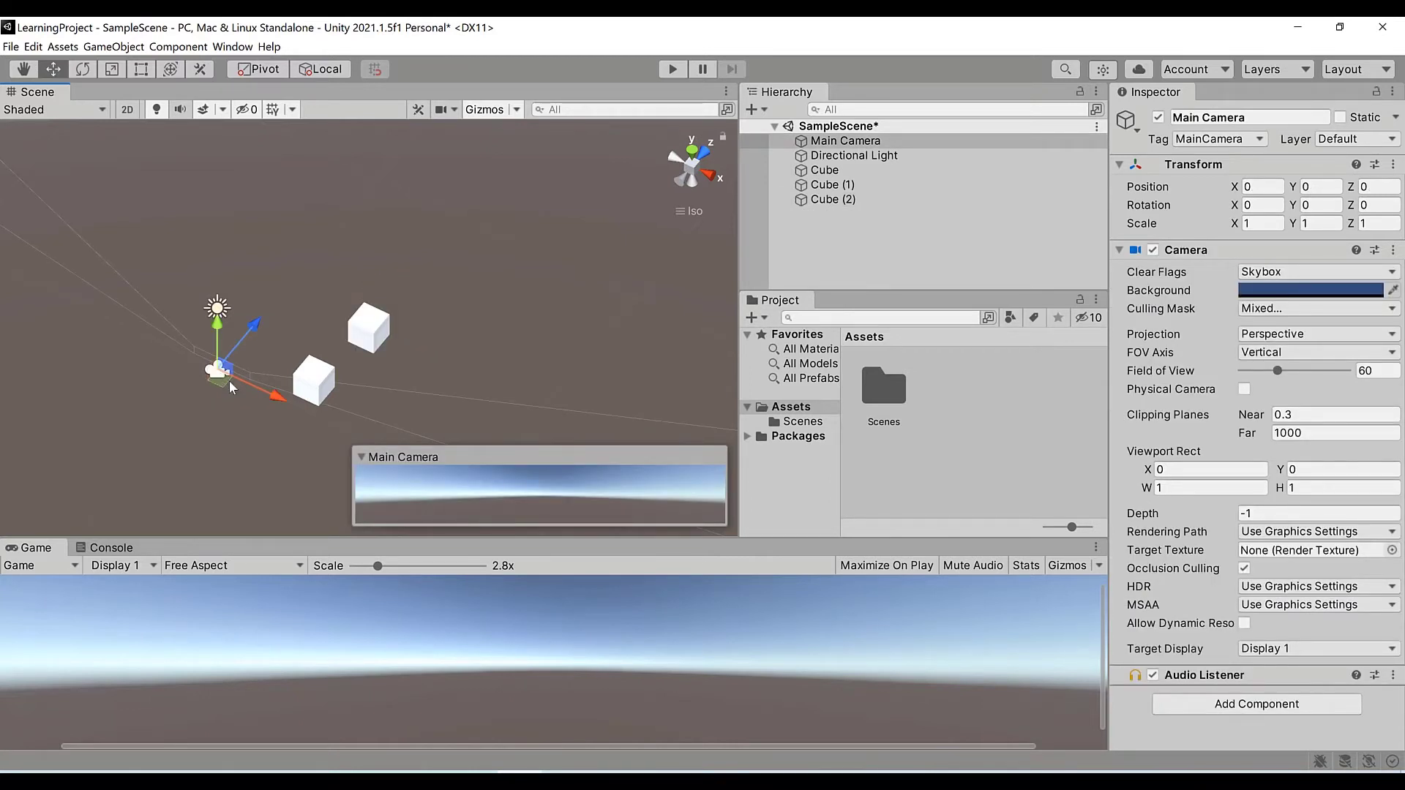
pyautogui.moveTo(260, 324); pyautogui.dragTo(280, 499)
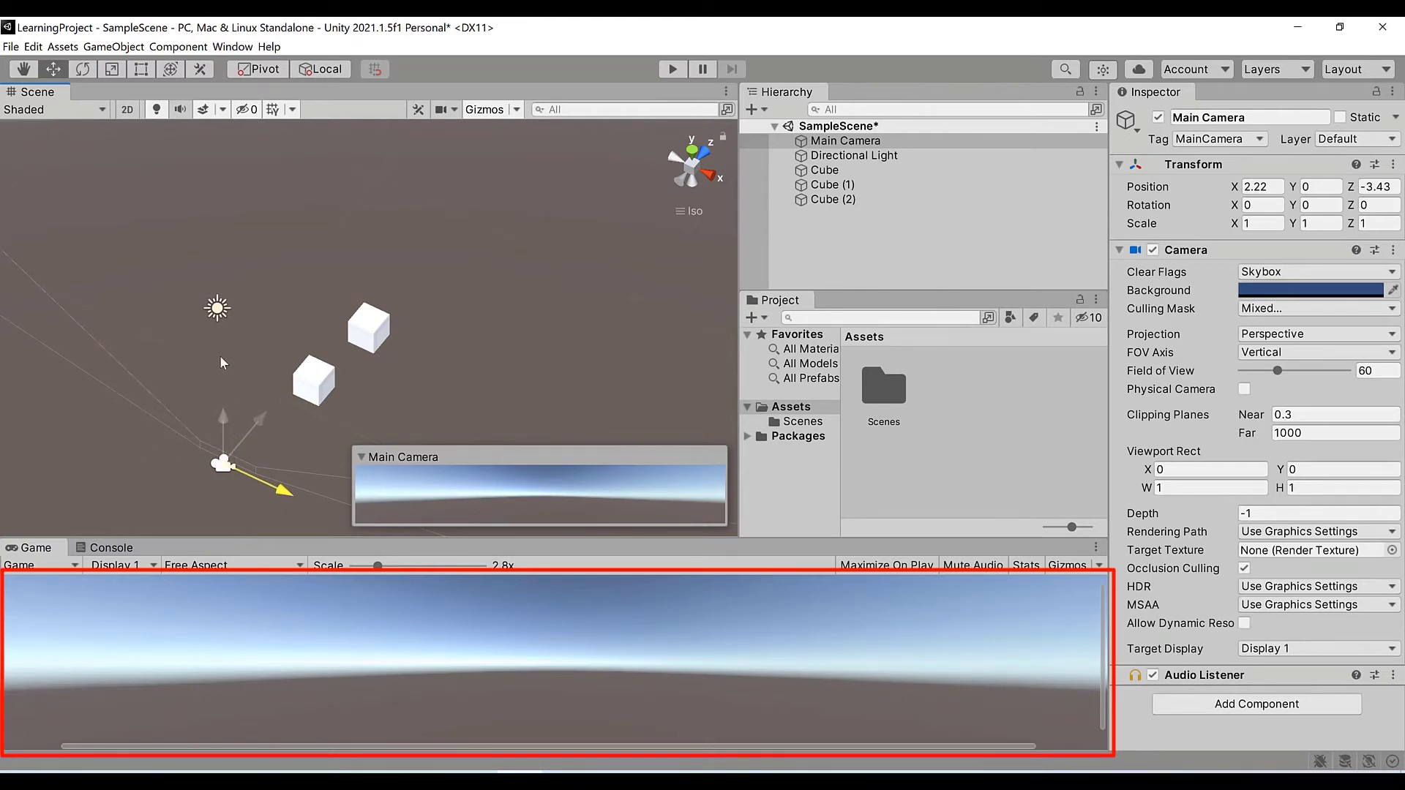
pyautogui.moveTo(222, 362); pyautogui.dragTo(241, 373)
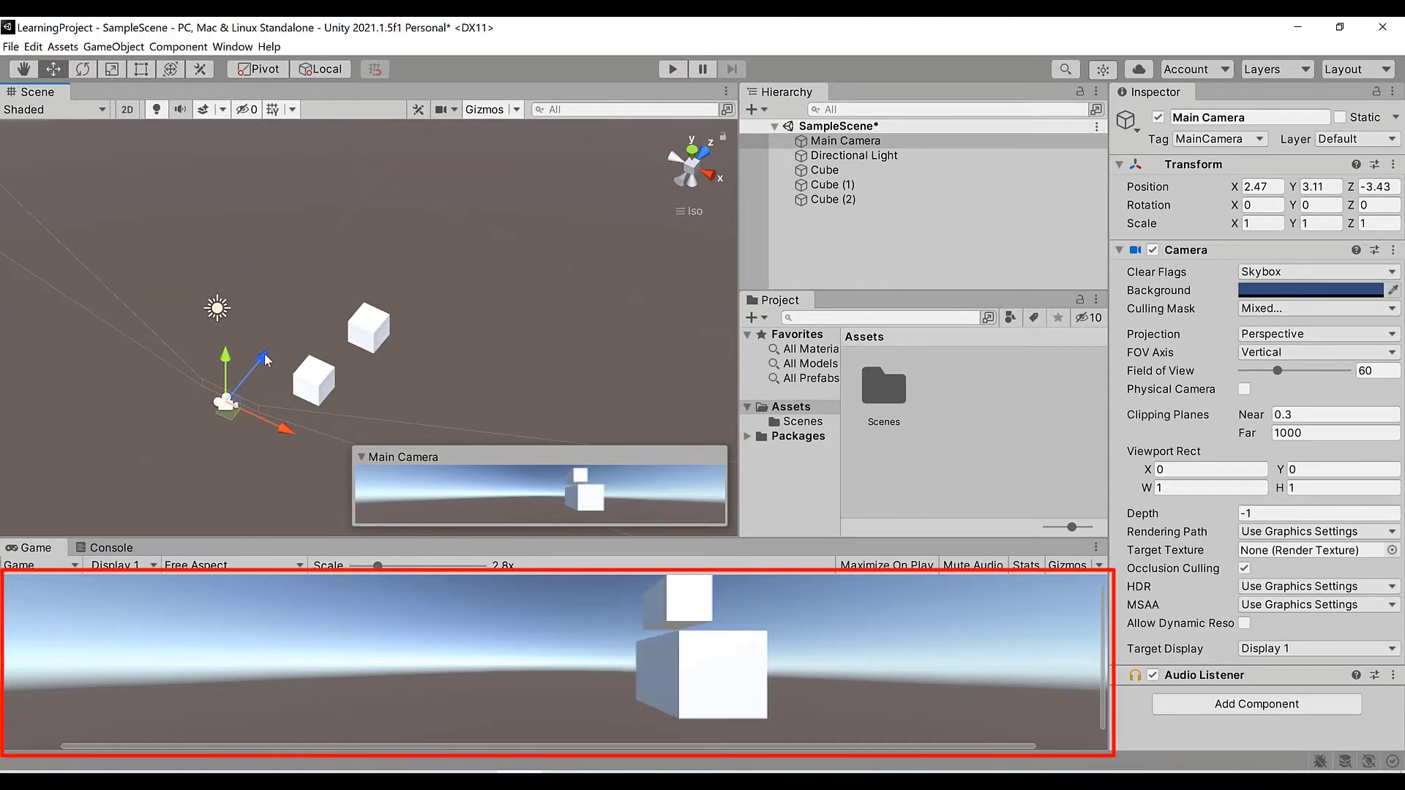
pyautogui.moveTo(256, 373); pyautogui.dragTo(244, 390)
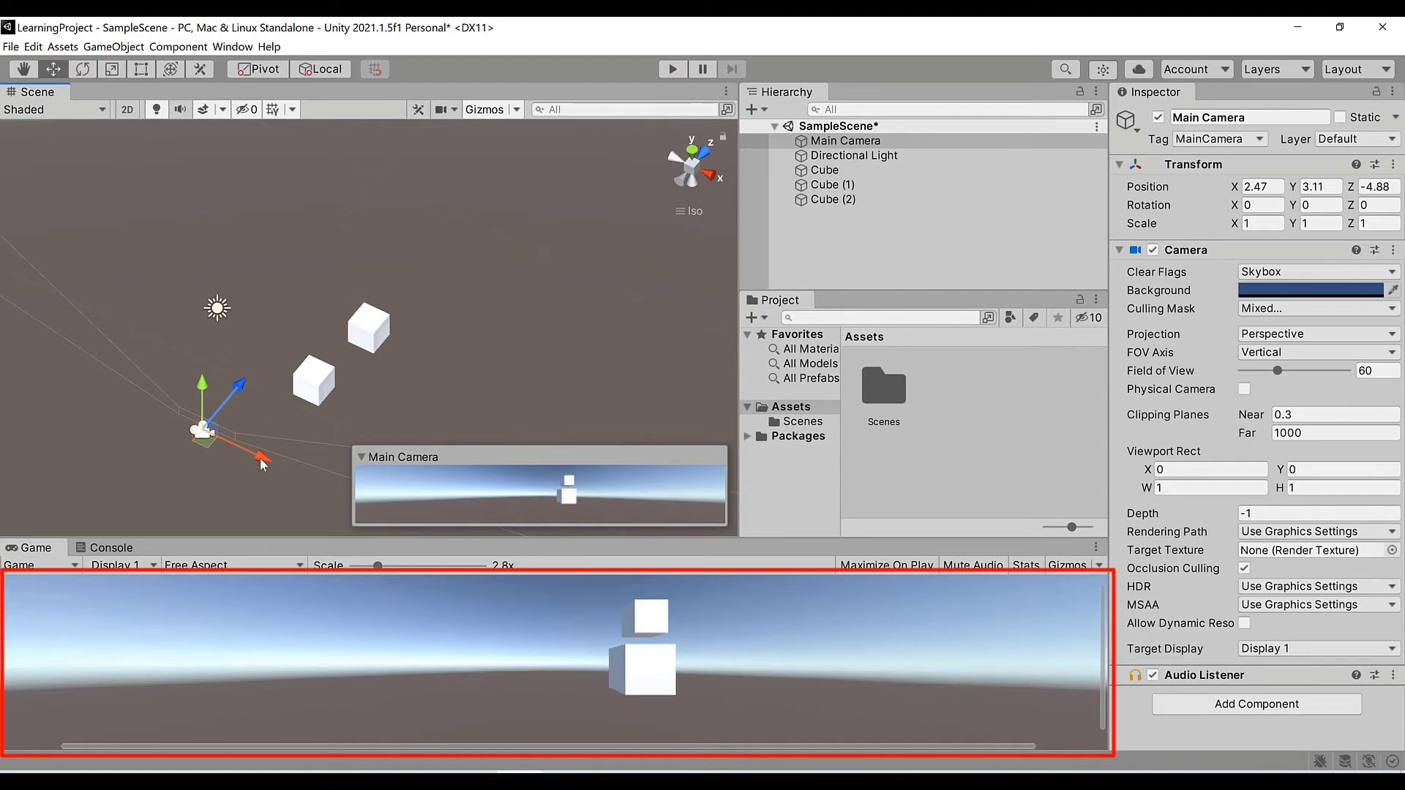
pyautogui.moveTo(228, 447); pyautogui.dragTo(168, 378)
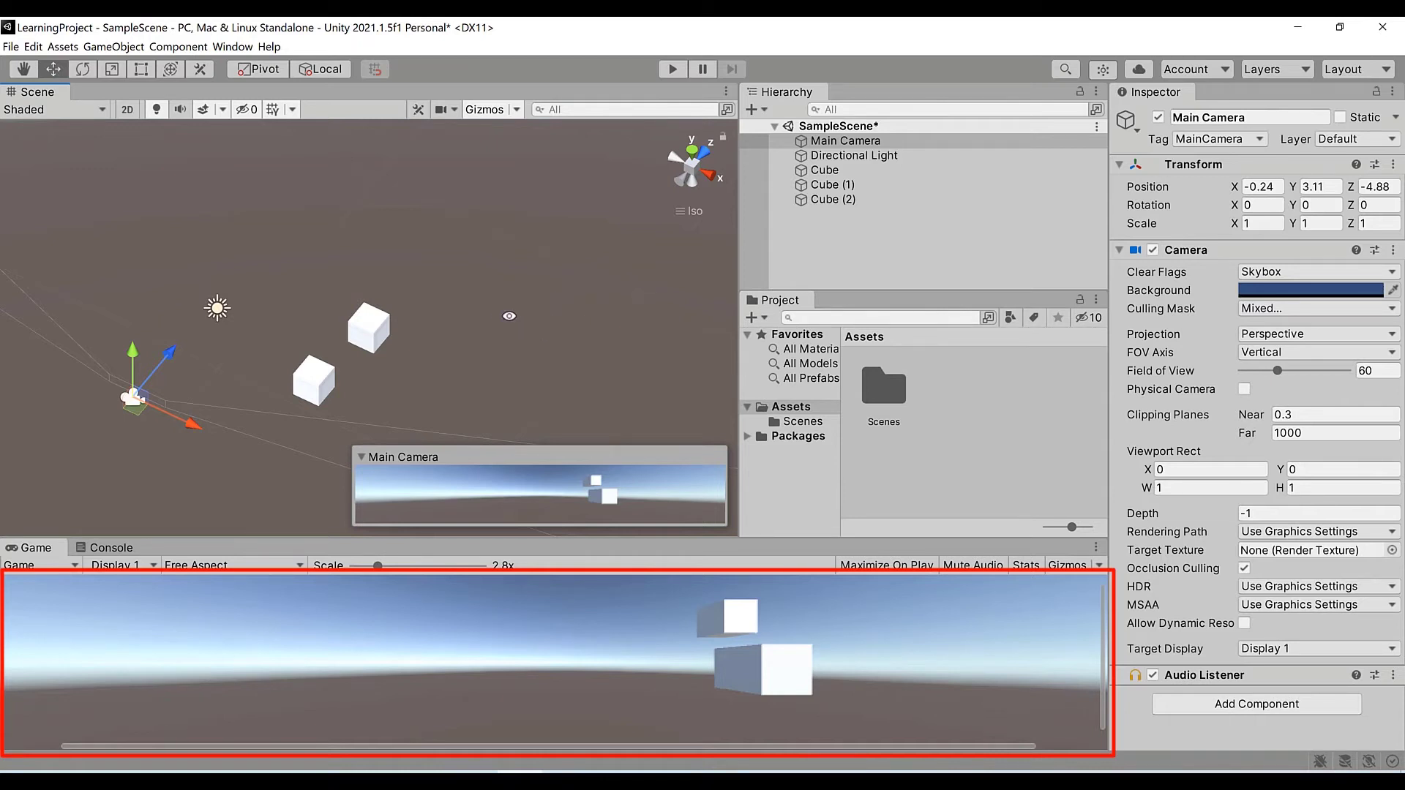
pyautogui.moveTo(510, 314)
pyautogui.keyDown('alt'); pyautogui.mouseDown()
pyautogui.moveTo(594, 303)
pyautogui.moveTo(490, 333)
pyautogui.mouseUp(); pyautogui.keyUp('alt')
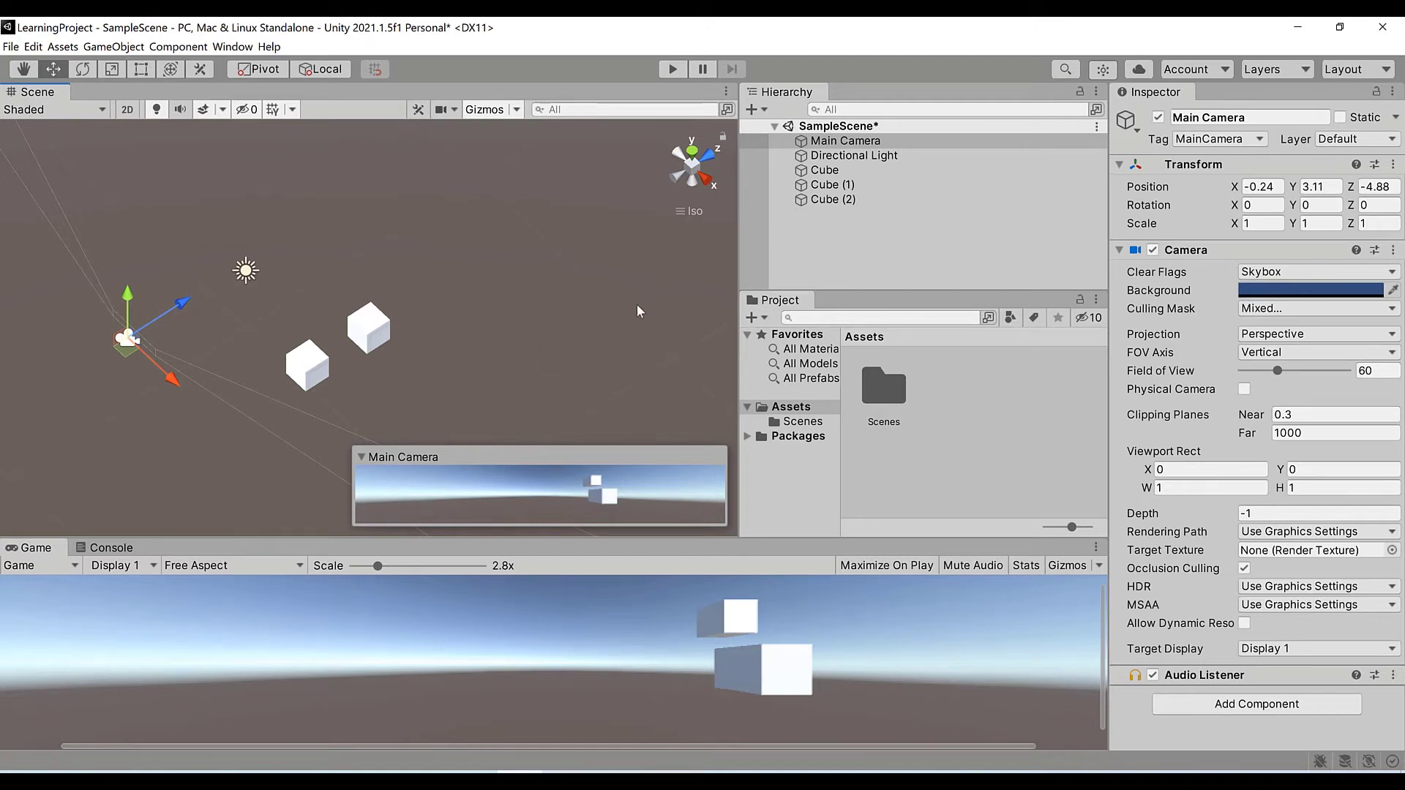
# Delete Cube, Cube (1) and Cube (2) from the Hierarchy.
pyautogui.click(834, 187)
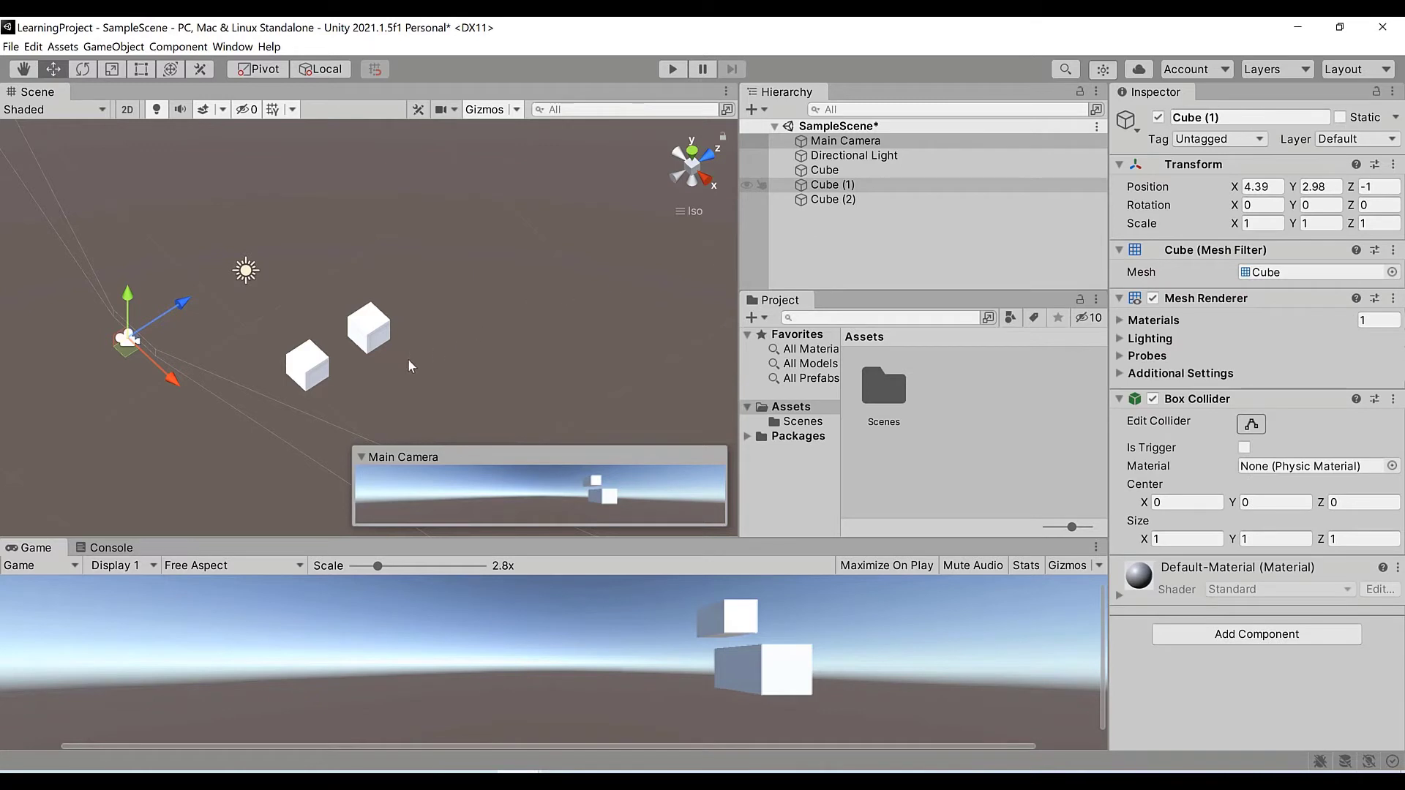
pyautogui.press('Down')
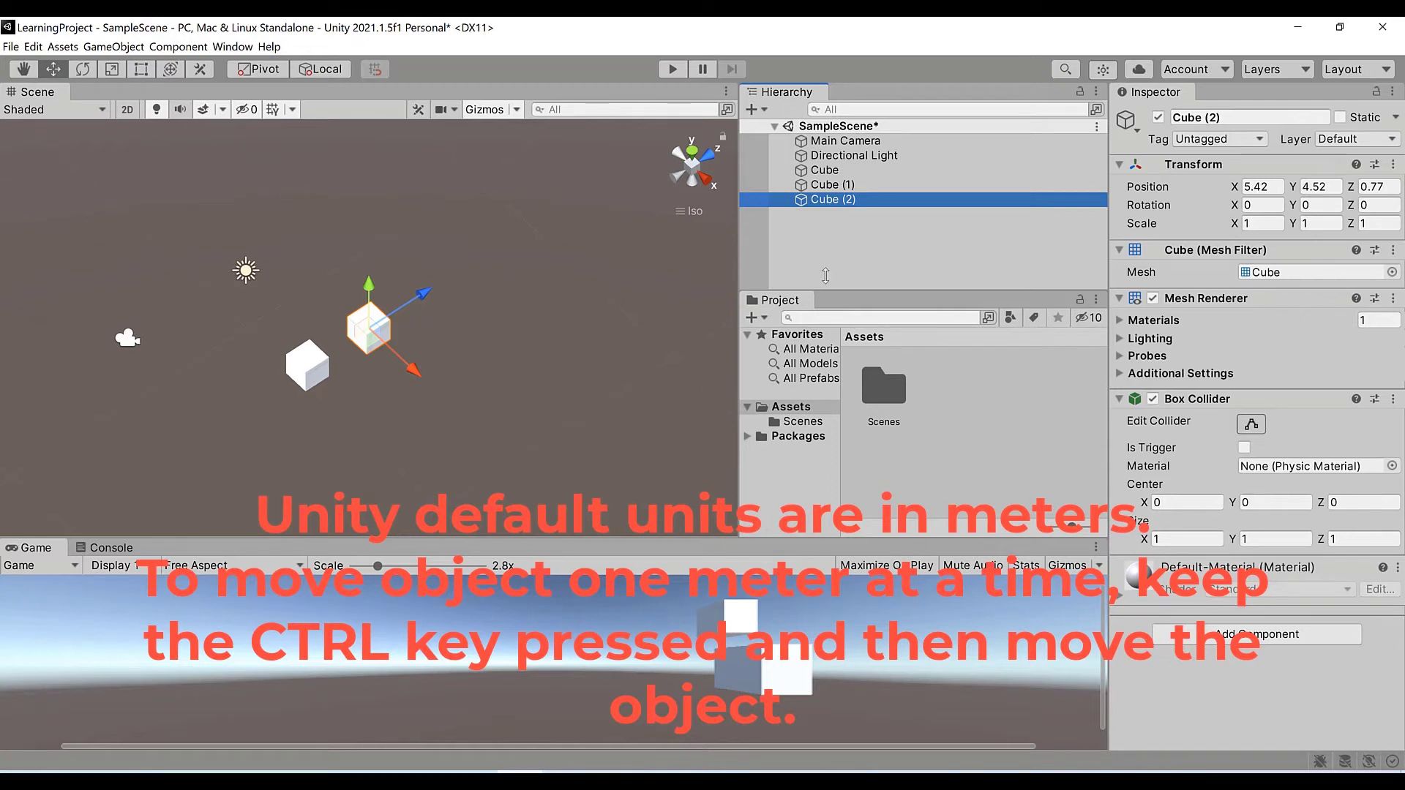
pyautogui.click(825, 171)
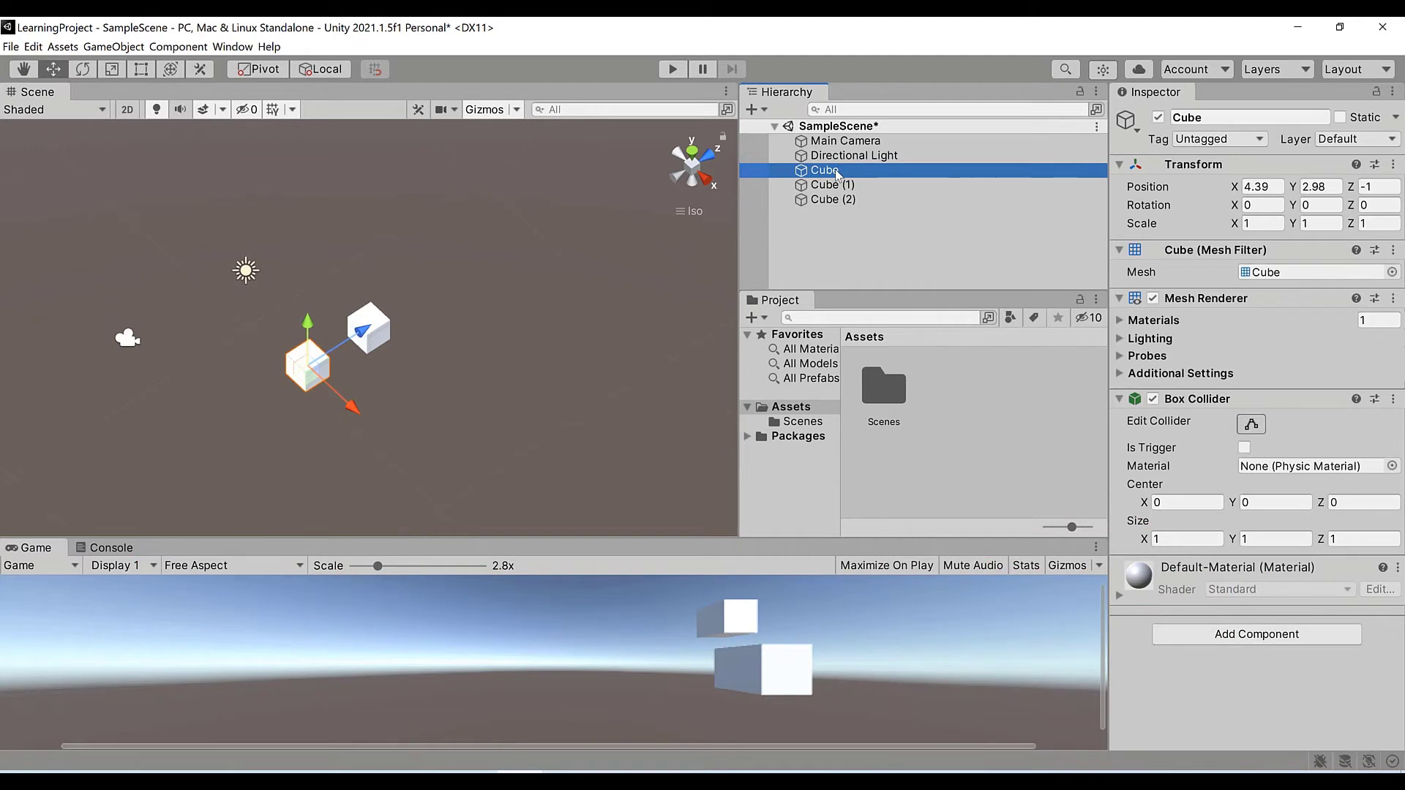
pyautogui.click(810, 224)
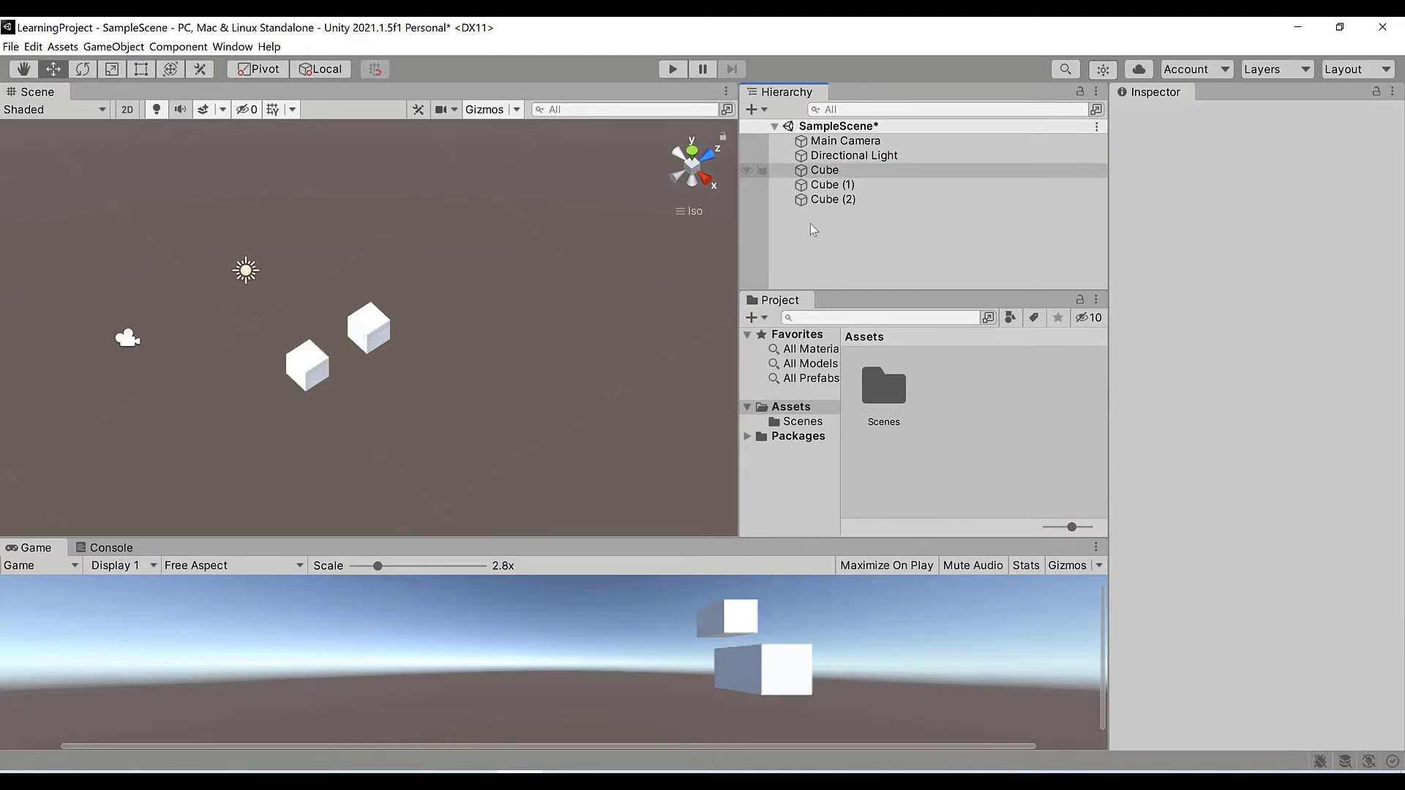
pyautogui.click(837, 173)
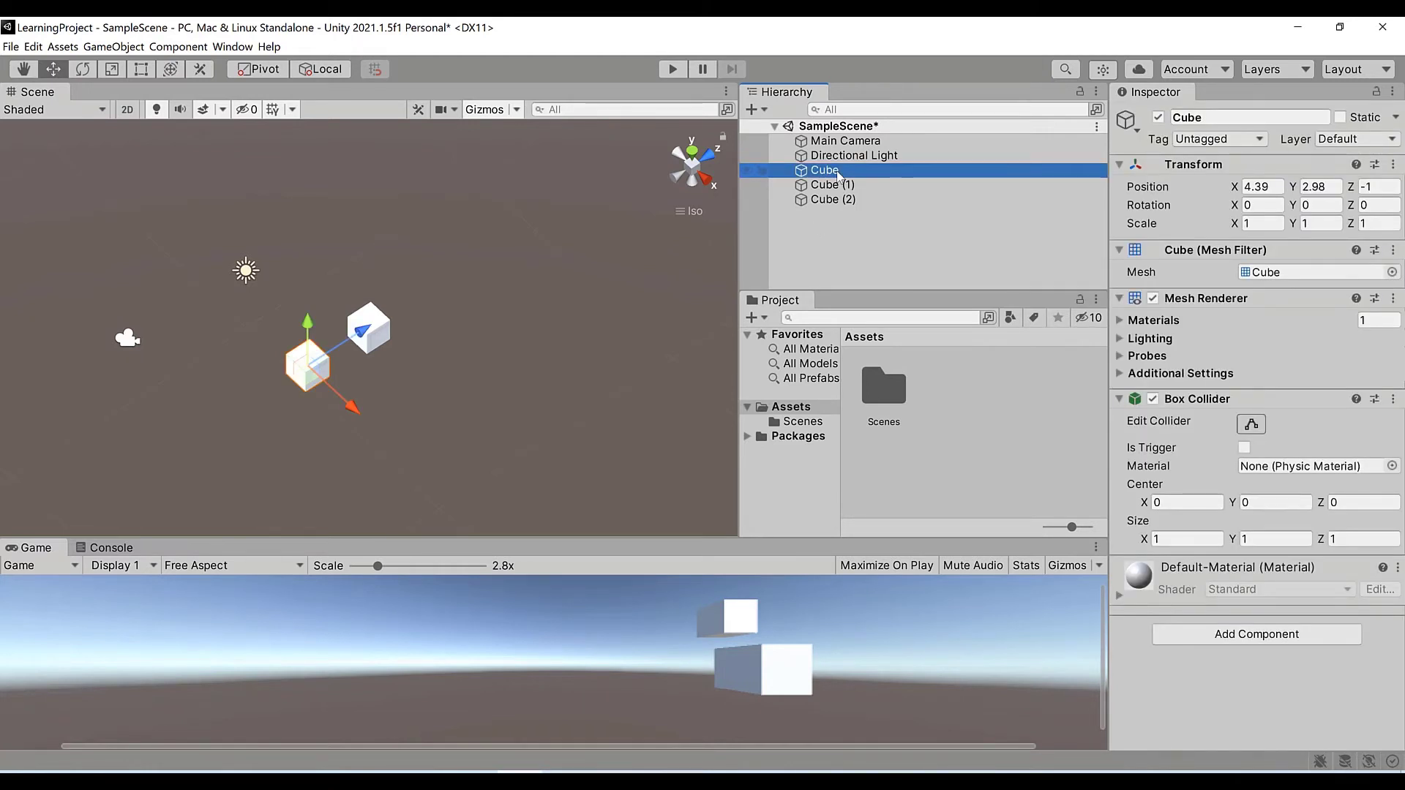
pyautogui.press('Delete')
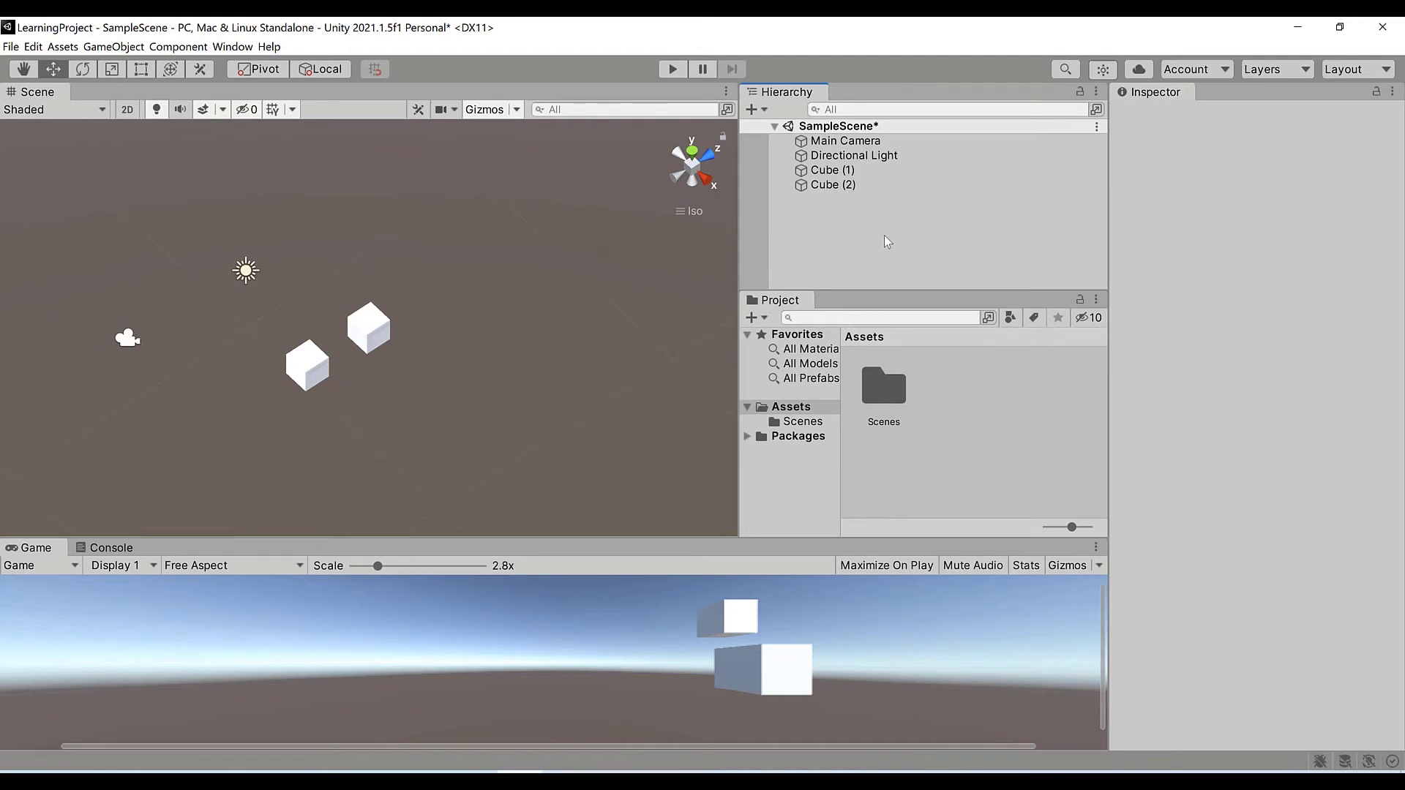
pyautogui.click(832, 176)
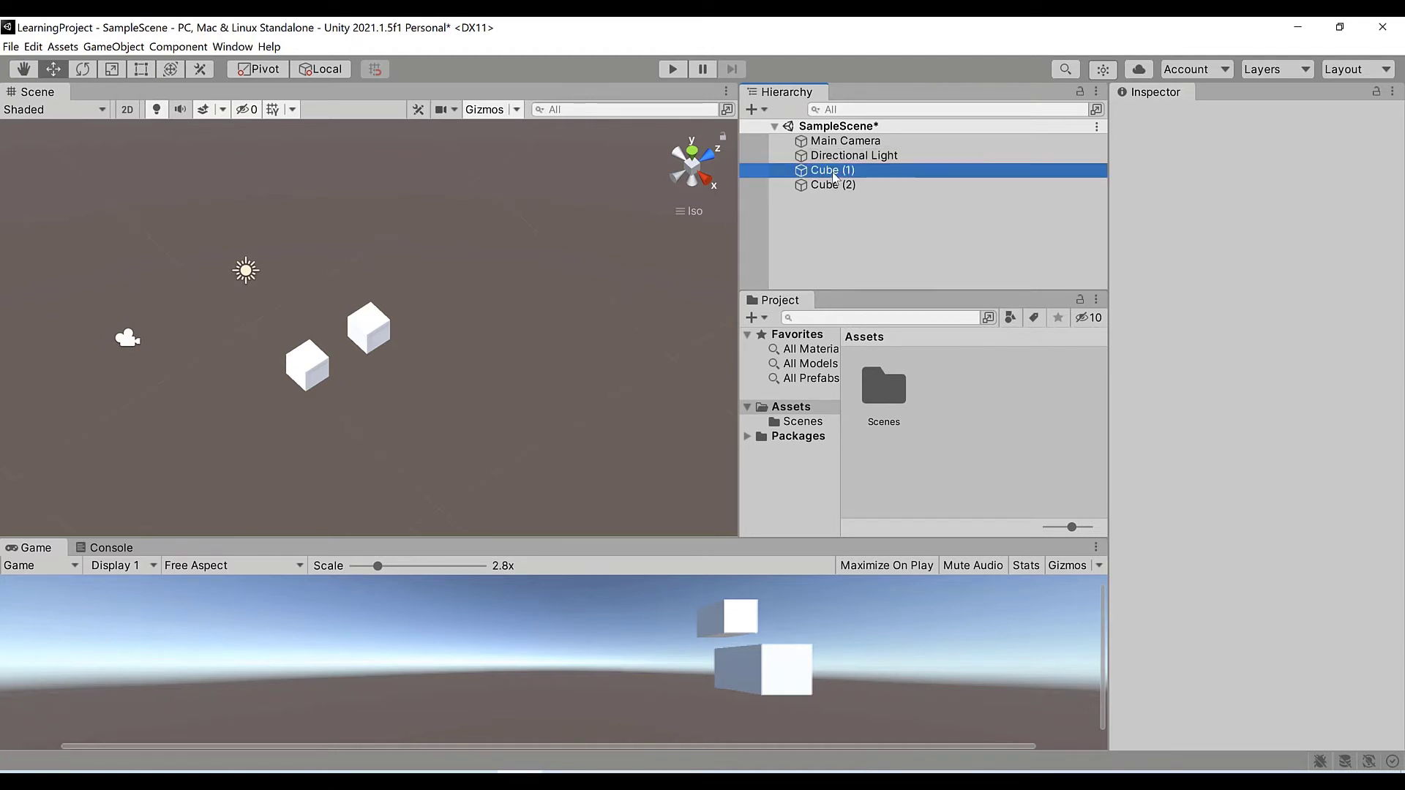
pyautogui.press('Delete')
pyautogui.click(834, 176)
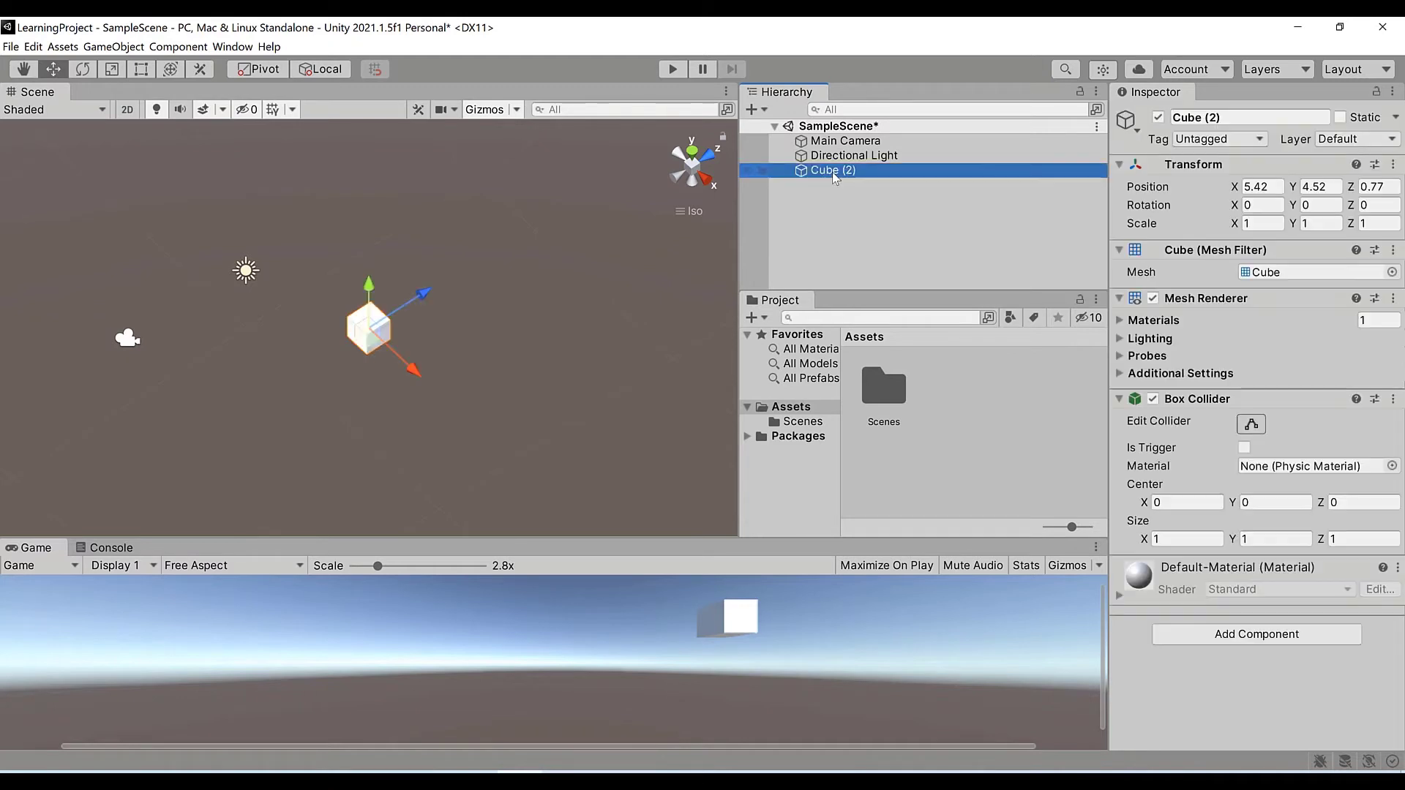
pyautogui.press('Delete')
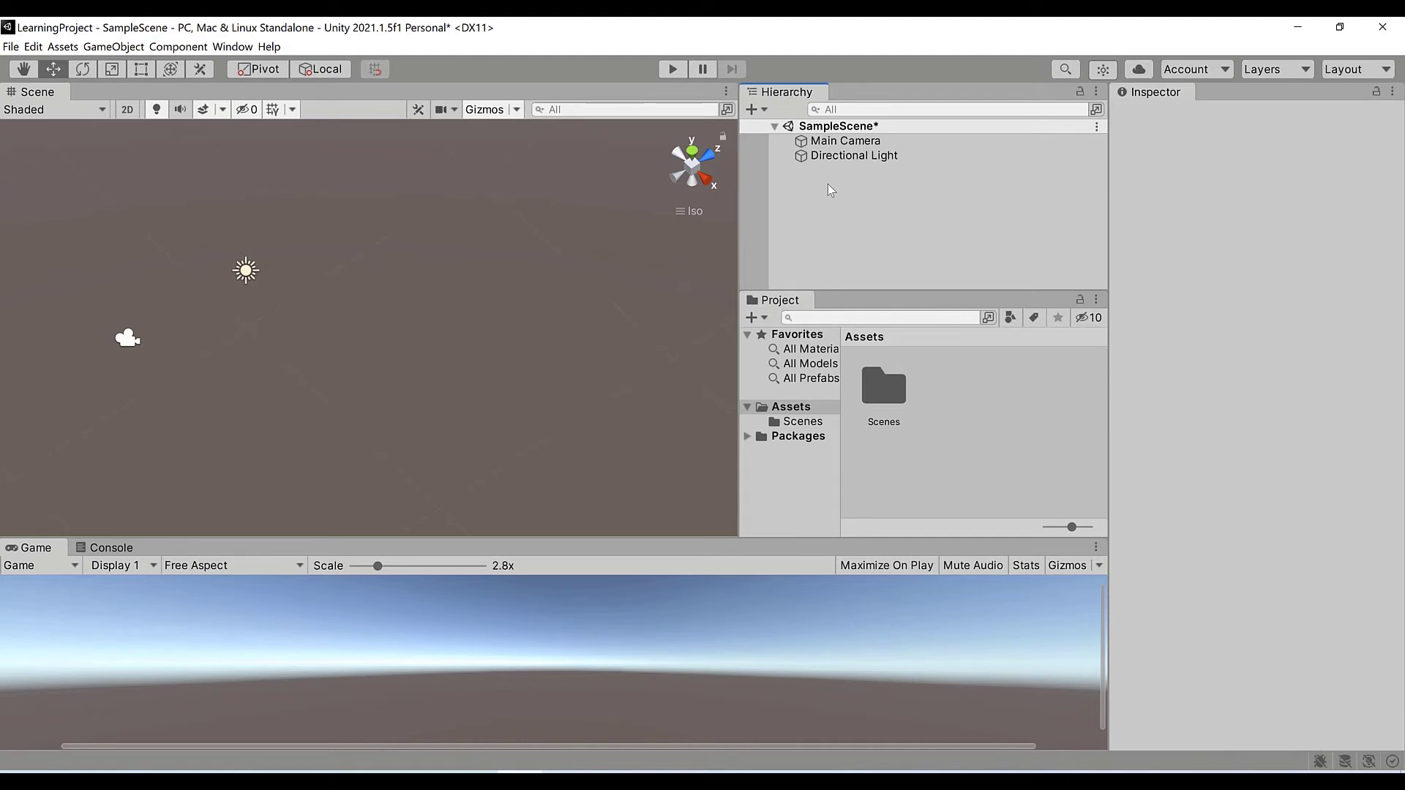
# Create a new 3D cube in the Hierarchy, keeping its default name and position.
pyautogui.rightClick(828, 187)
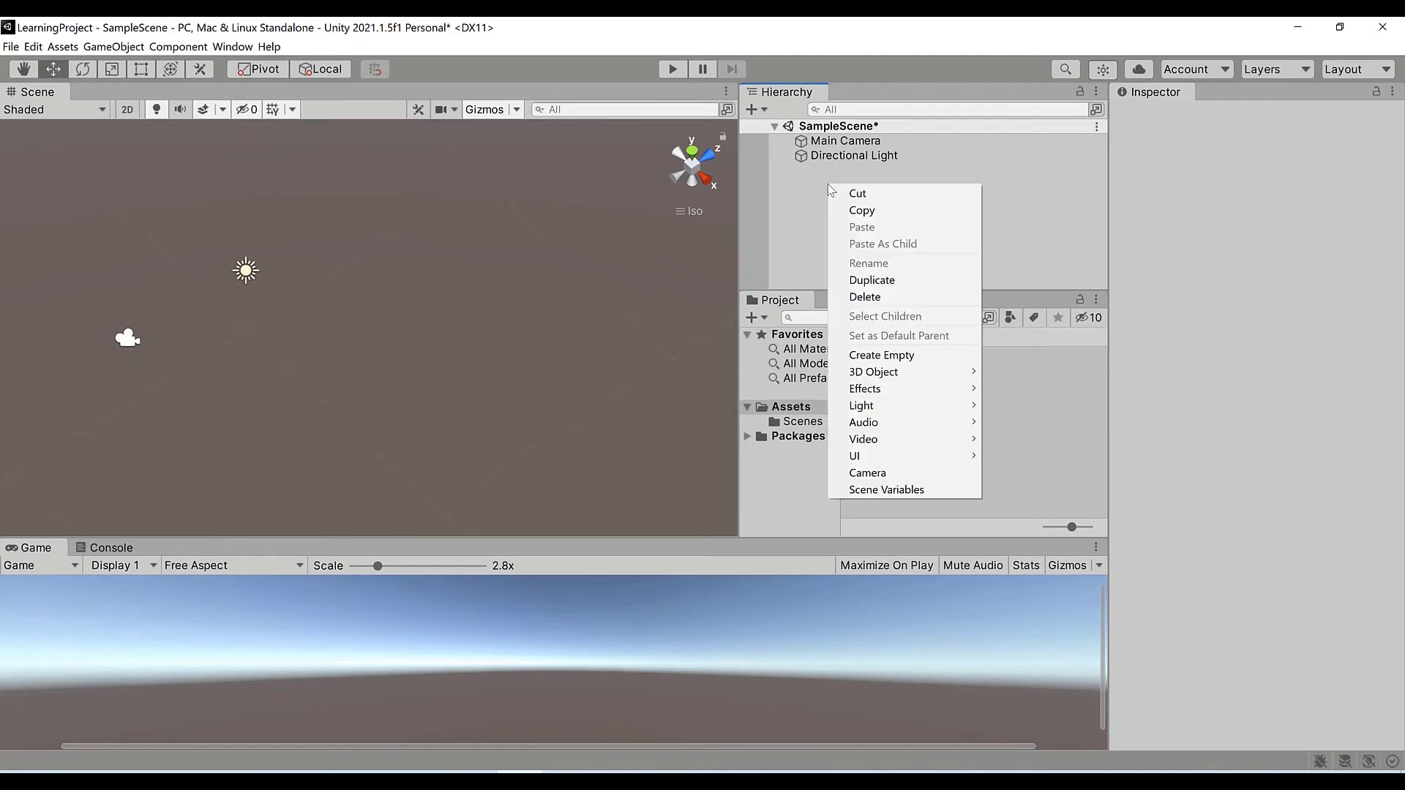
pyautogui.moveTo(873, 374)
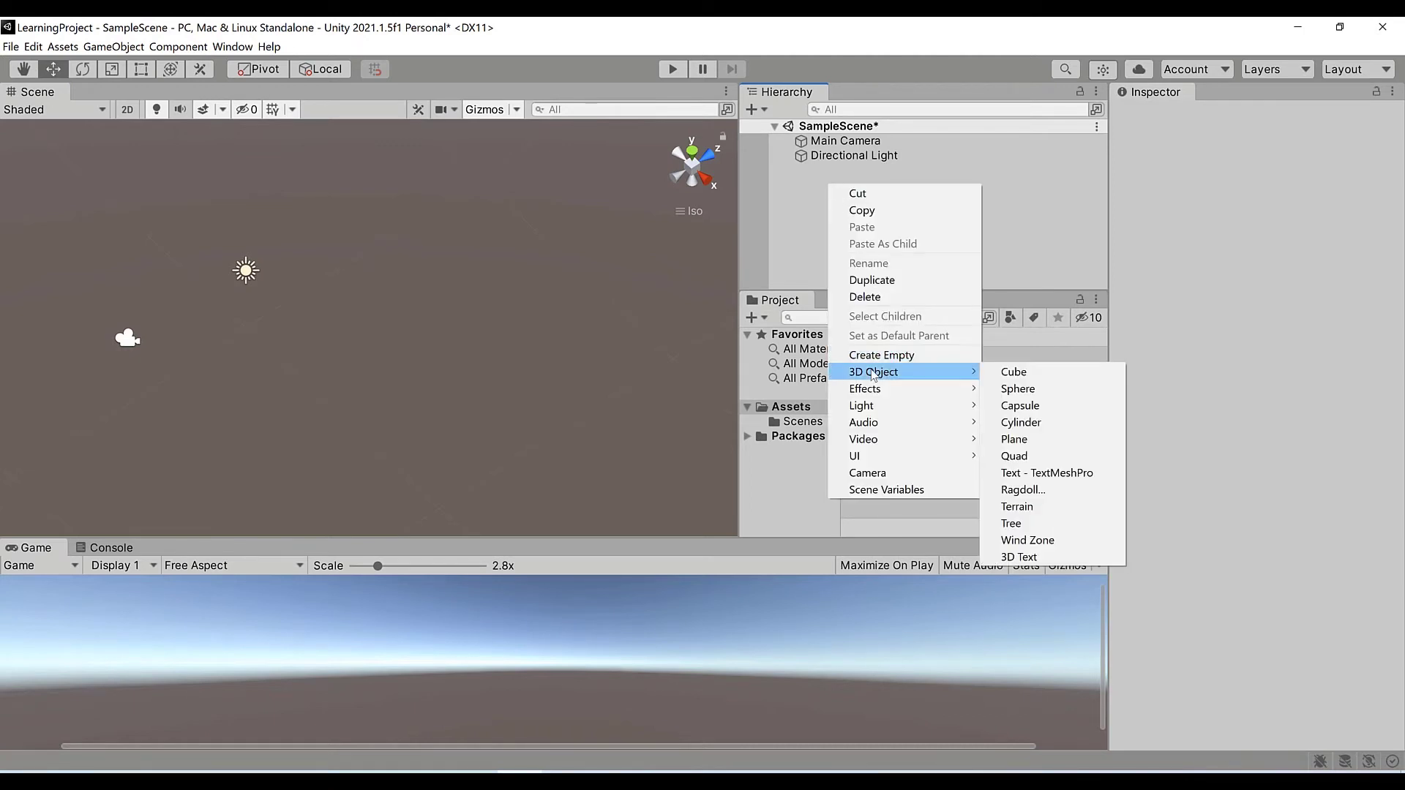
pyautogui.click(1022, 374)
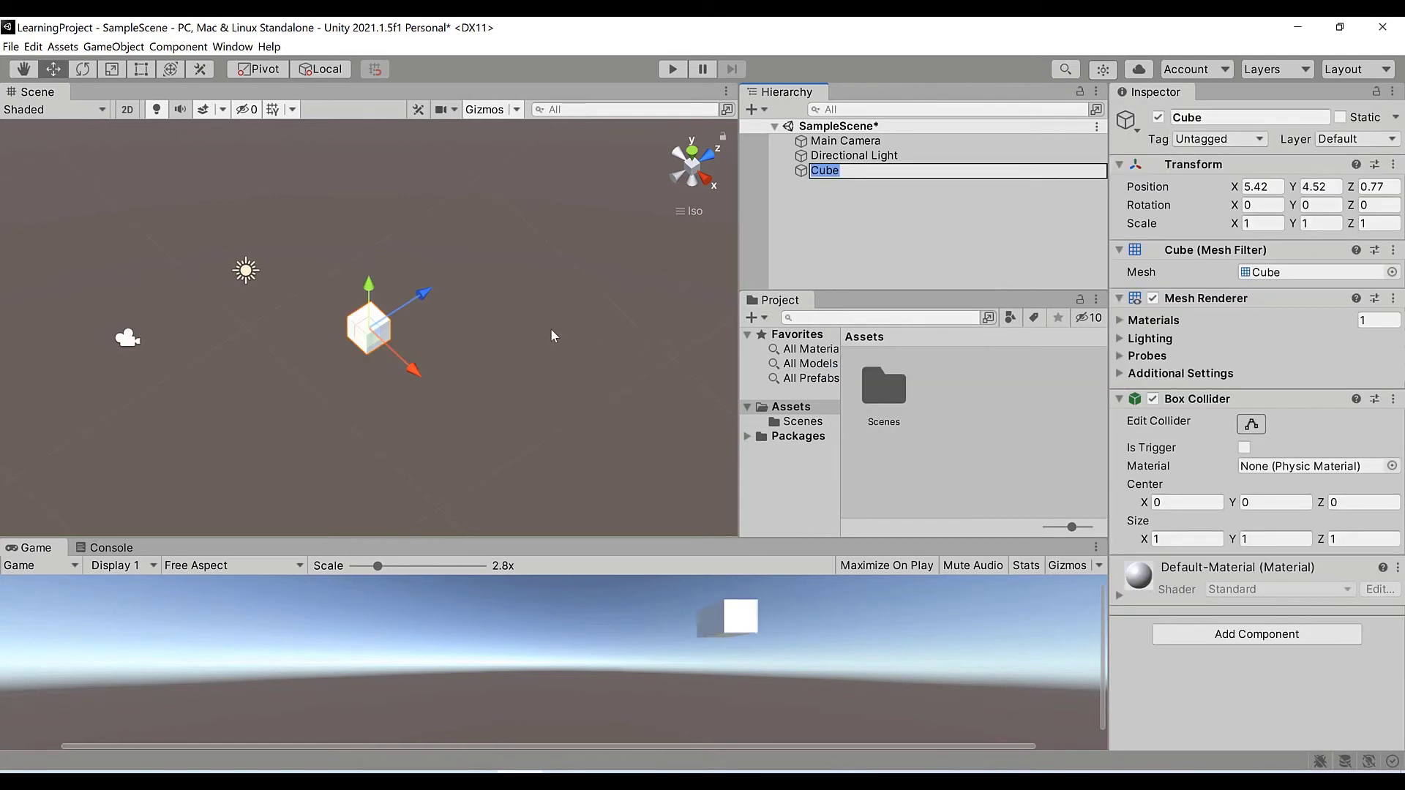
pyautogui.click(805, 182)
pyautogui.click(802, 173)
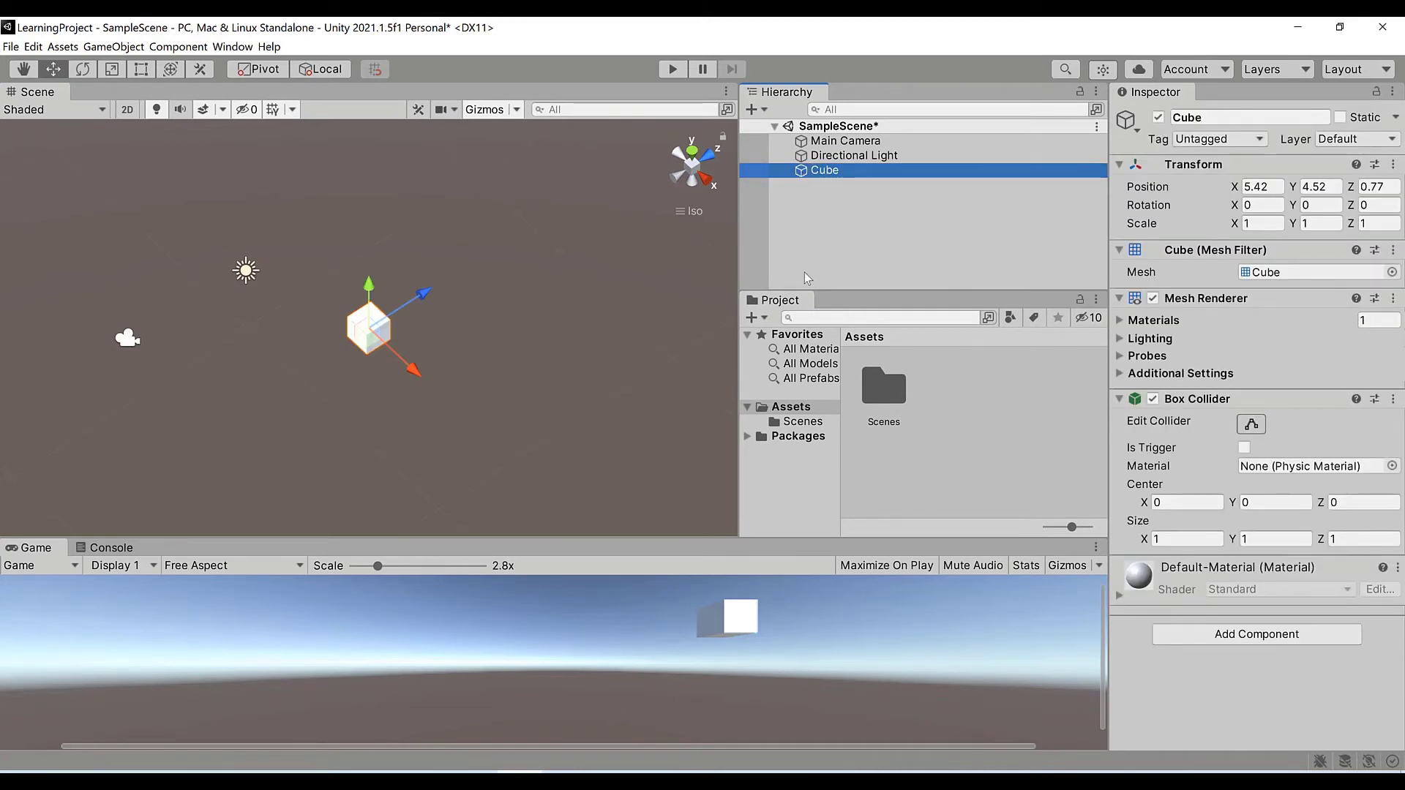
# Duplicate the new cube and move the copy along the Z axis to about 1.7, beside the original.
pyautogui.hotkey('ctrl', 'd')
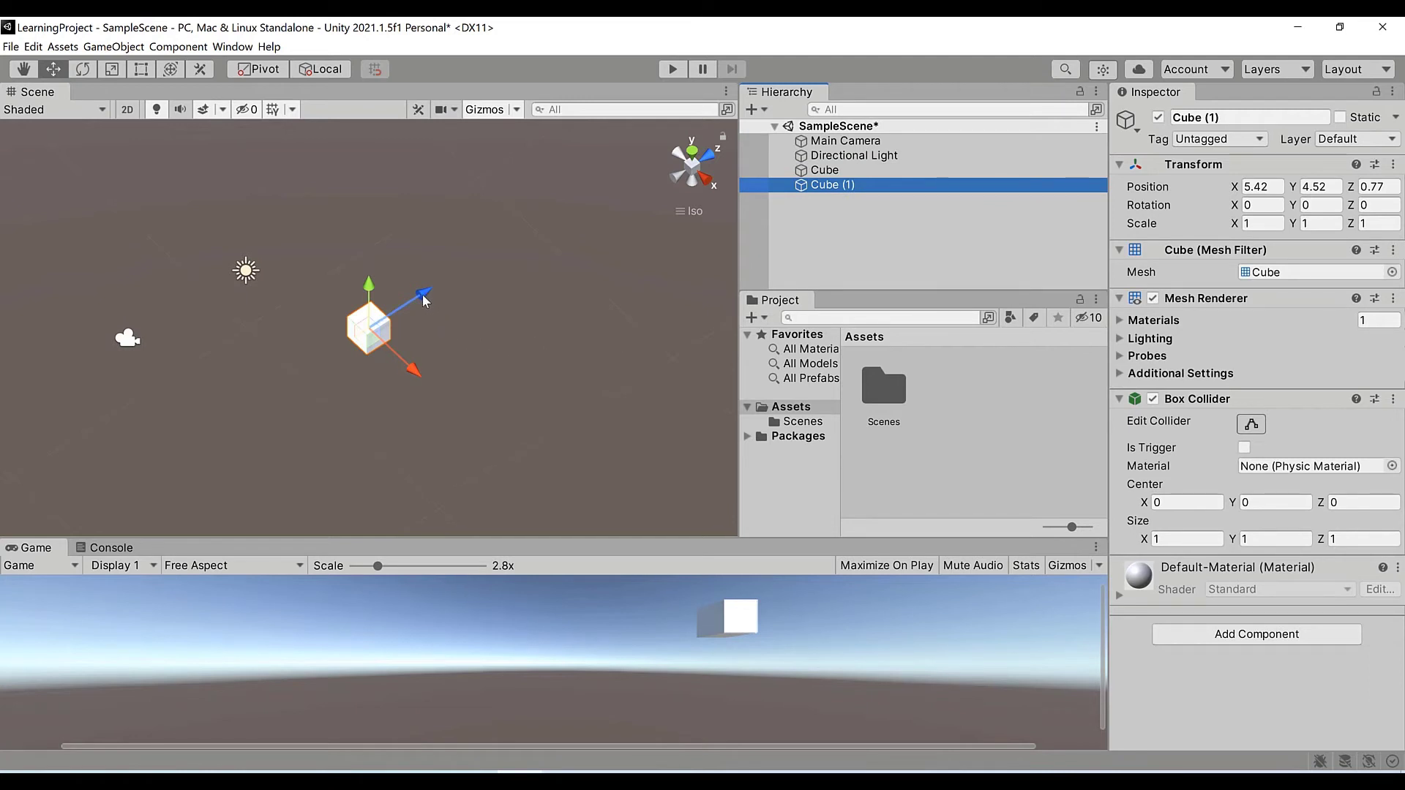
pyautogui.moveTo(423, 294); pyautogui.dragTo(446, 284)
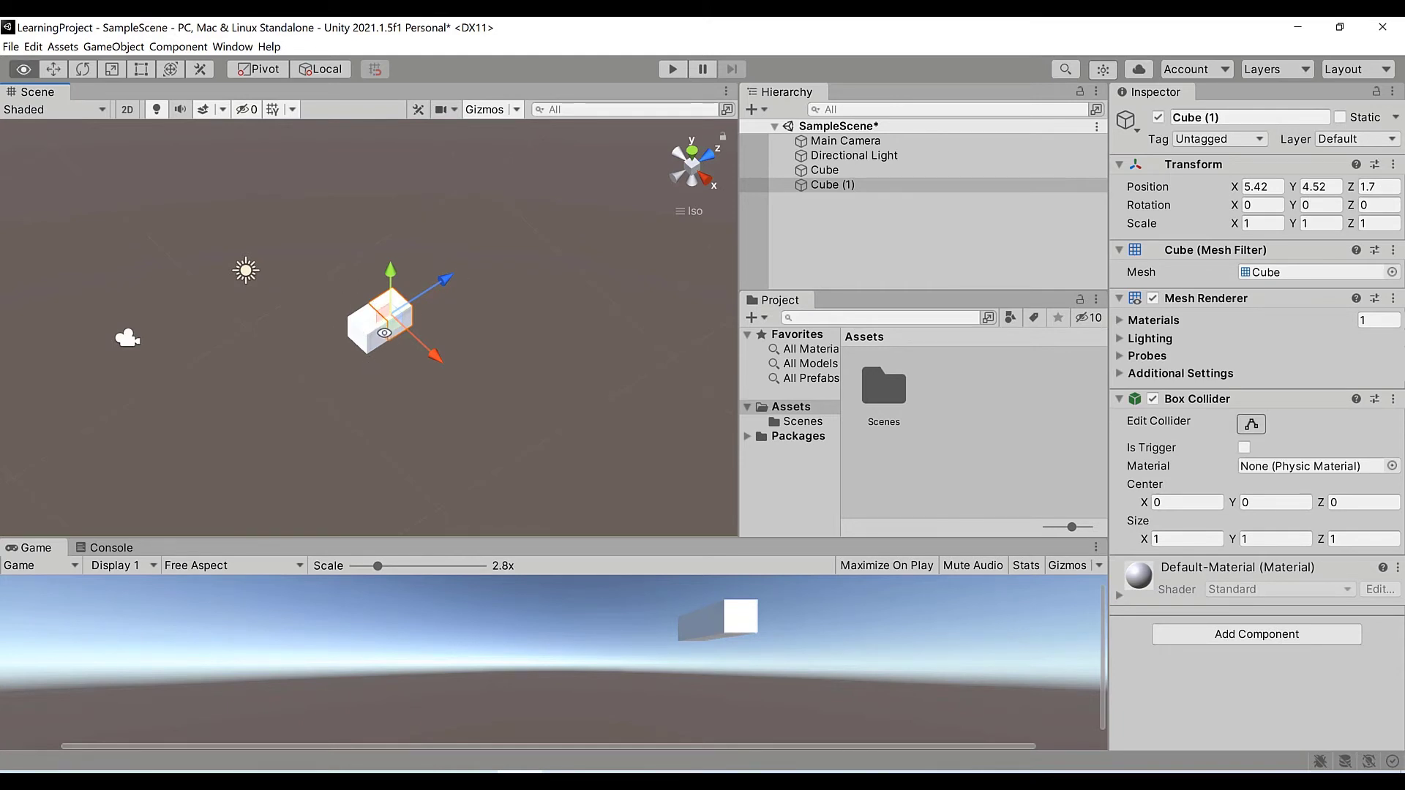
pyautogui.keyDown('alt'); pyautogui.moveTo(388, 334); pyautogui.dragTo(384, 329); pyautogui.keyUp('alt')
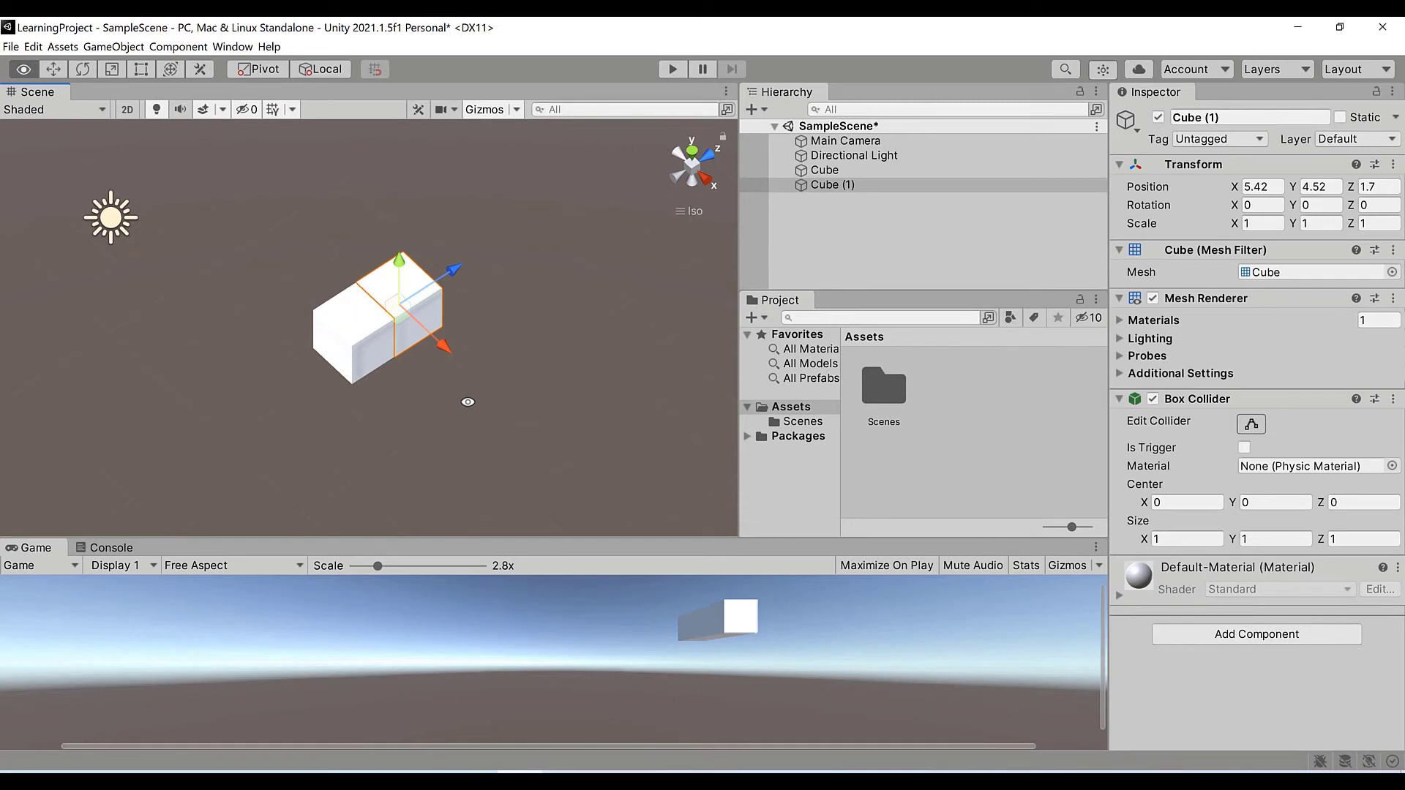
pyautogui.click(469, 407)
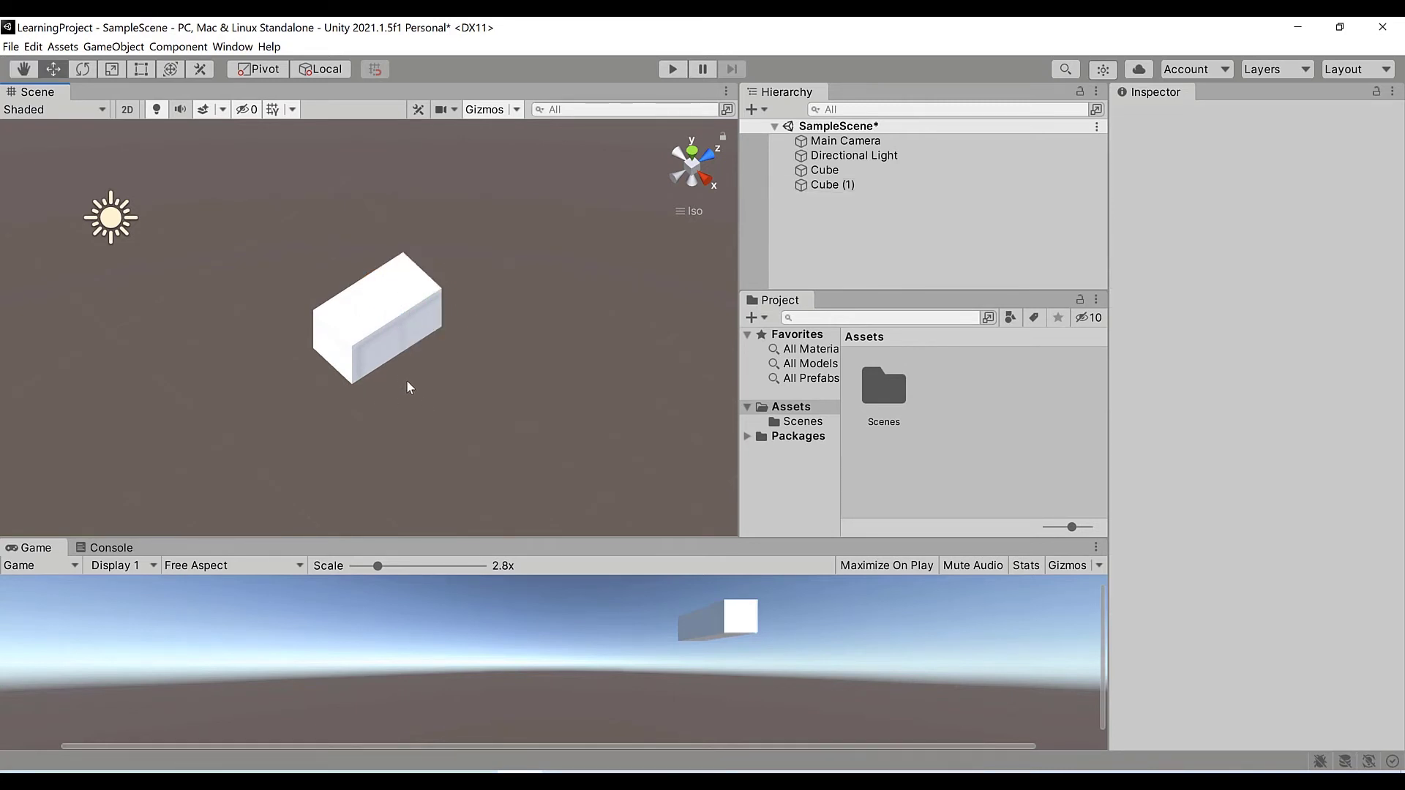
# Duplicate Cube (1) and move the copy along the Z axis to about 2.58, extending the row.
pyautogui.click(825, 185)
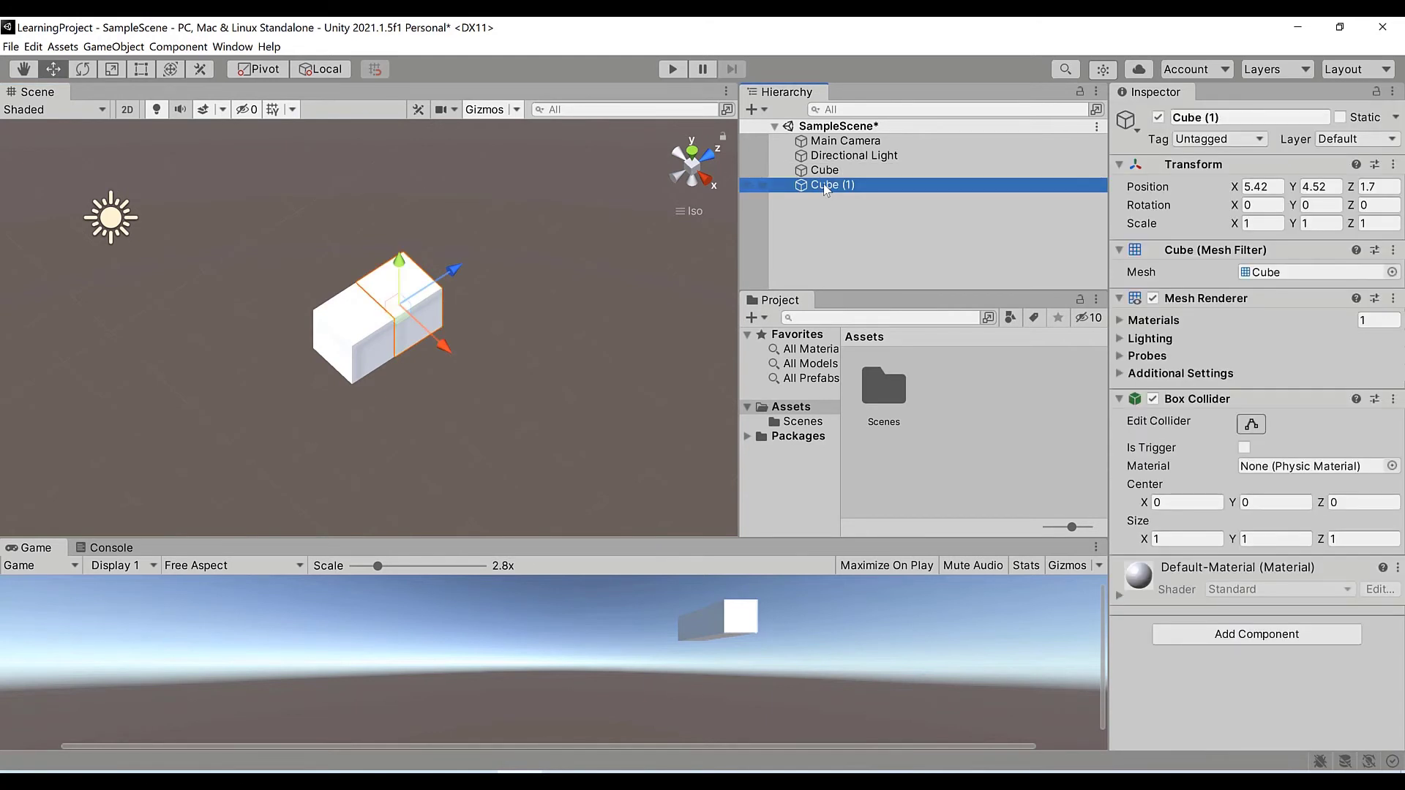
pyautogui.hotkey('ctrl', 'd')
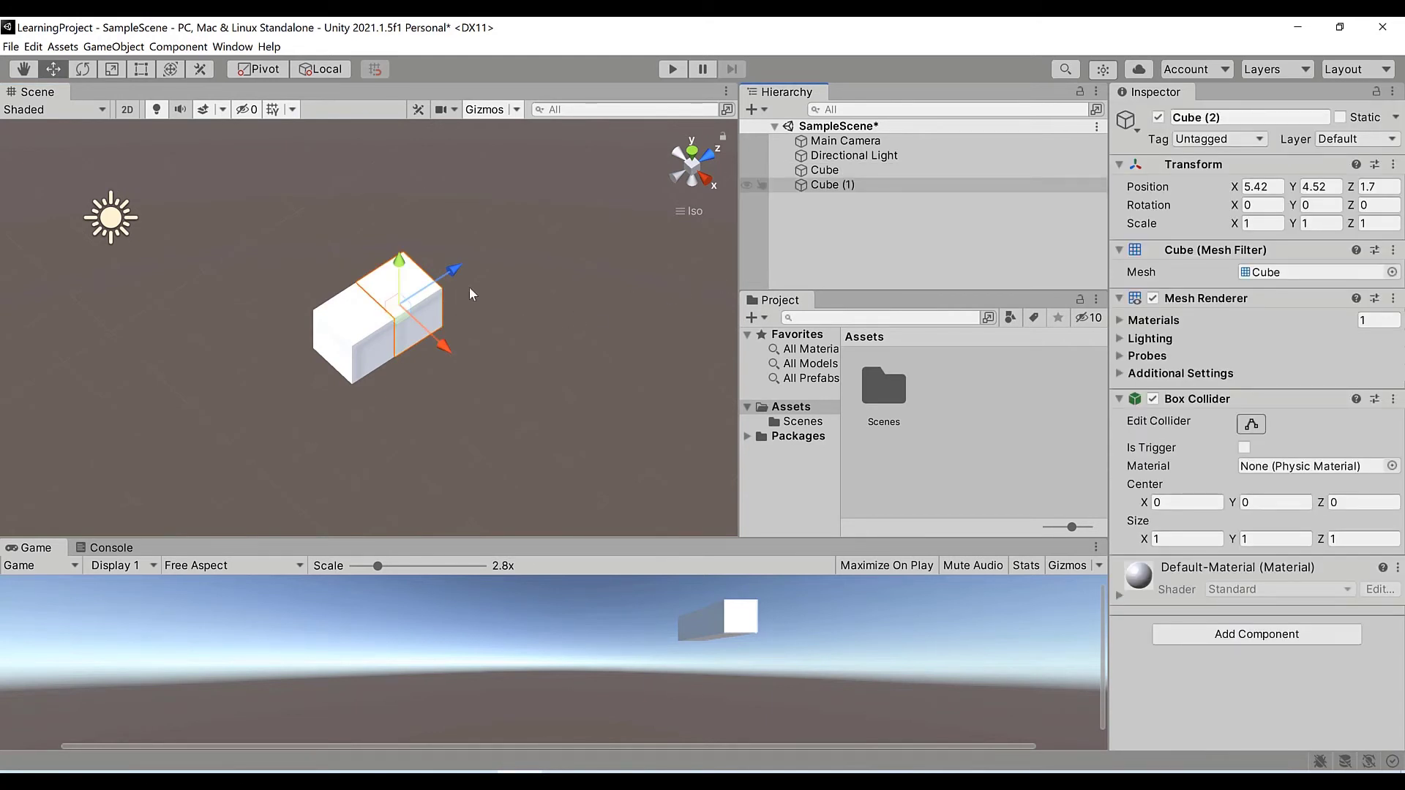
pyautogui.moveTo(455, 269); pyautogui.dragTo(502, 253)
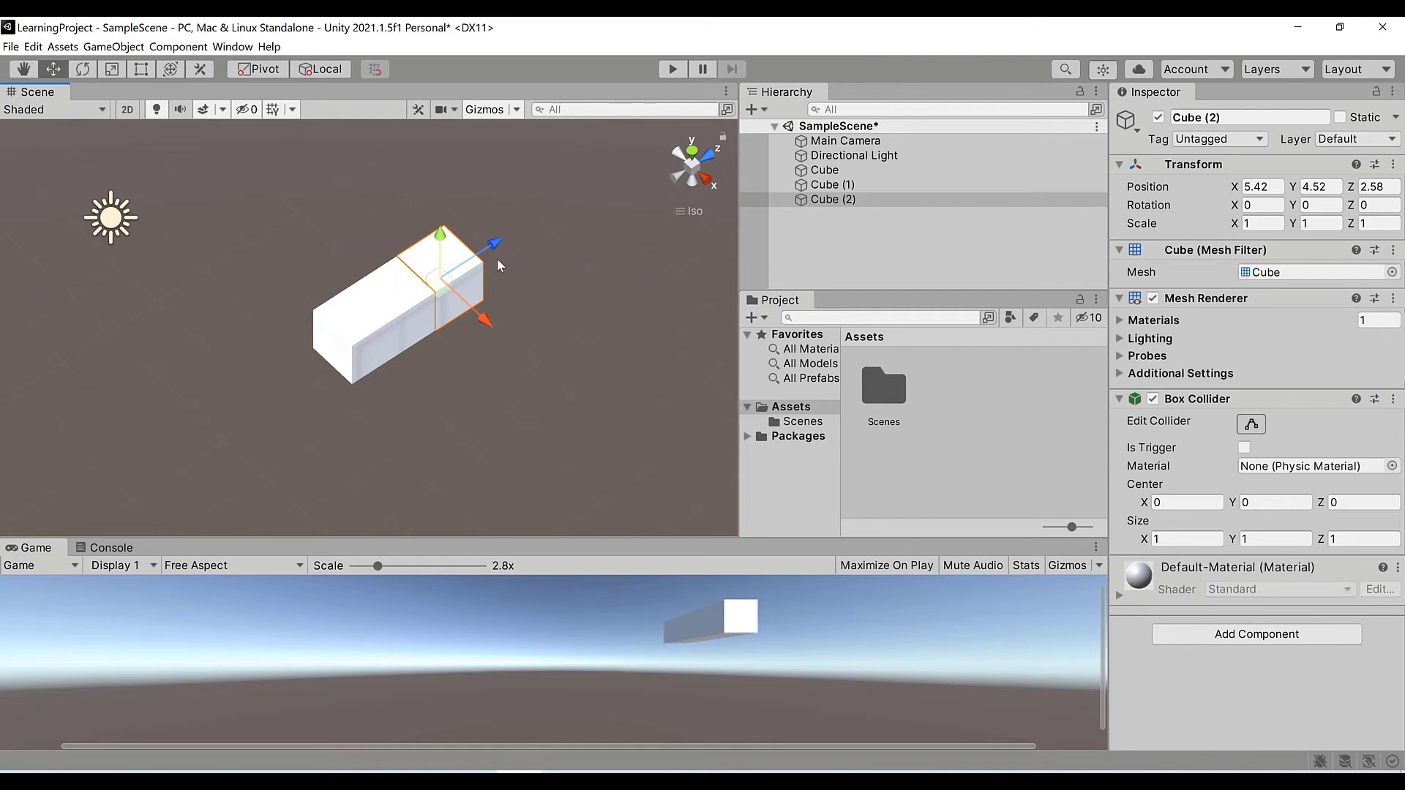
# Extend the row with two more duplicates of the end cube, moved along the Z axis to about 3.55 and 4.48.
pyautogui.hotkey('ctrl', 'd')
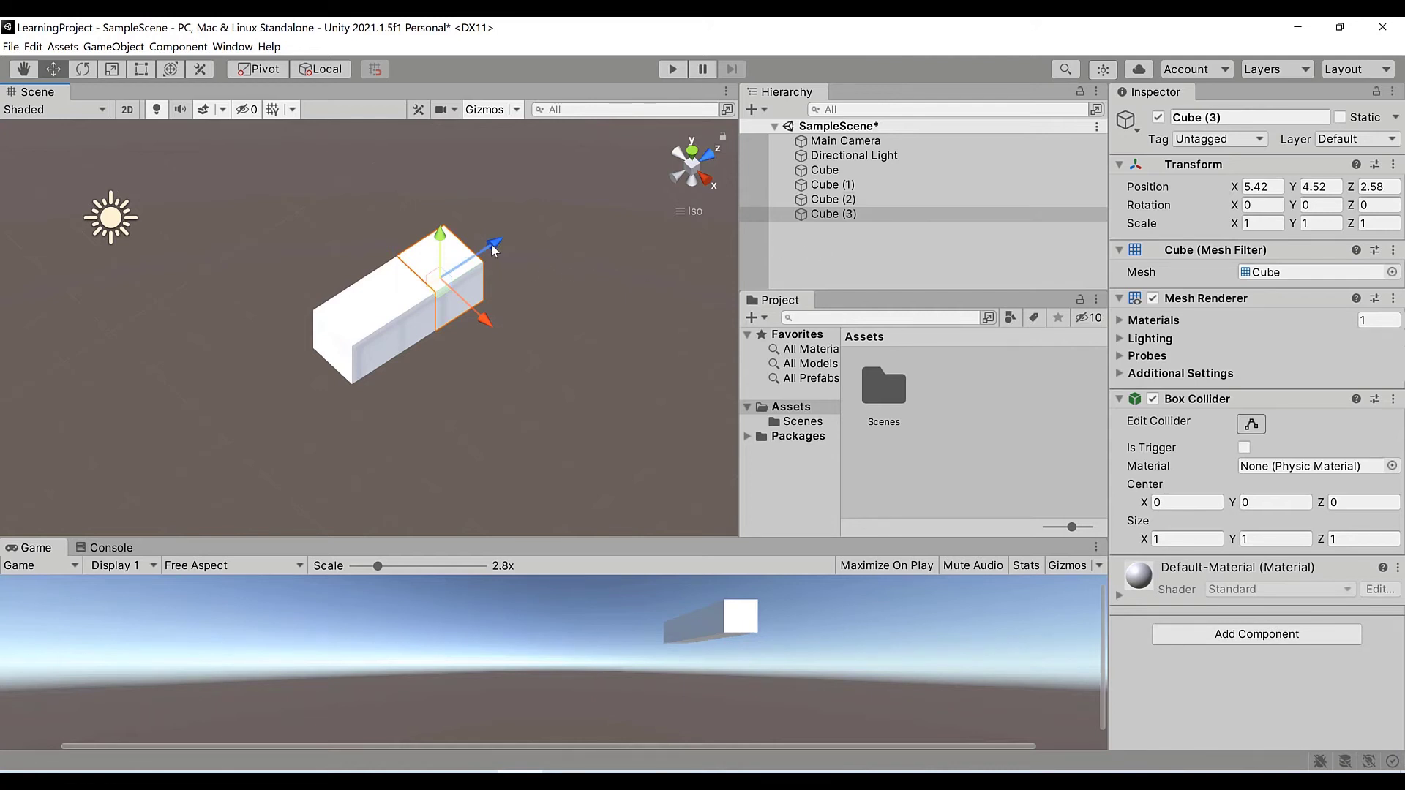
pyautogui.moveTo(492, 248); pyautogui.dragTo(541, 222)
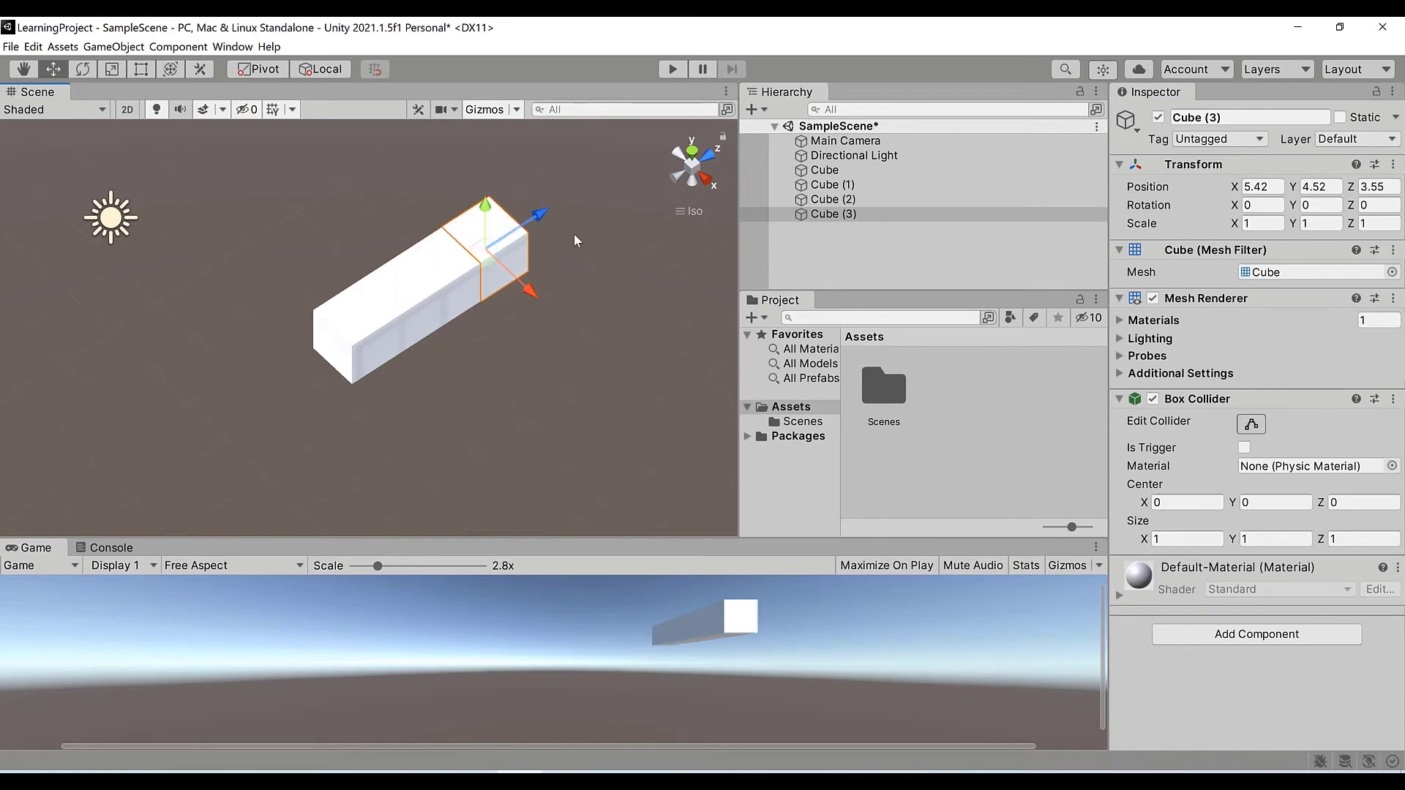
pyautogui.click(821, 215)
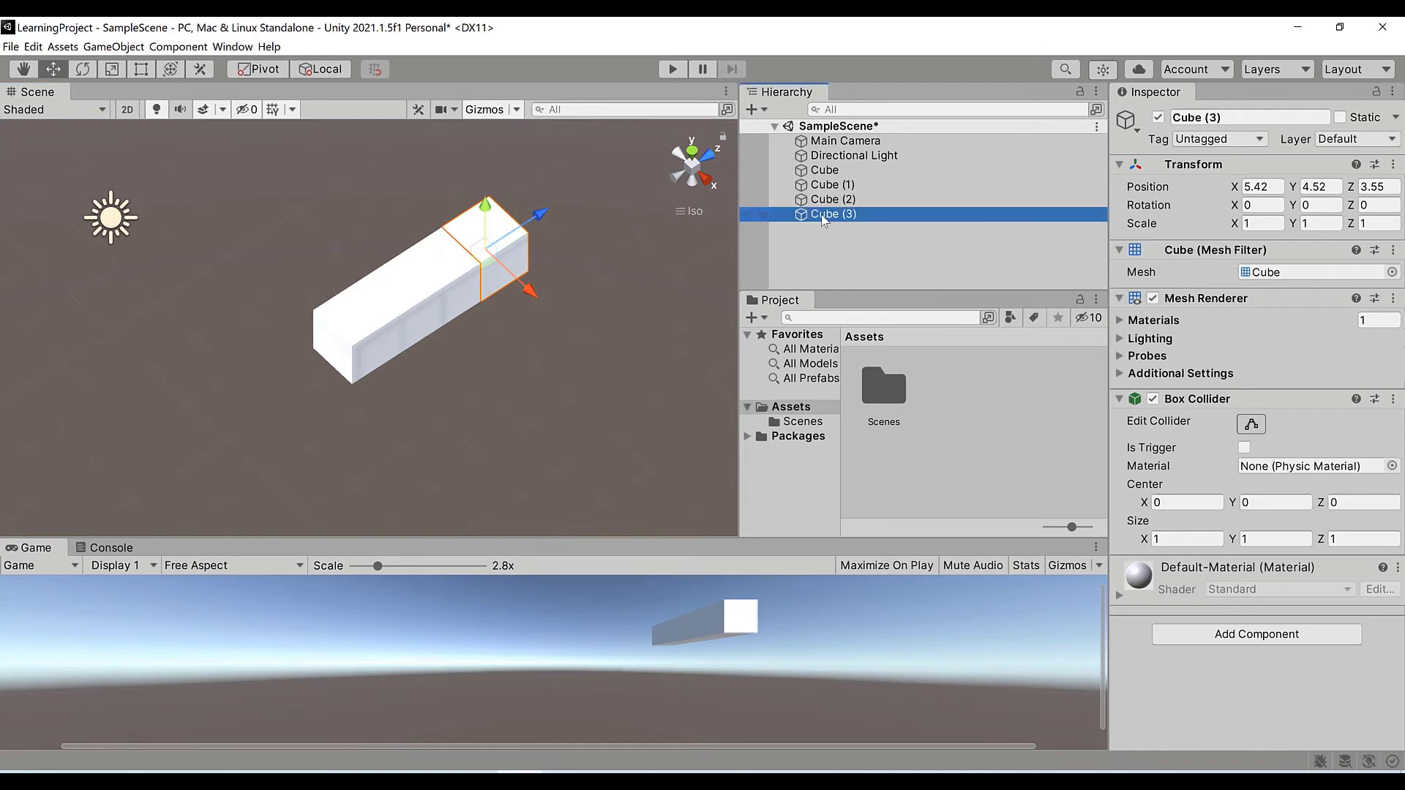
pyautogui.hotkey('ctrl', 'd')
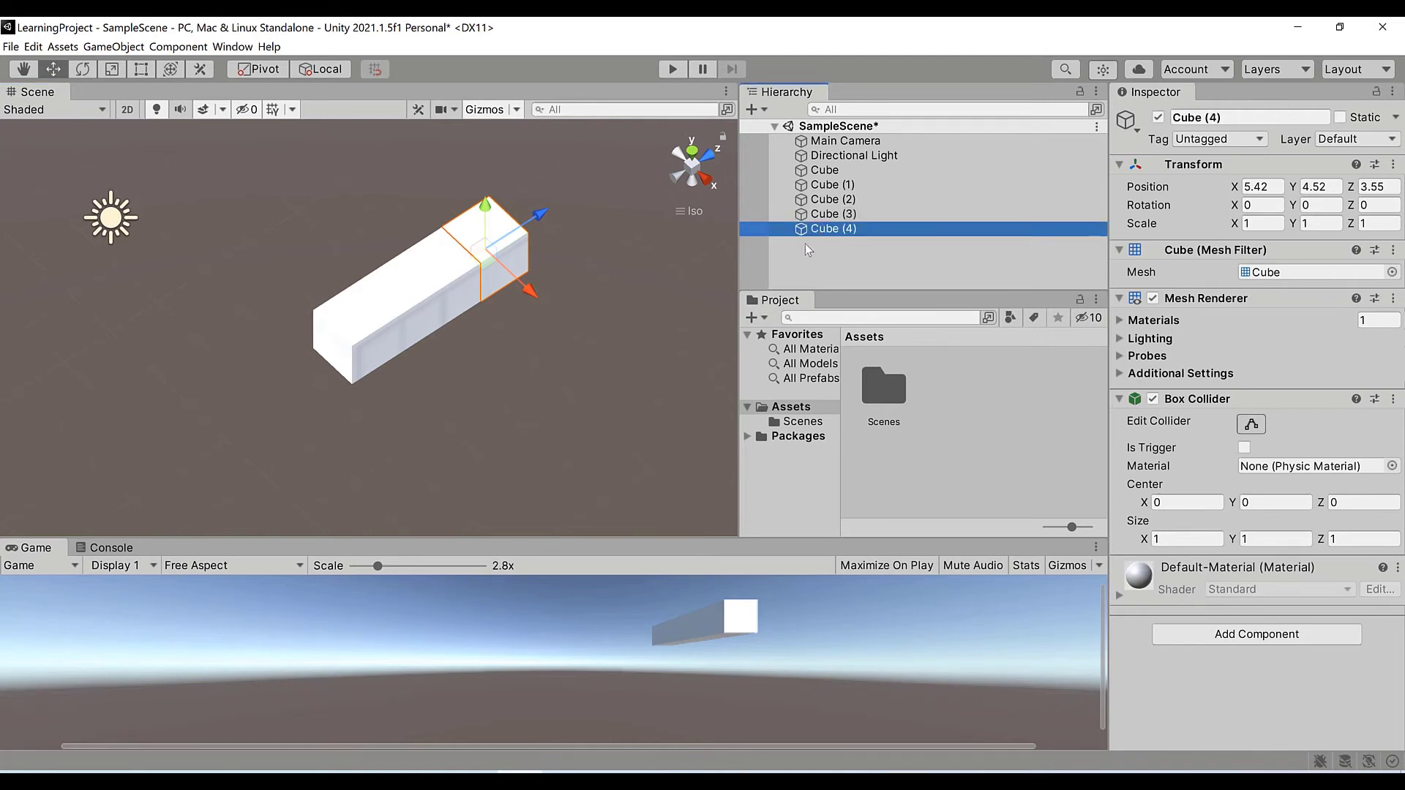
pyautogui.moveTo(543, 218); pyautogui.dragTo(592, 197)
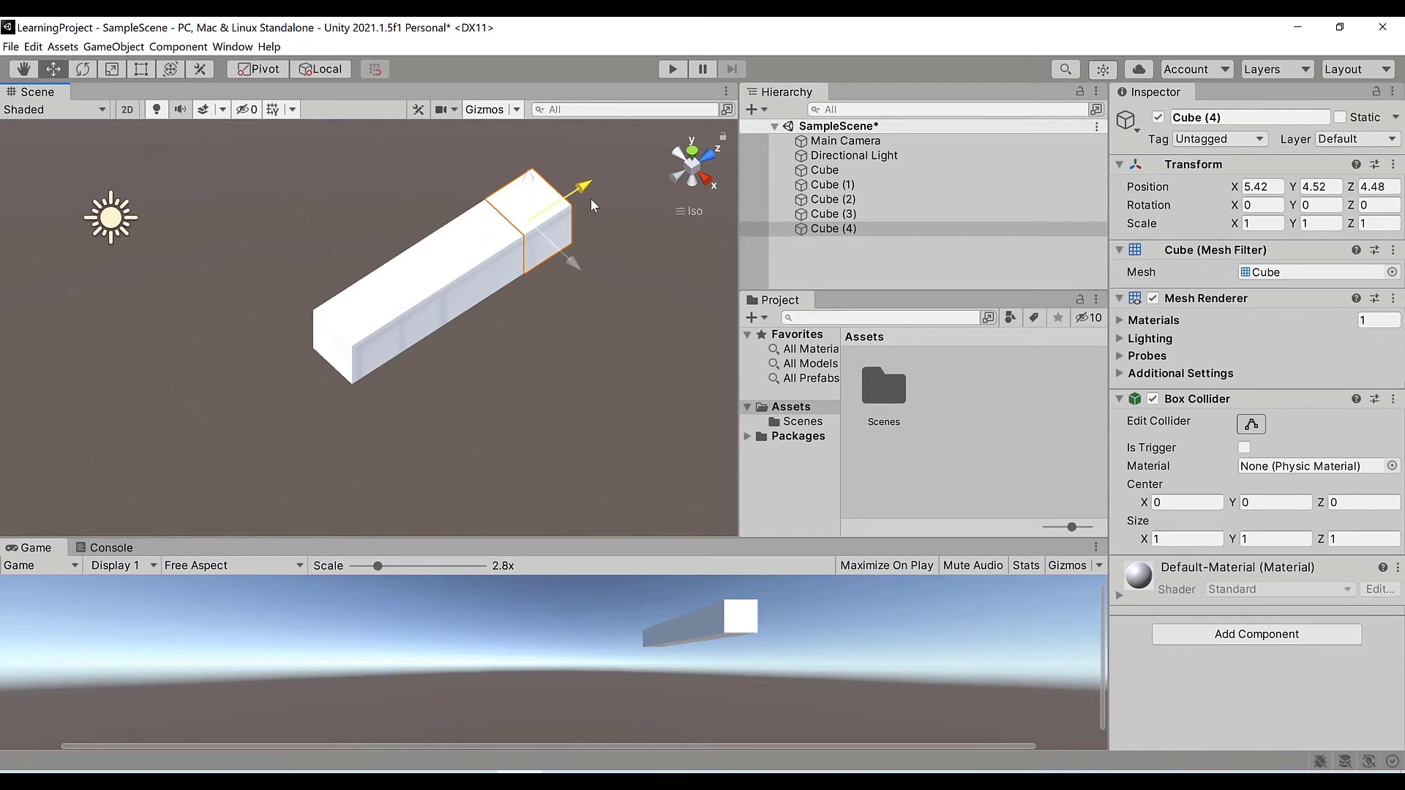
# Align the Main Camera with a Scene view that faces the long side of the cube row.
pyautogui.scroll(-1, 510, 302)
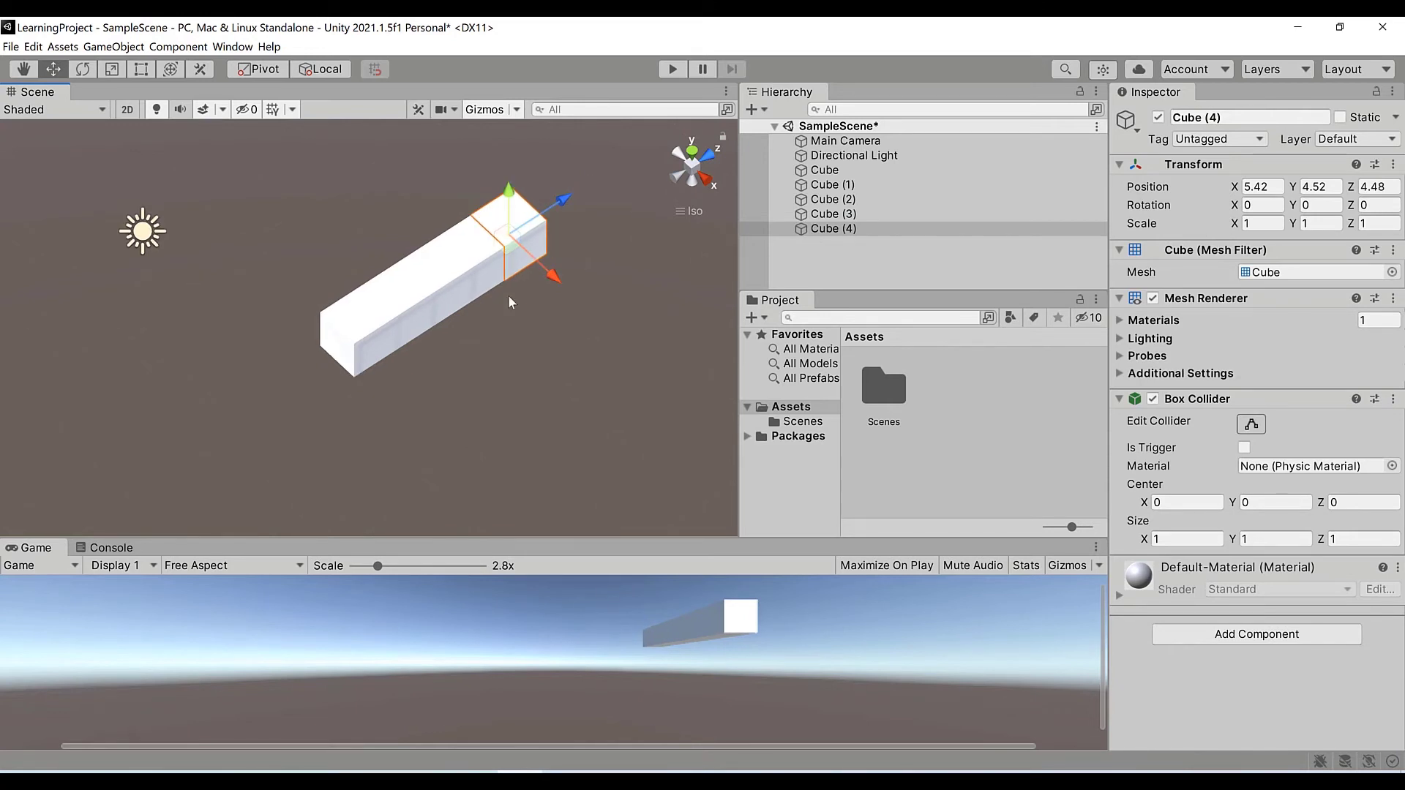
pyautogui.scroll(-2, 512, 314)
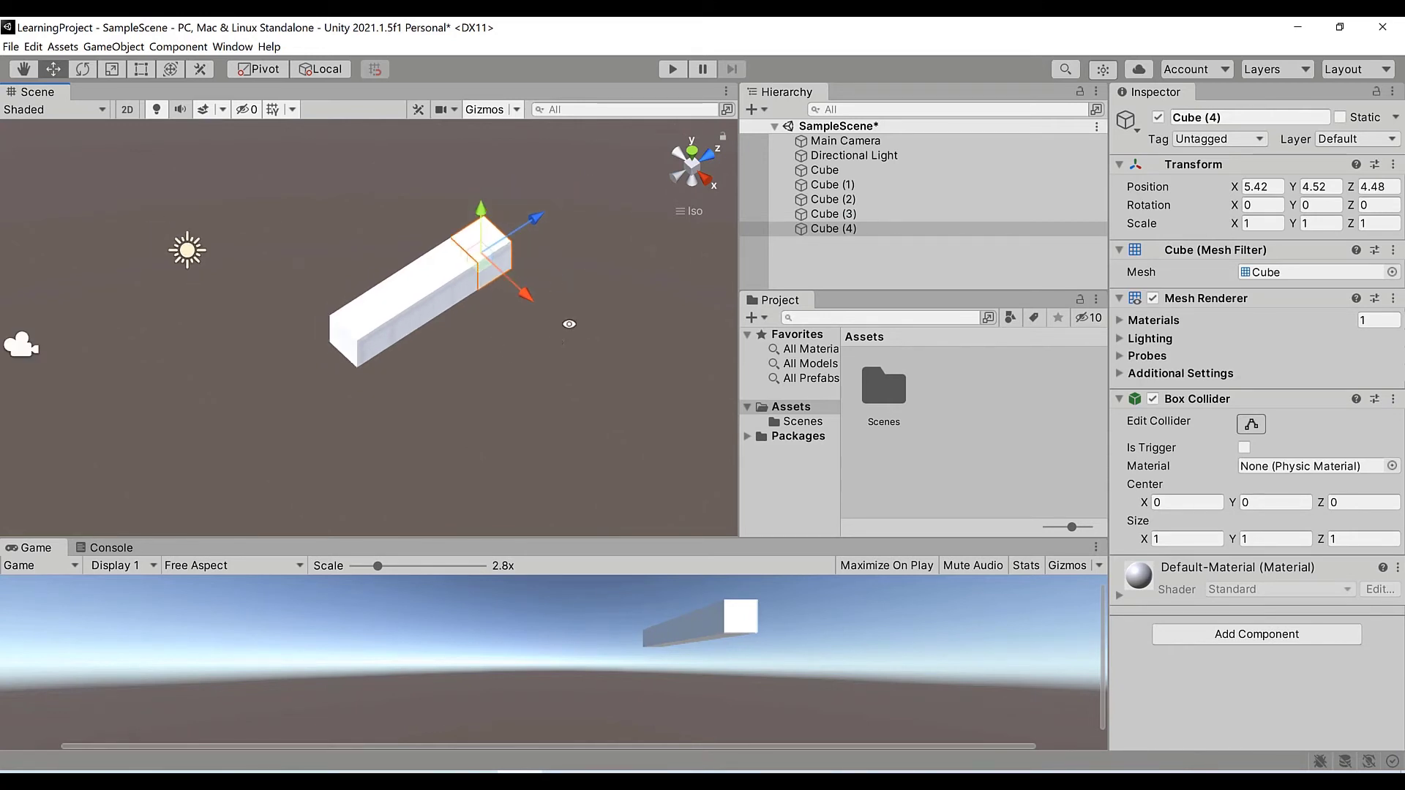
pyautogui.keyDown('alt'); pyautogui.moveTo(466, 332); pyautogui.dragTo(369, 43); pyautogui.keyUp('alt')
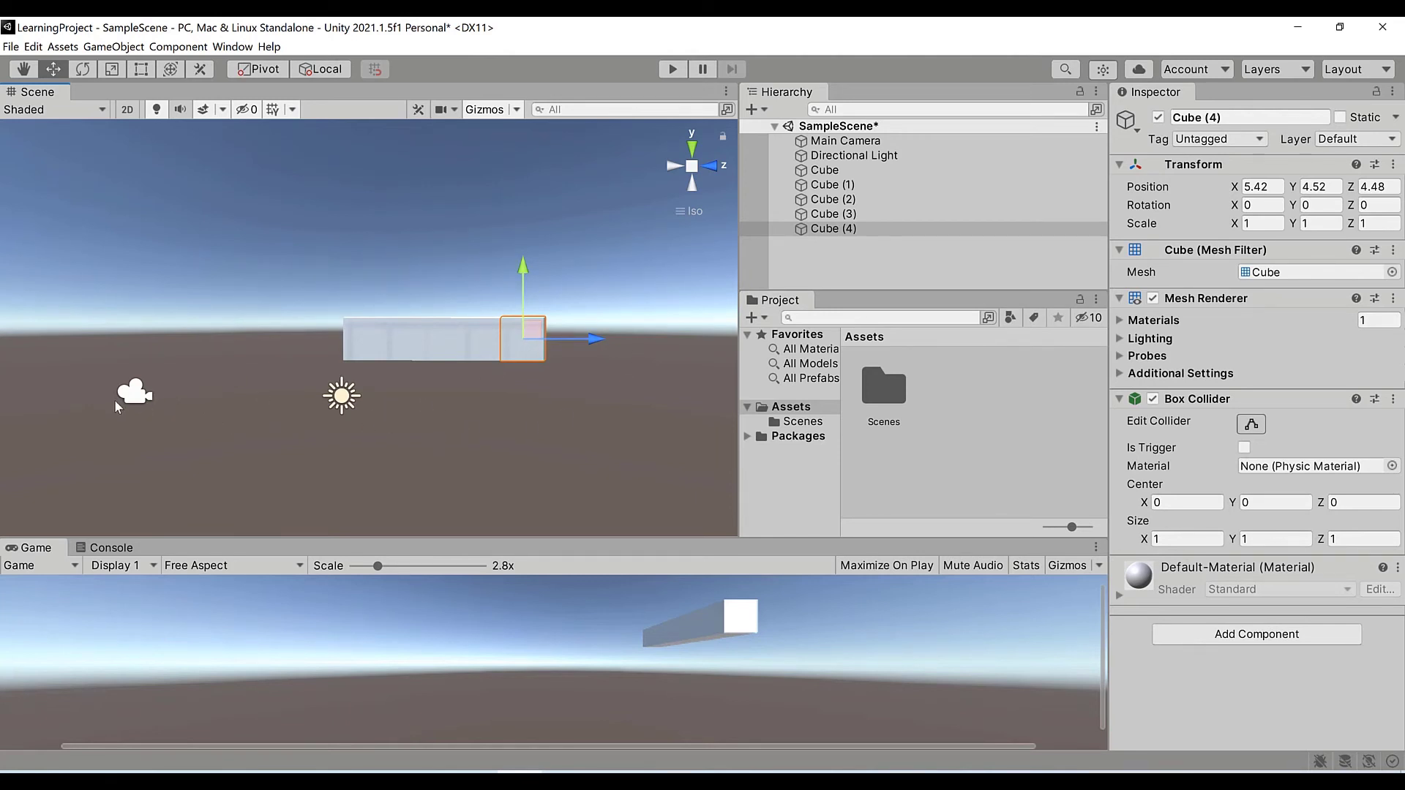
pyautogui.click(847, 142)
pyautogui.rightClick(849, 144)
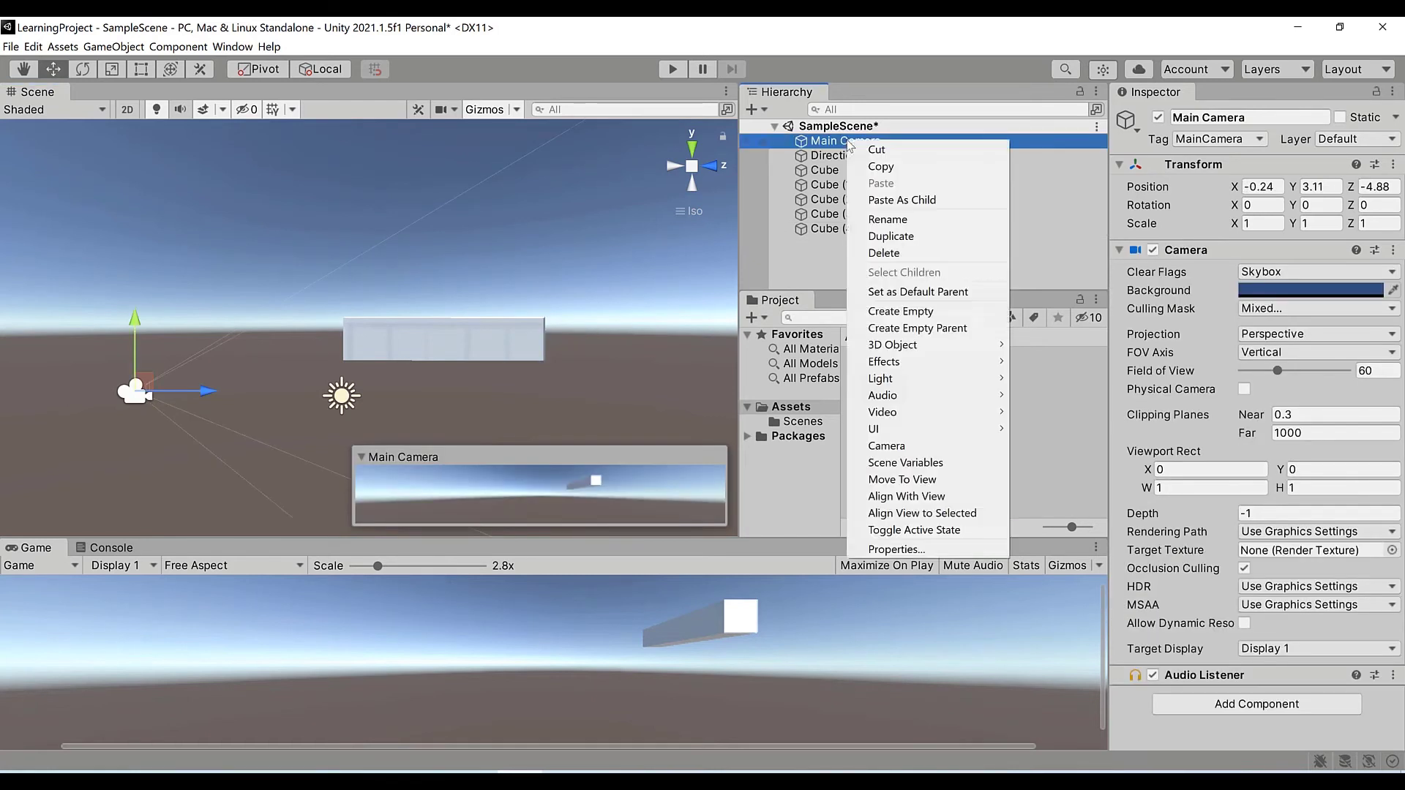
pyautogui.click(919, 502)
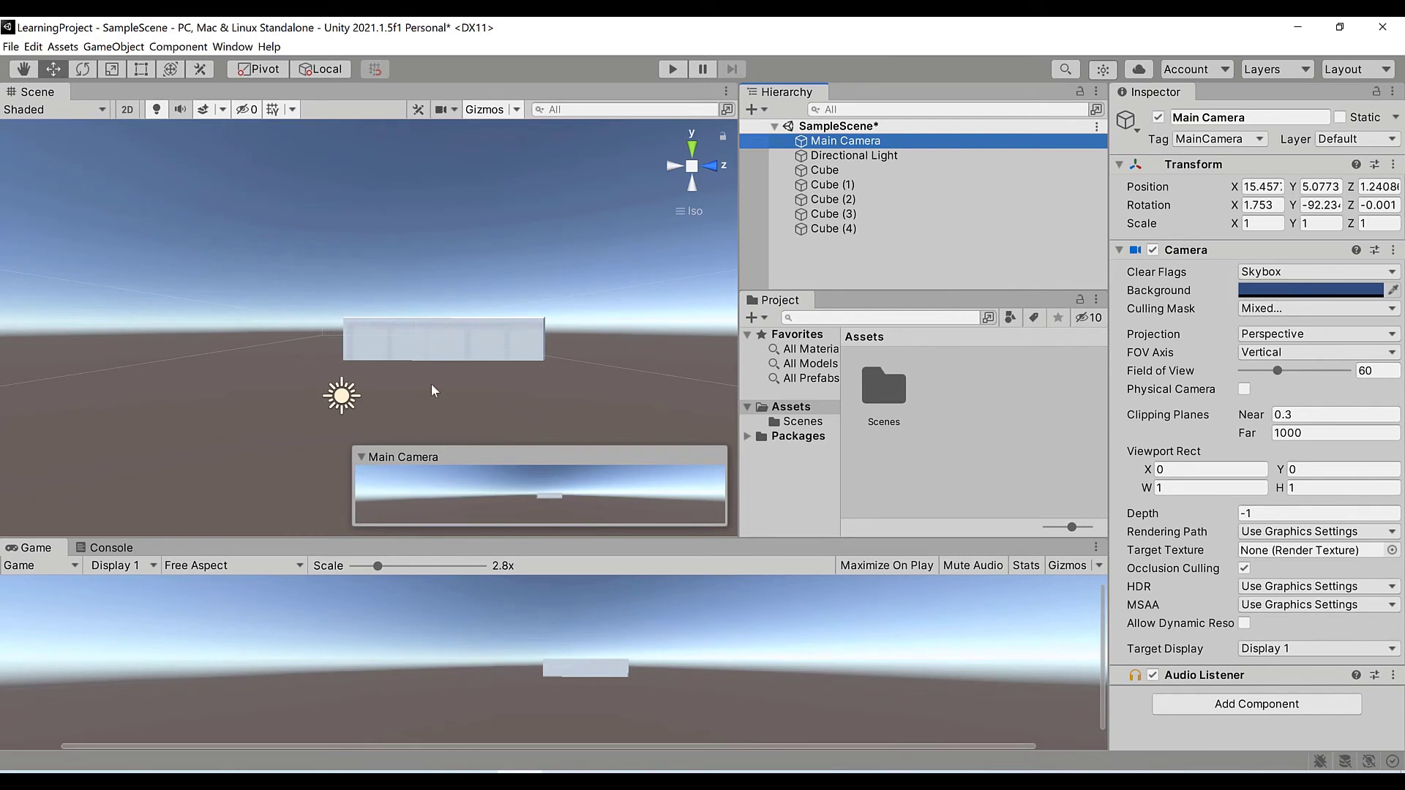
# Move the Main Camera closer to the cube row and slightly above it, to about X 11.68, Y 5.35, Z 1.09.
pyautogui.scroll(-5, 431, 383)
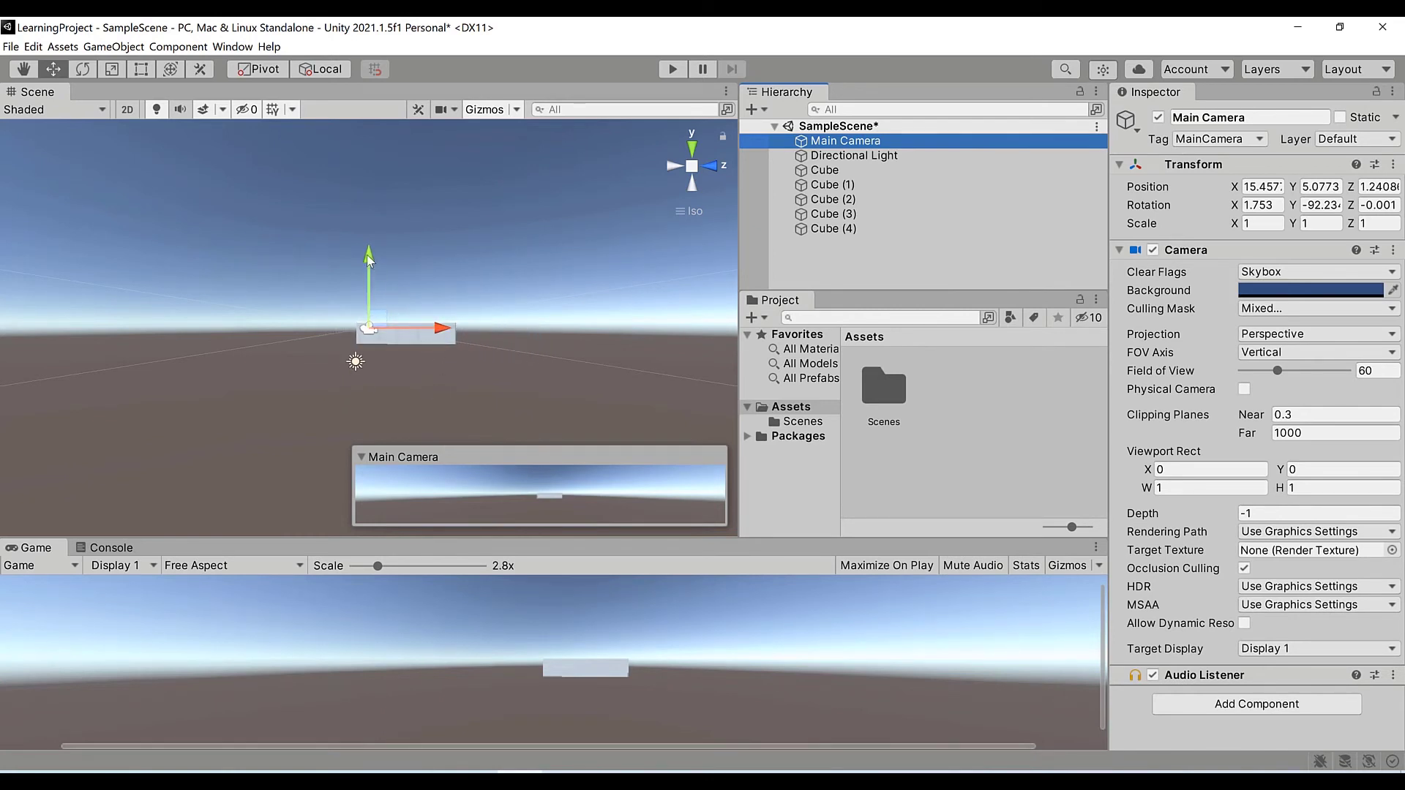
pyautogui.moveTo(367, 256)
pyautogui.mouseDown()
pyautogui.moveTo(366, 284)
pyautogui.moveTo(371, 259)
pyautogui.moveTo(372, 271)
pyautogui.mouseUp()
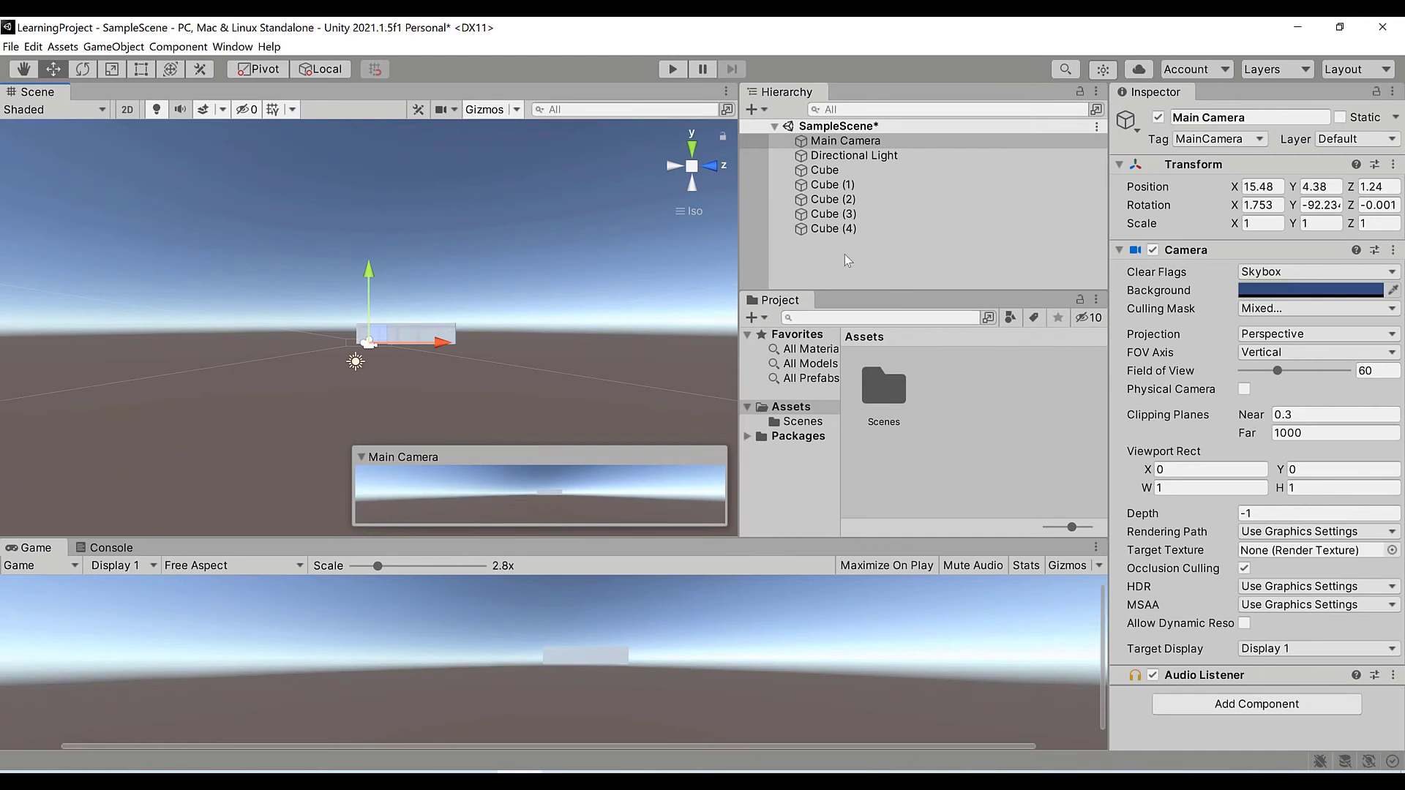
pyautogui.click(718, 168)
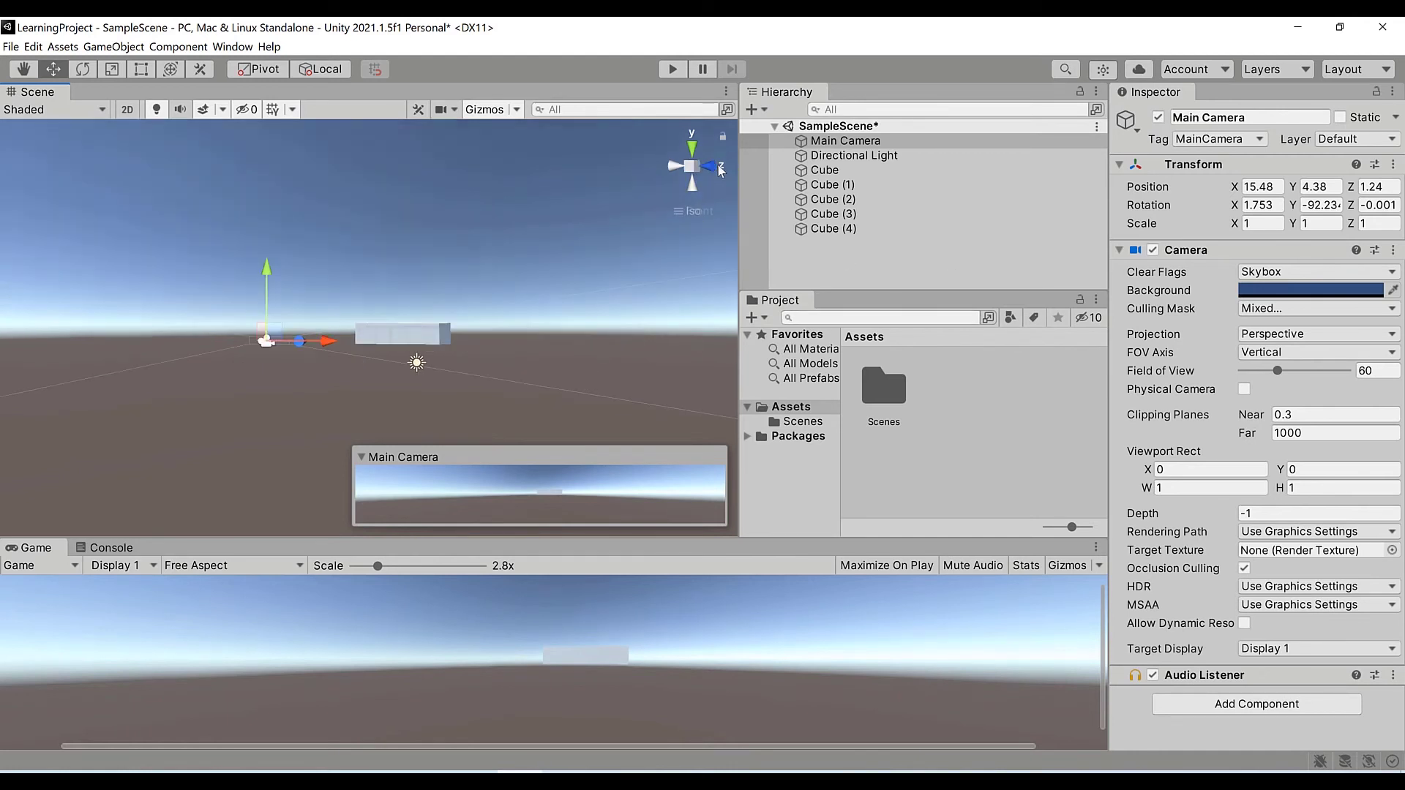
pyautogui.moveTo(235, 337); pyautogui.dragTo(354, 335)
pyautogui.moveTo(272, 266); pyautogui.dragTo(273, 244)
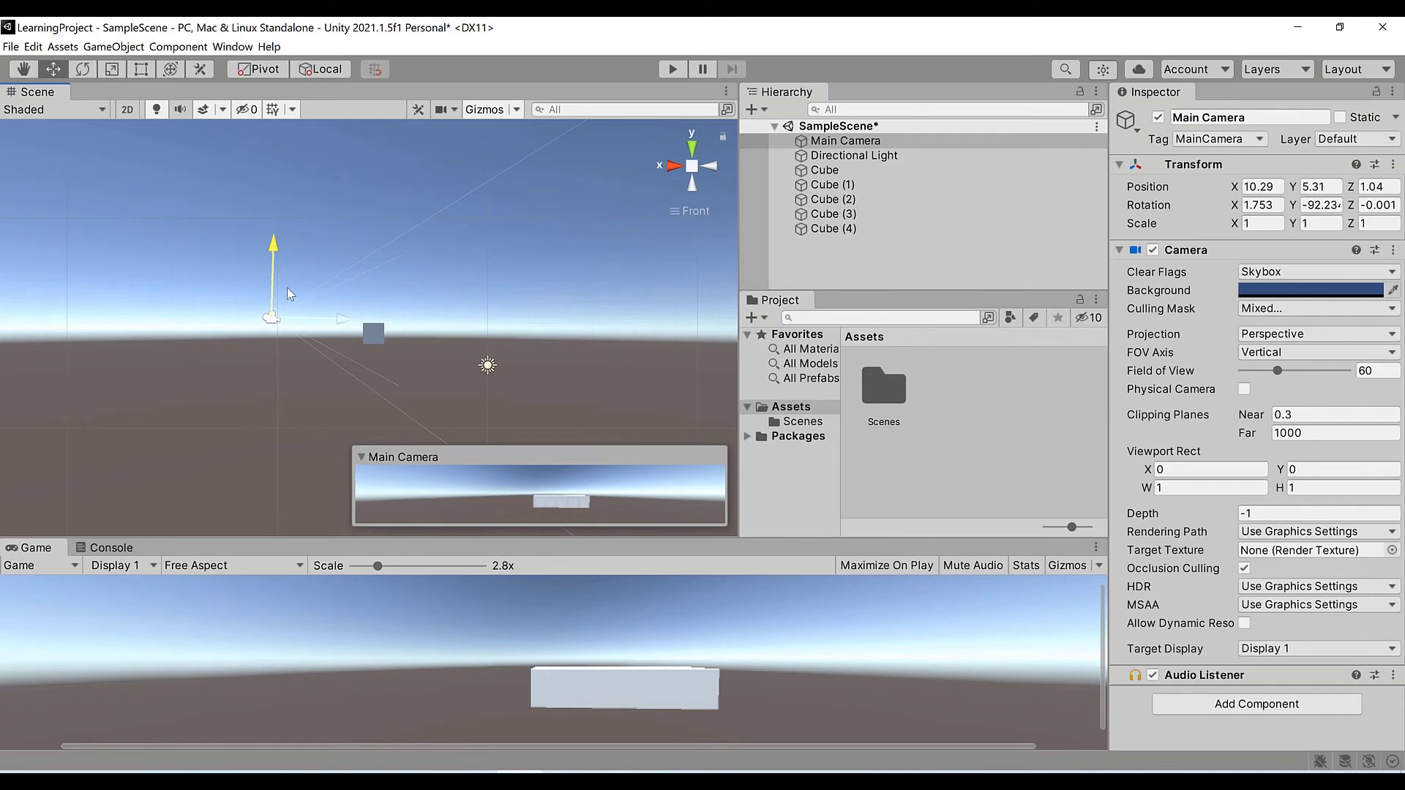
pyautogui.moveTo(334, 319); pyautogui.dragTo(312, 322)
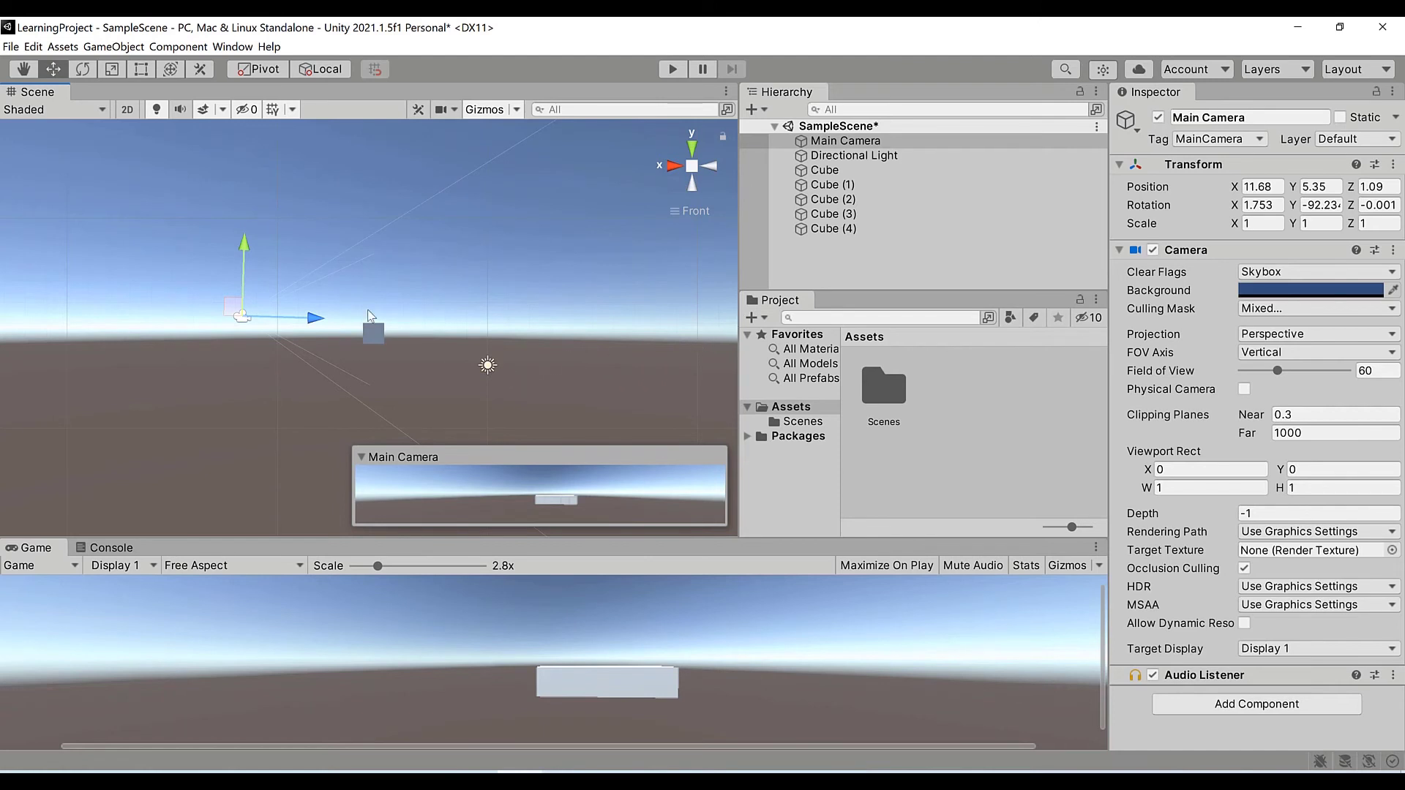
pyautogui.click(346, 356)
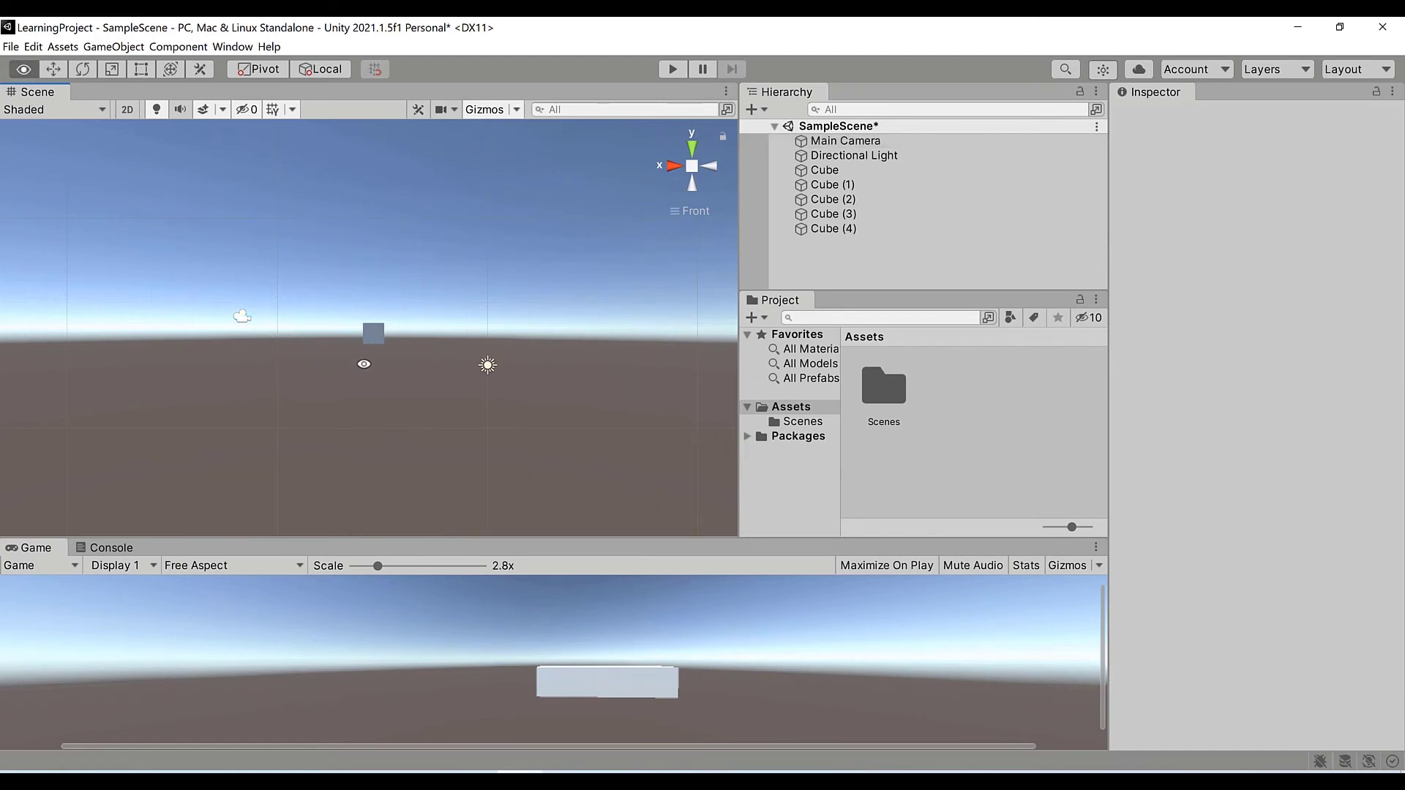
# Start a second row by raising a duplicate of Cube (4) to about Y 5.49 and moving a copy of it to about Z 3.51.
pyautogui.keyDown('alt'); pyautogui.moveTo(364, 364); pyautogui.dragTo(445, 459); pyautogui.keyUp('alt')
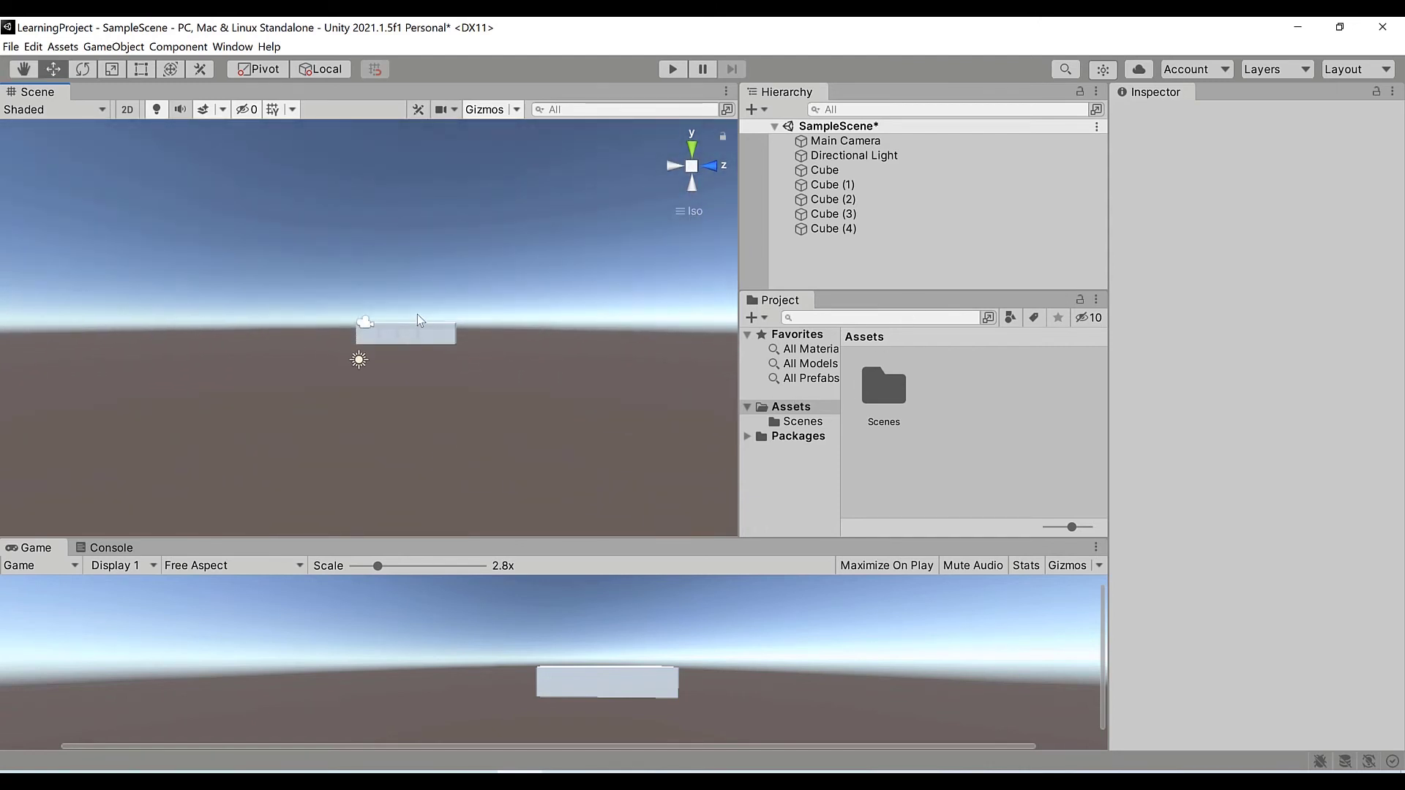
pyautogui.scroll(5, 417, 314)
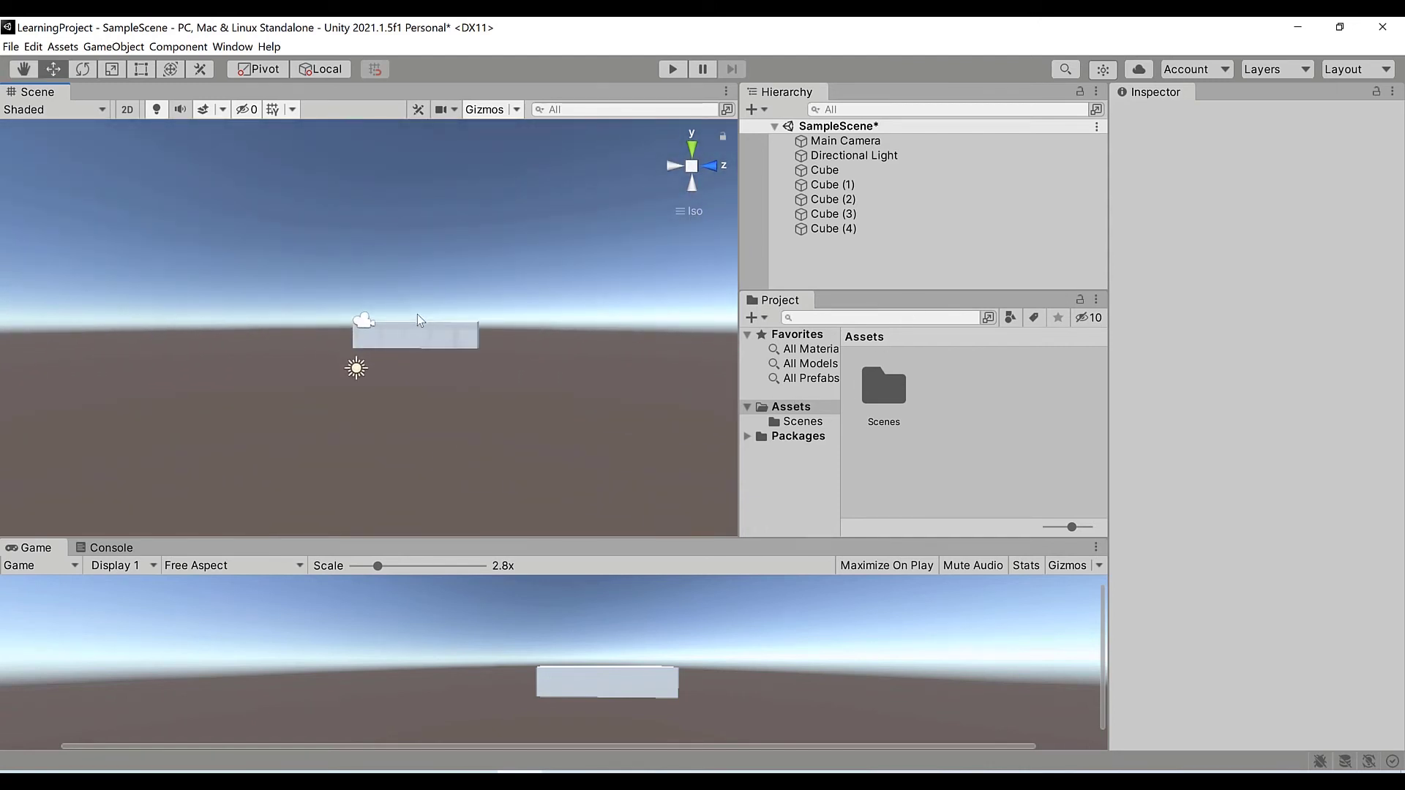
pyautogui.scroll(1, 552, 336)
pyautogui.click(551, 342)
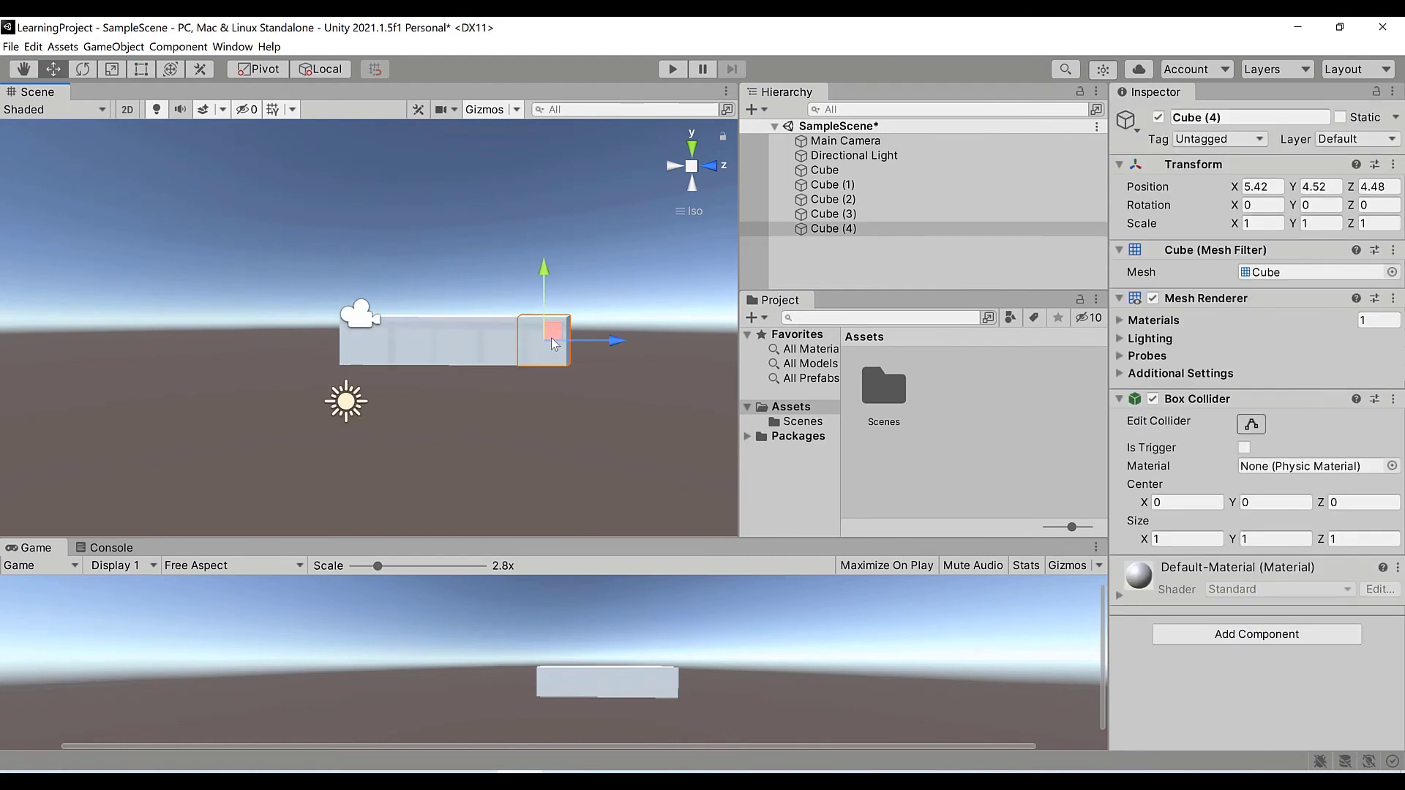
pyautogui.hotkey('ctrl', 'd')
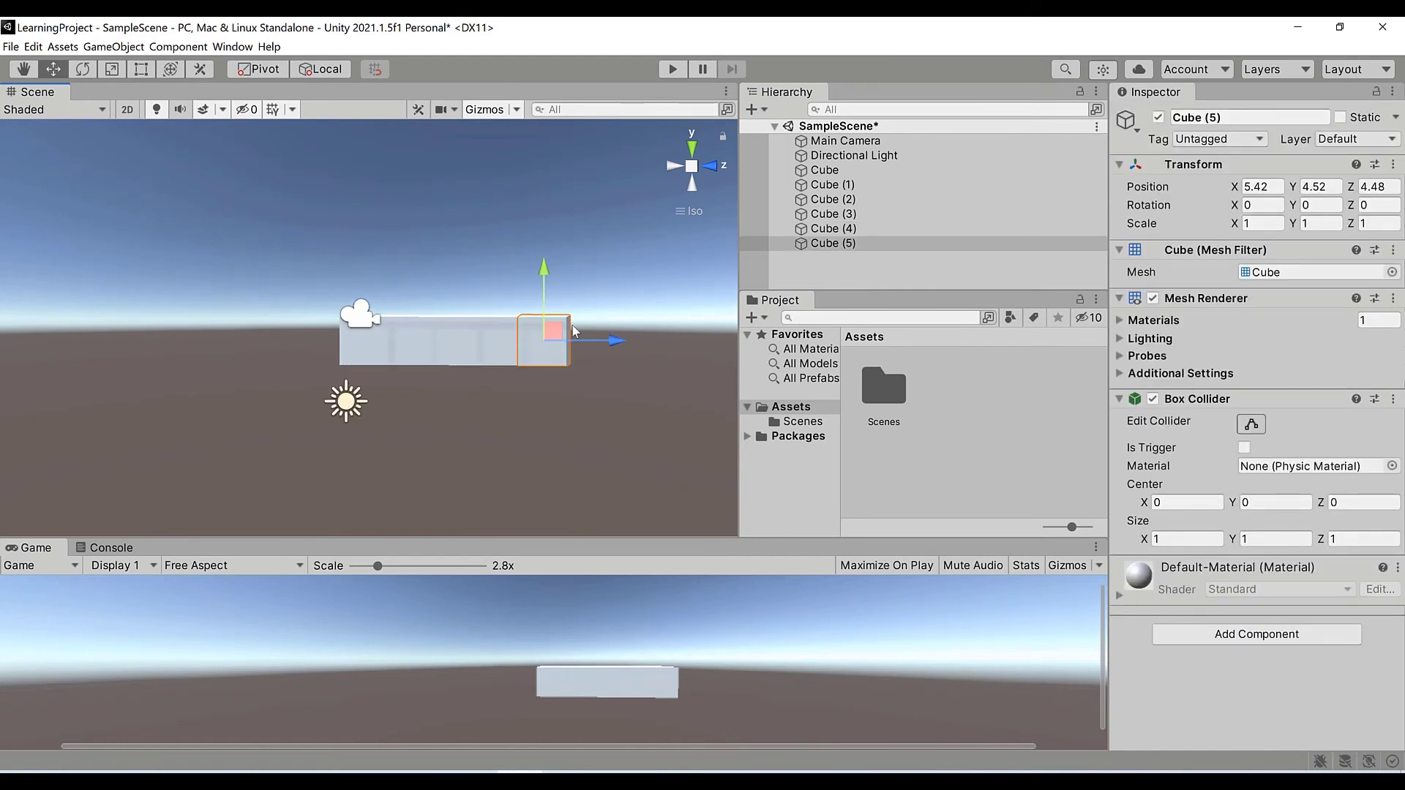
pyautogui.moveTo(542, 272); pyautogui.dragTo(559, 225)
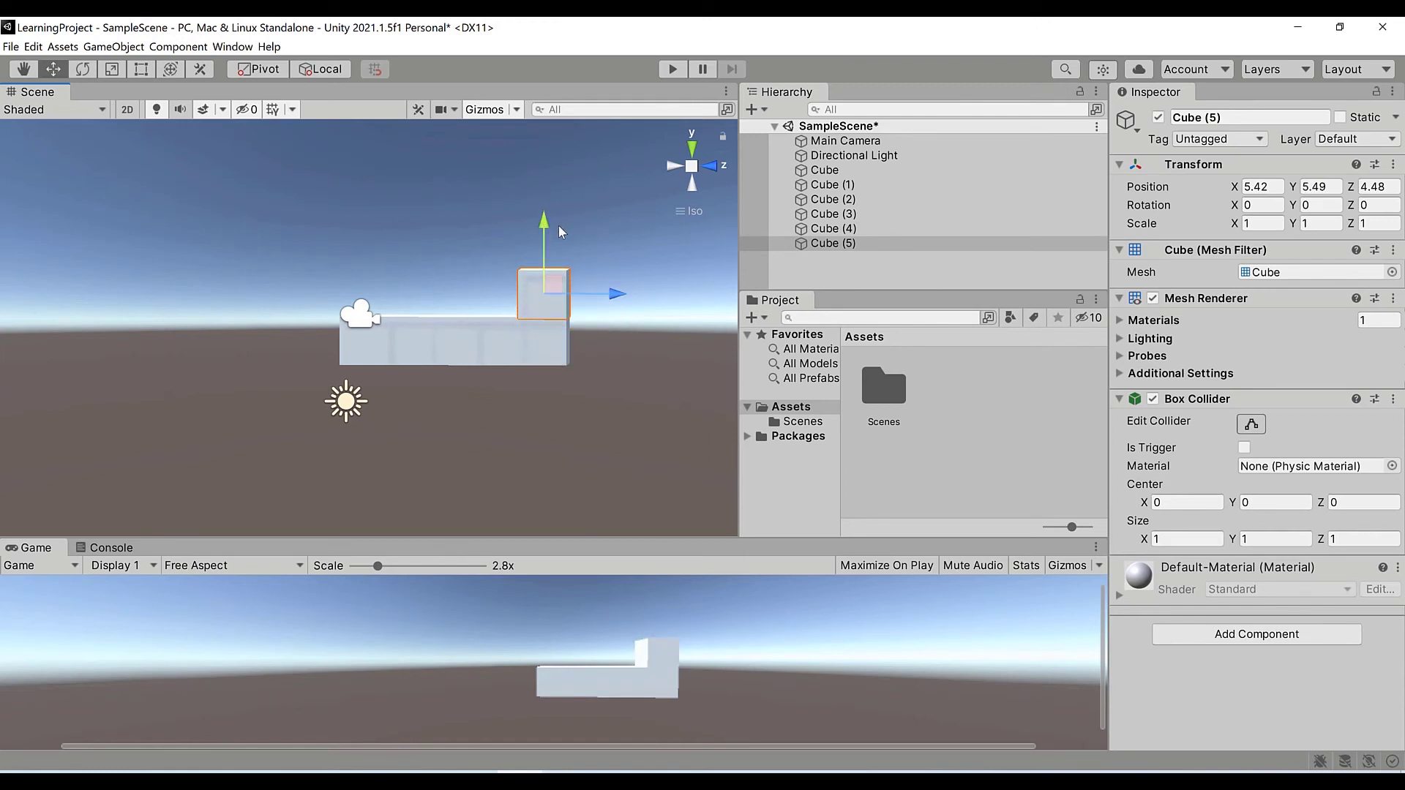
pyautogui.hotkey('ctrl', 'd')
pyautogui.moveTo(613, 292); pyautogui.dragTo(569, 288)
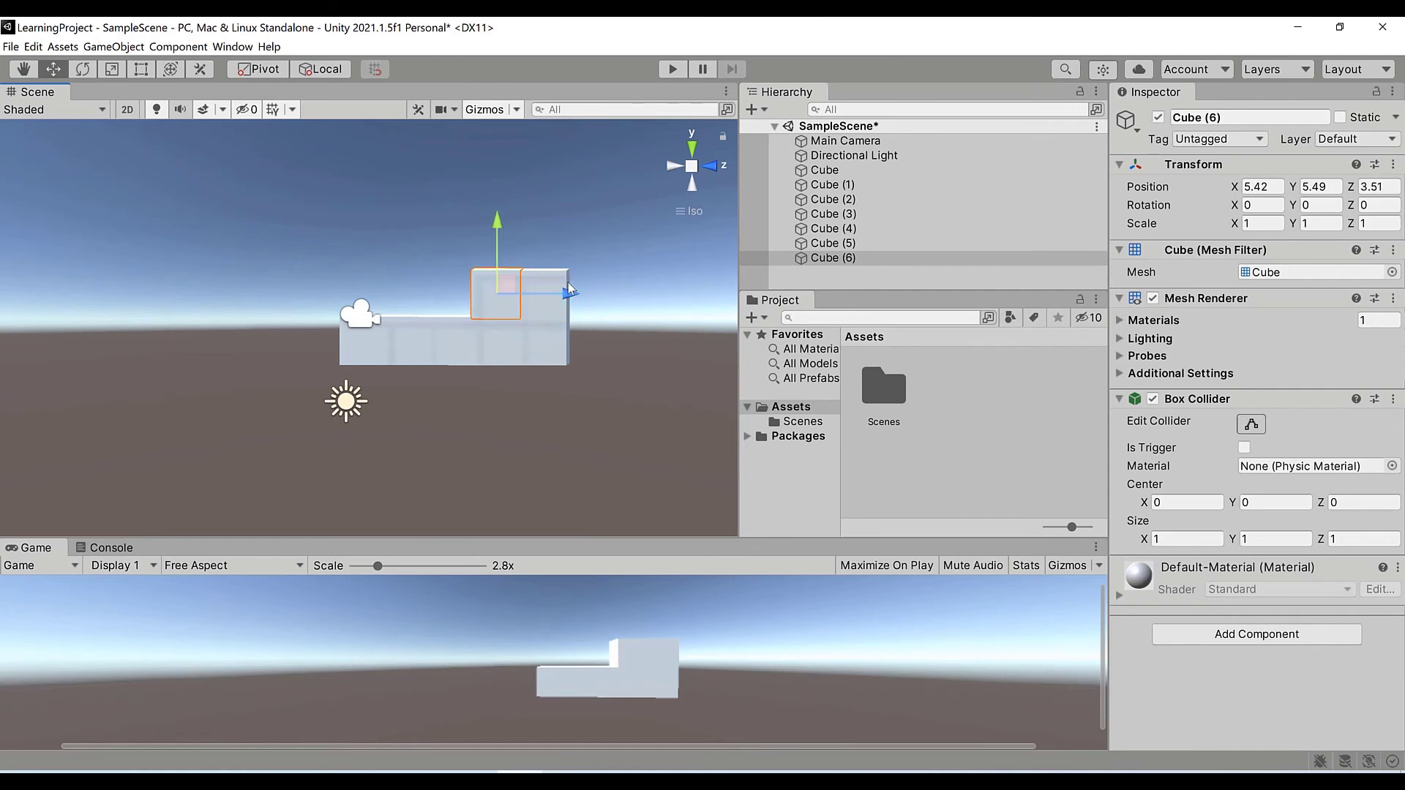
# Duplicate Cube (5) and Cube (6) together and move the pair along the Z axis beside the originals, its outer cube at about Z 1.63.
pyautogui.click(822, 276)
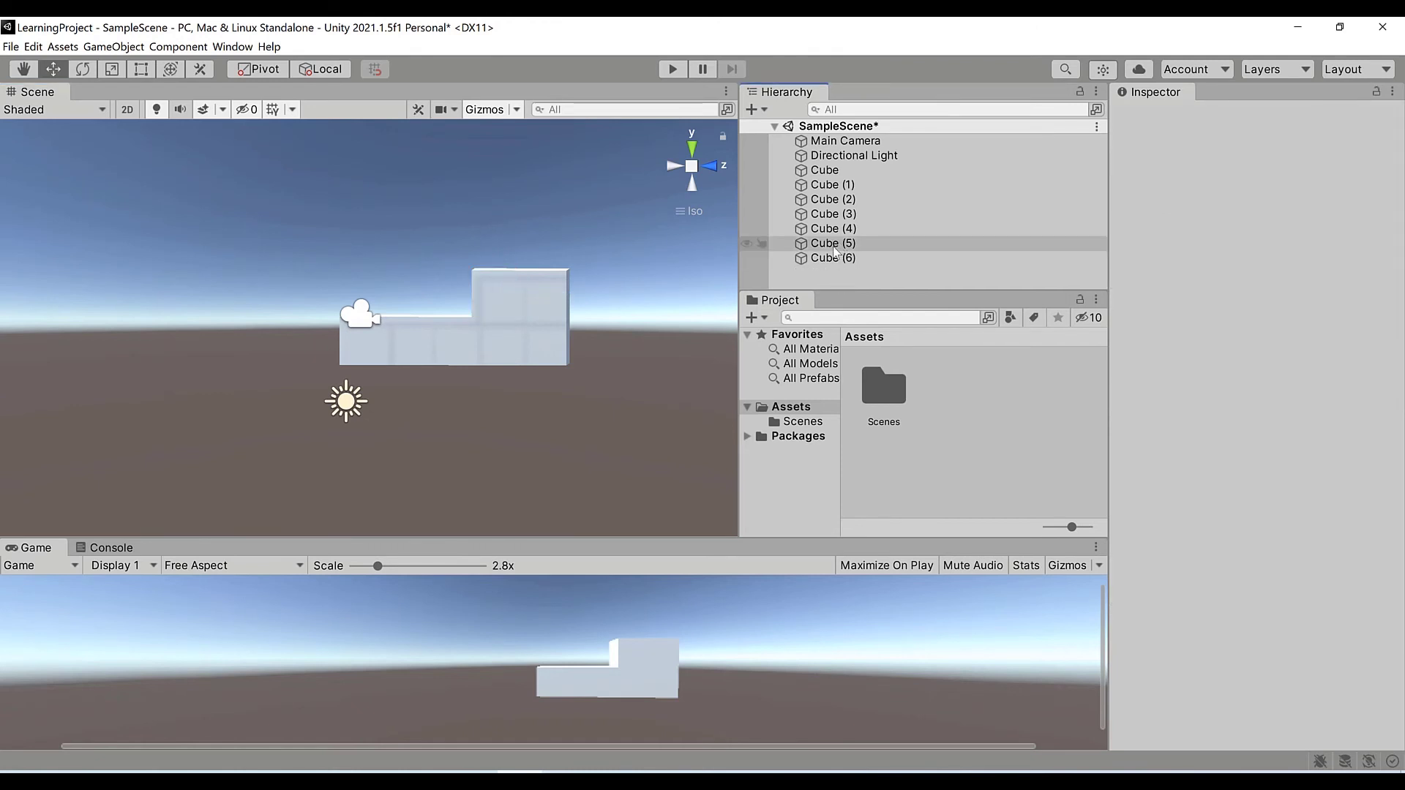
pyautogui.click(834, 261)
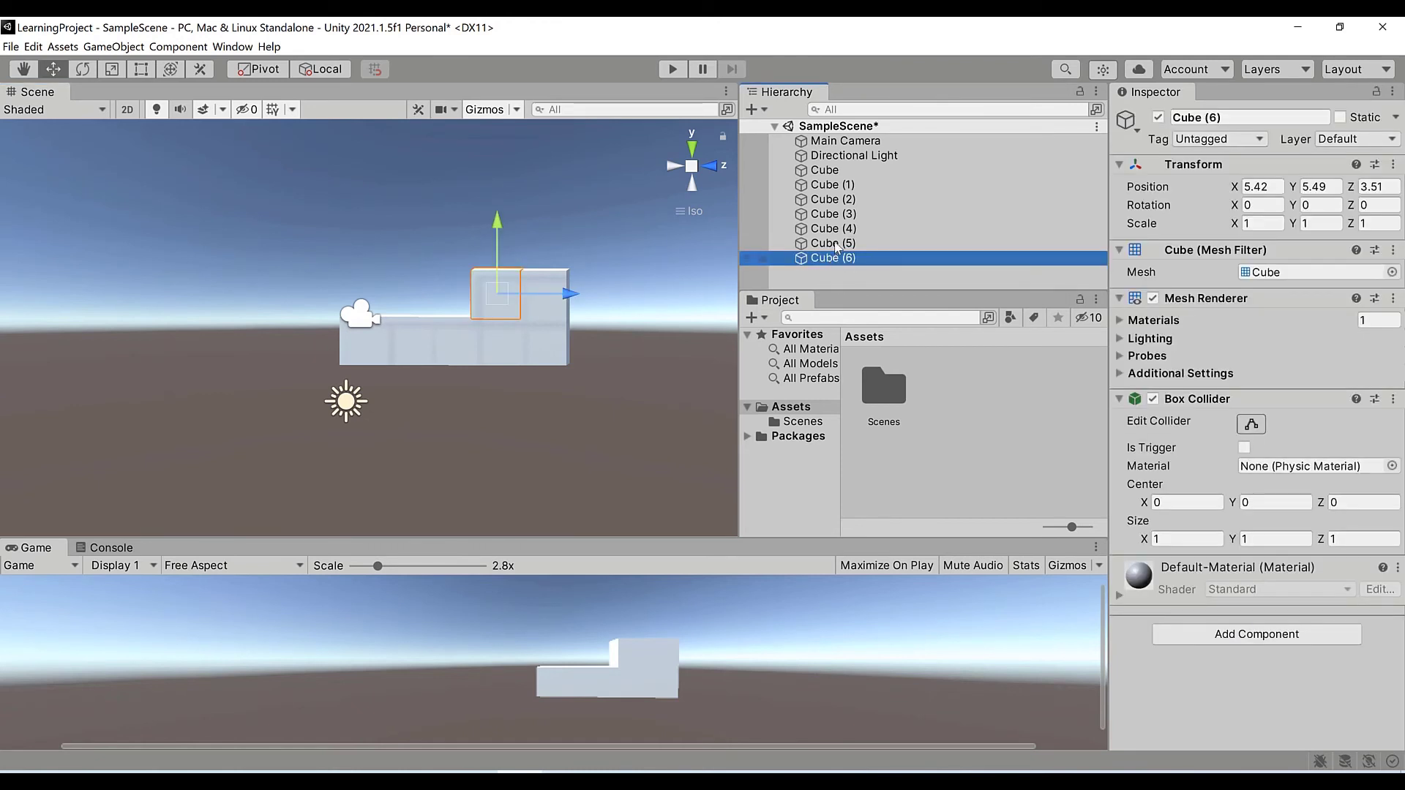
pyautogui.keyDown('ctrl'); pyautogui.click(835, 246); pyautogui.keyUp('ctrl')
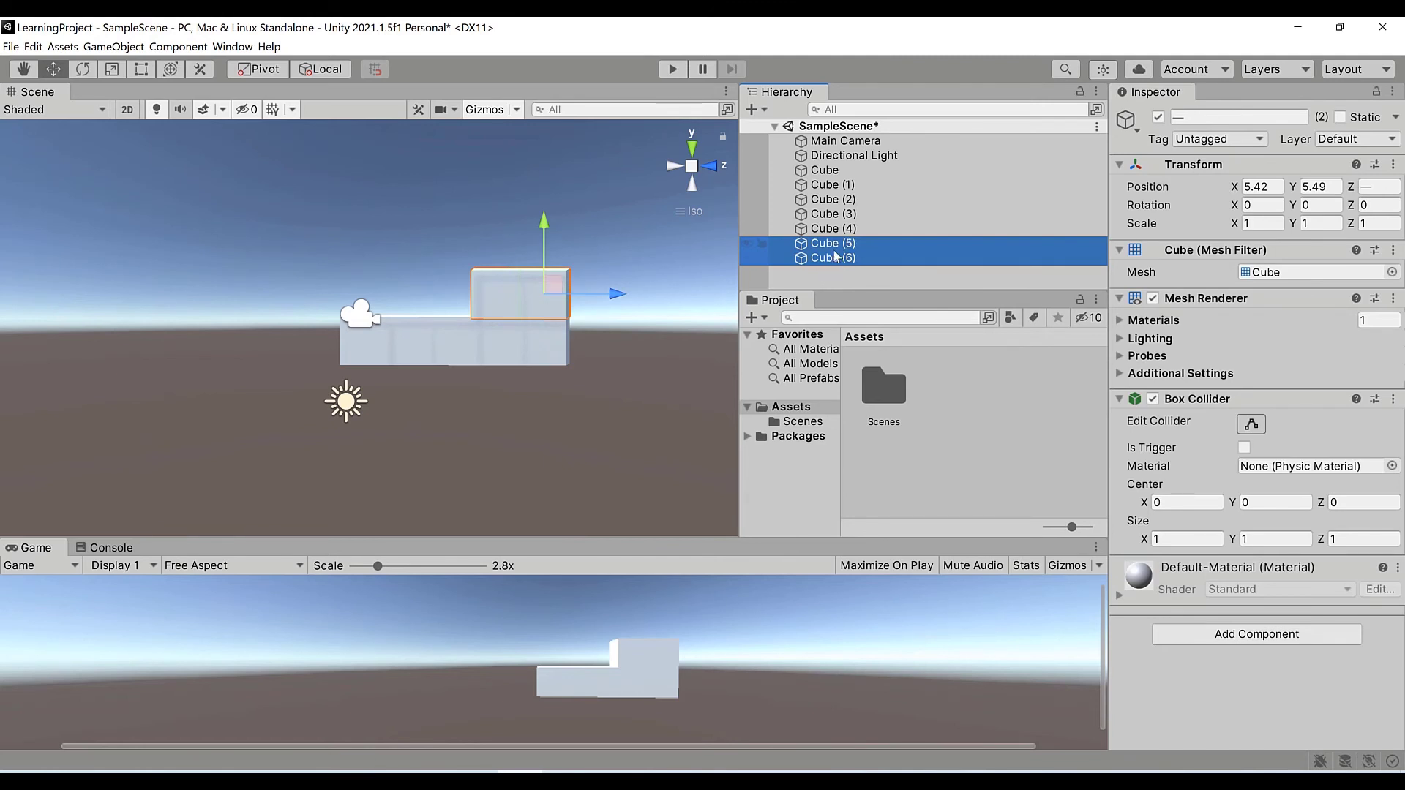
pyautogui.hotkey('ctrl', 'd')
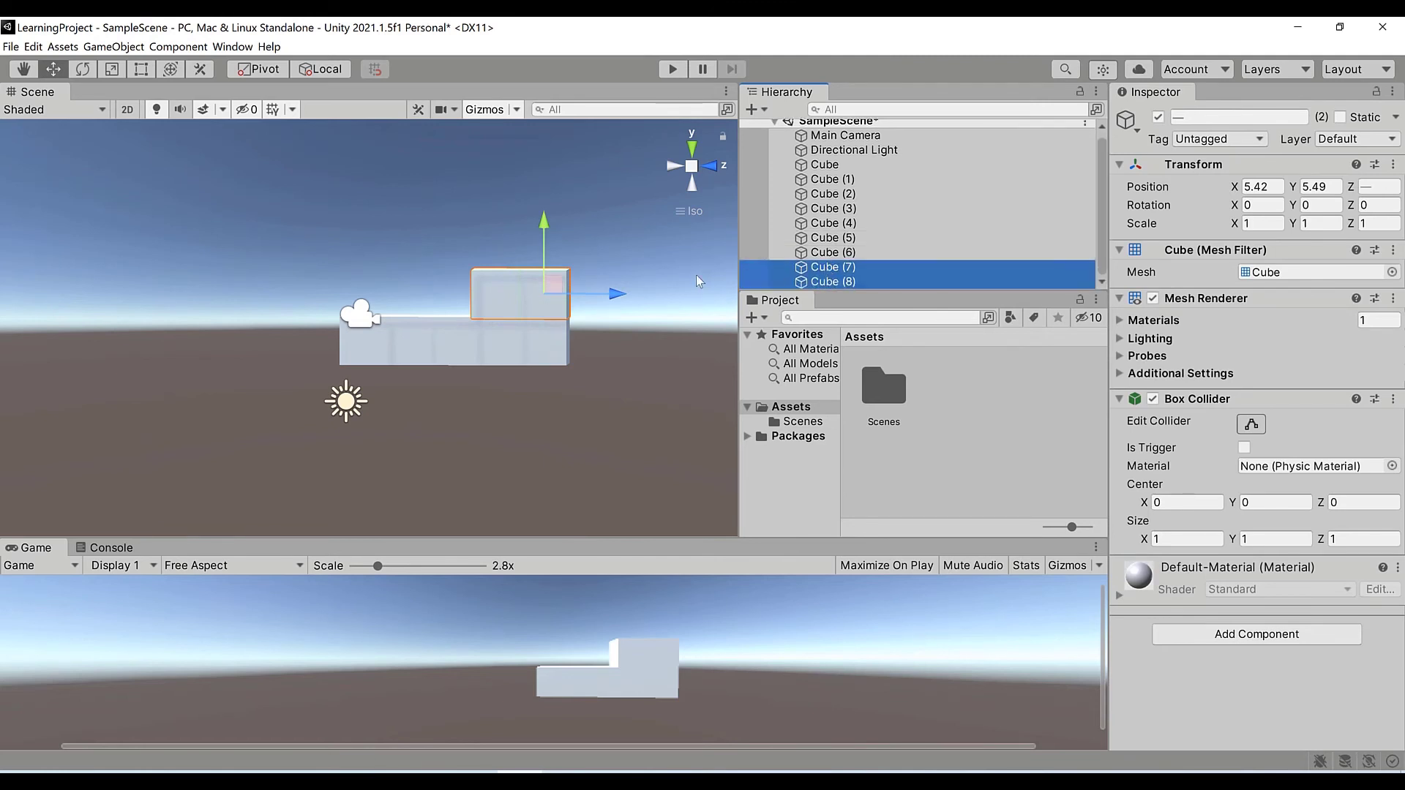
pyautogui.moveTo(619, 297); pyautogui.dragTo(529, 297)
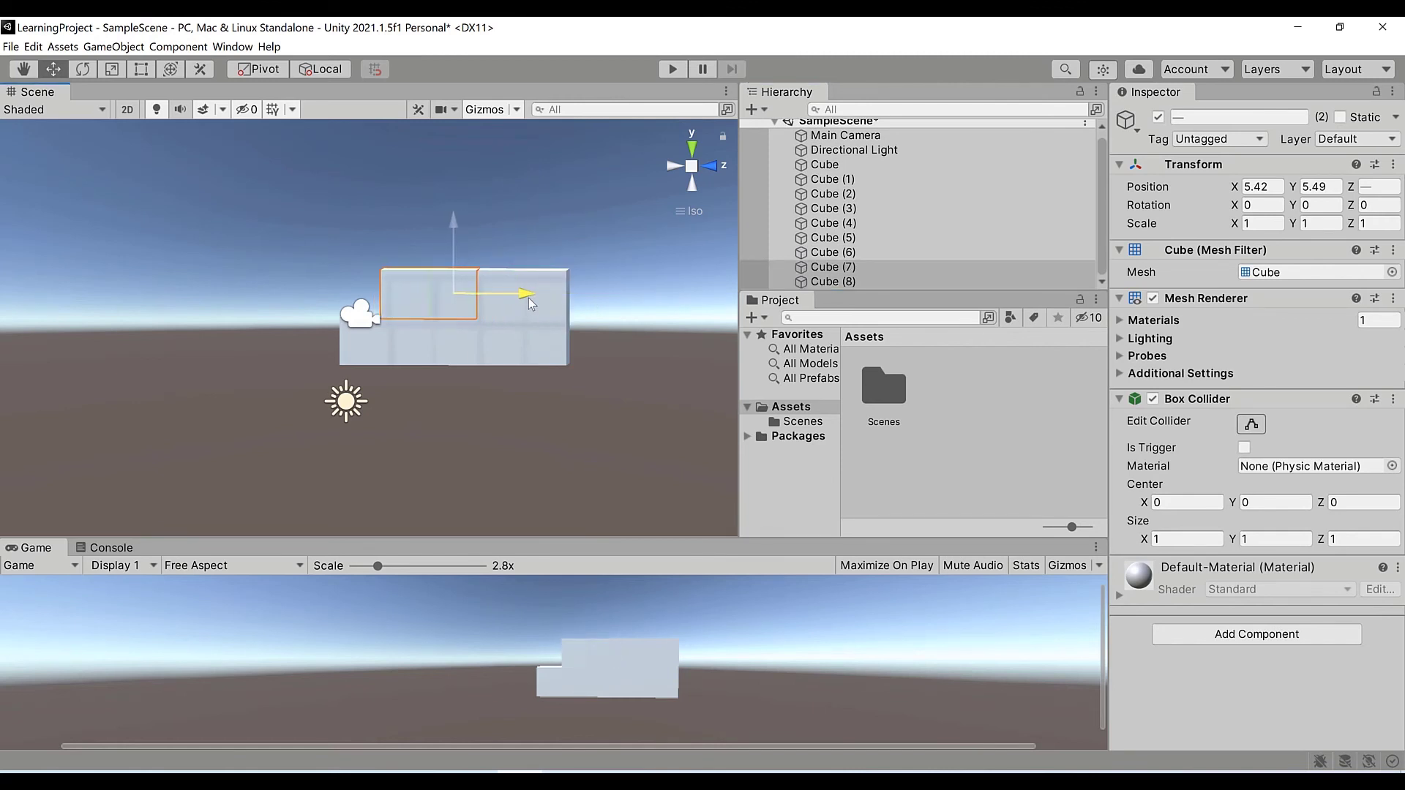
pyautogui.click(653, 296)
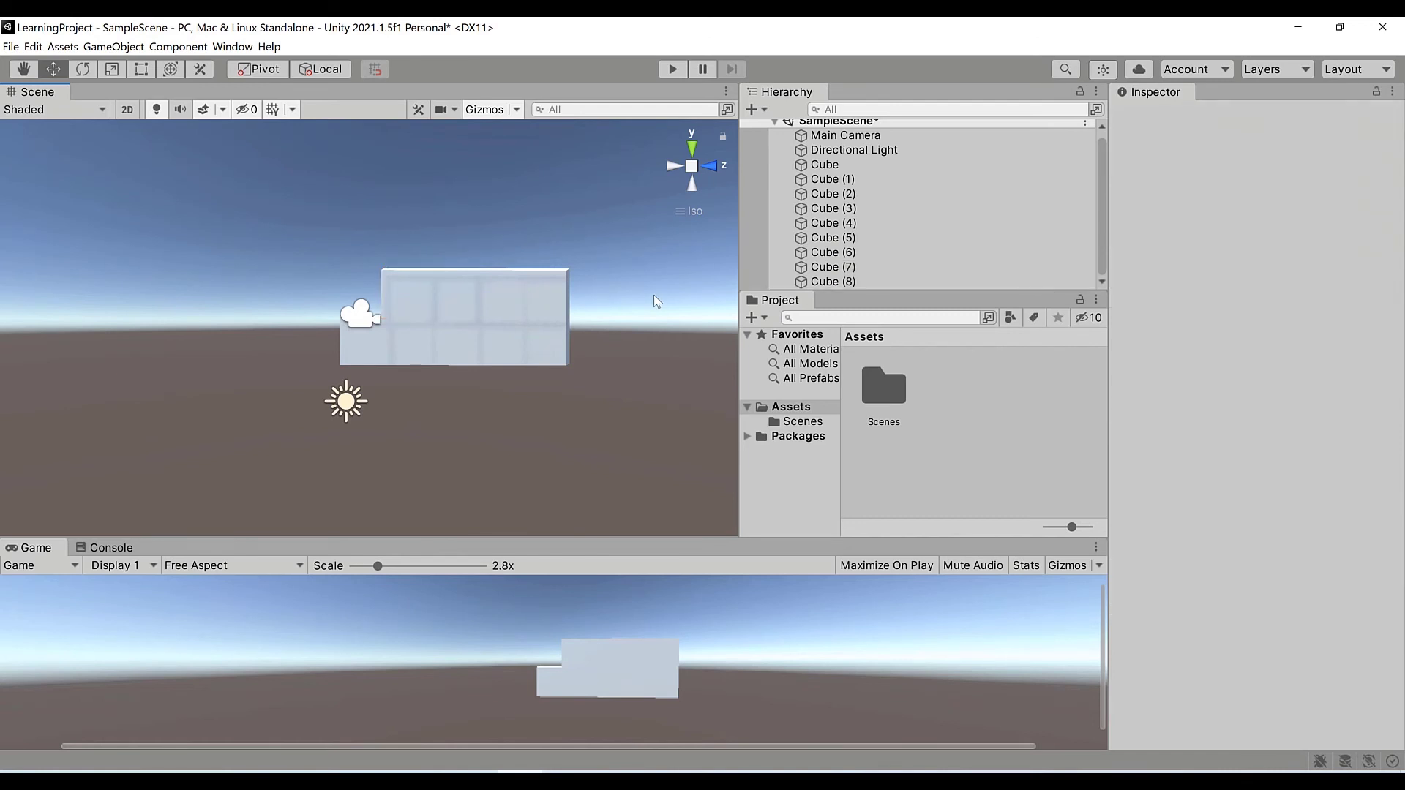
# Duplicate Cube (8) and move the copy along the Z axis to complete the second row.
pyautogui.click(829, 282)
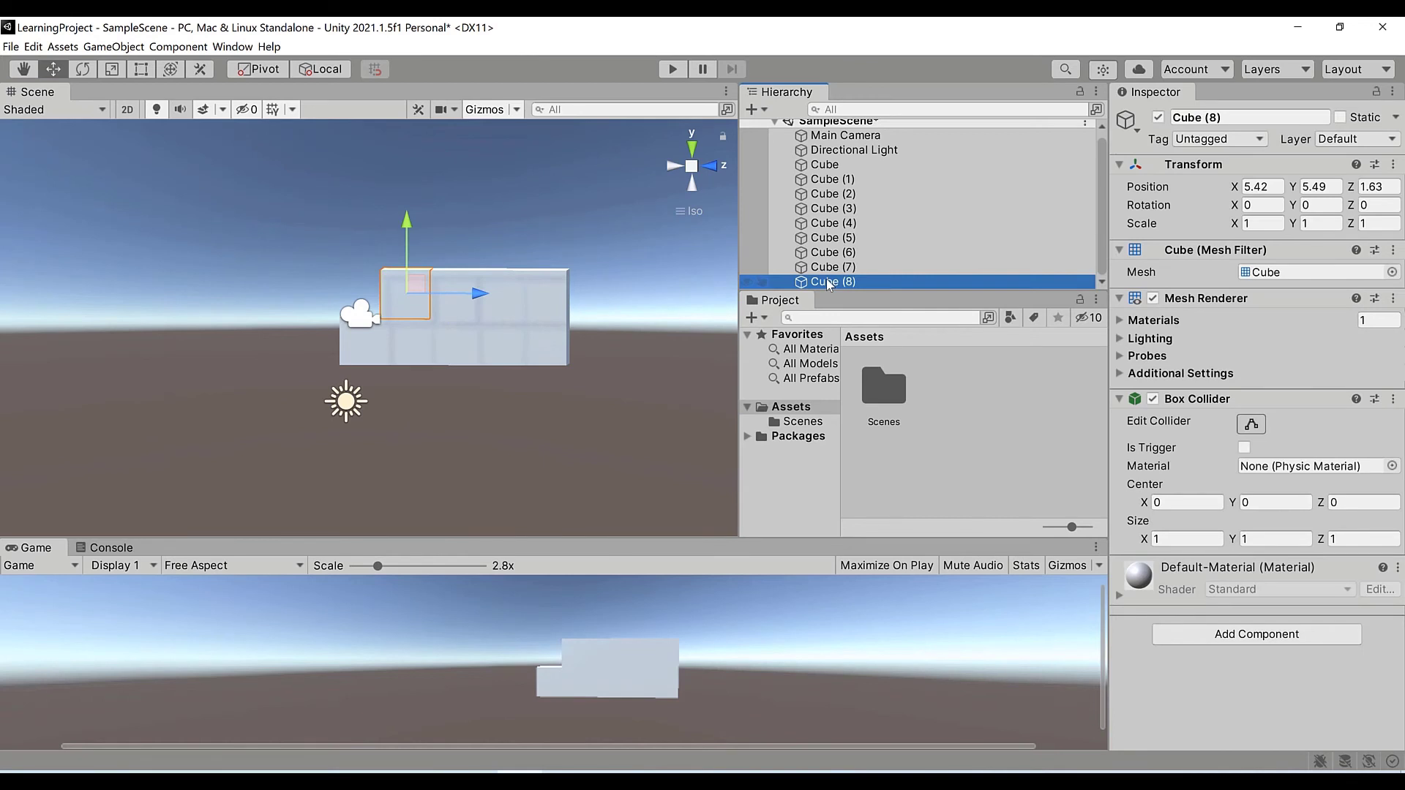
pyautogui.hotkey('ctrl', 'd')
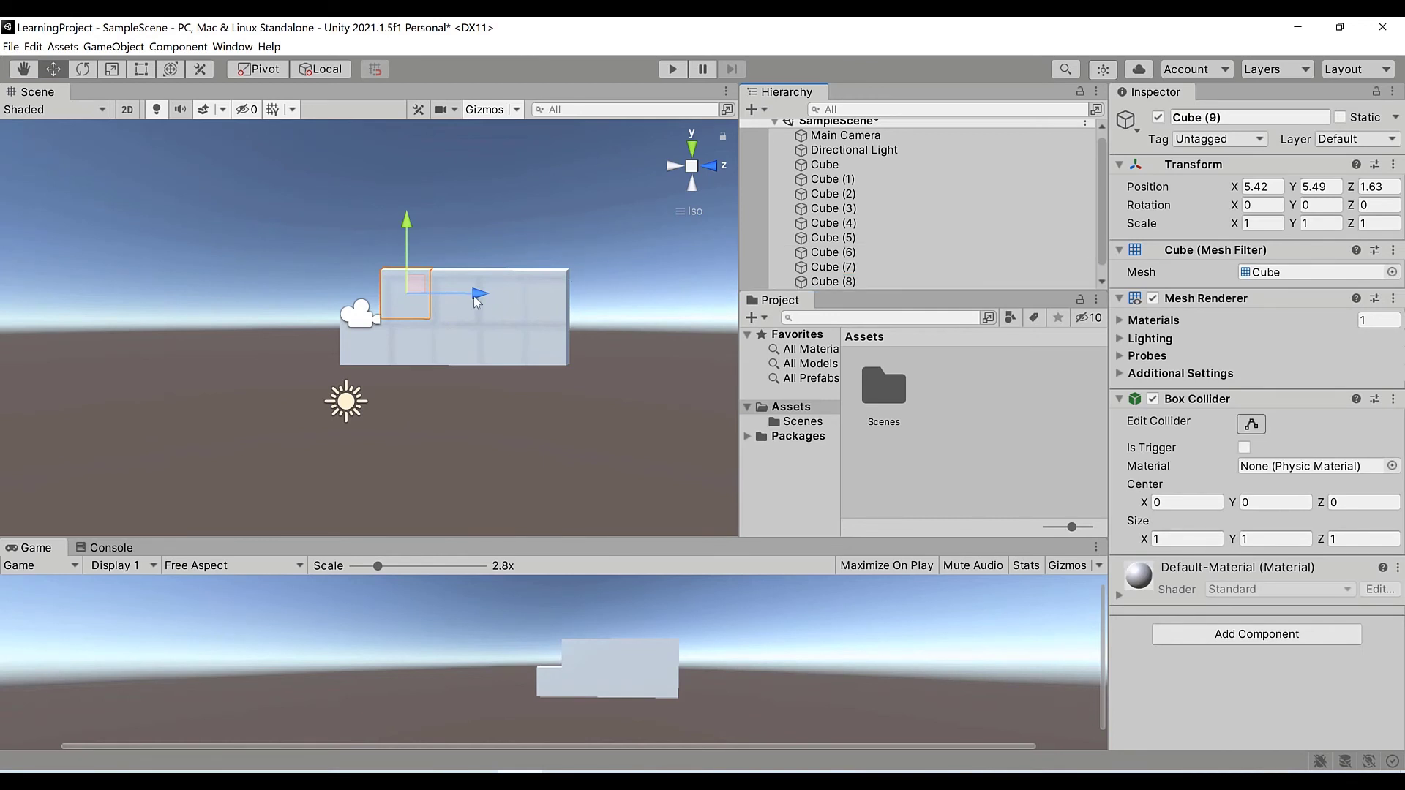
pyautogui.moveTo(477, 300); pyautogui.dragTo(431, 295)
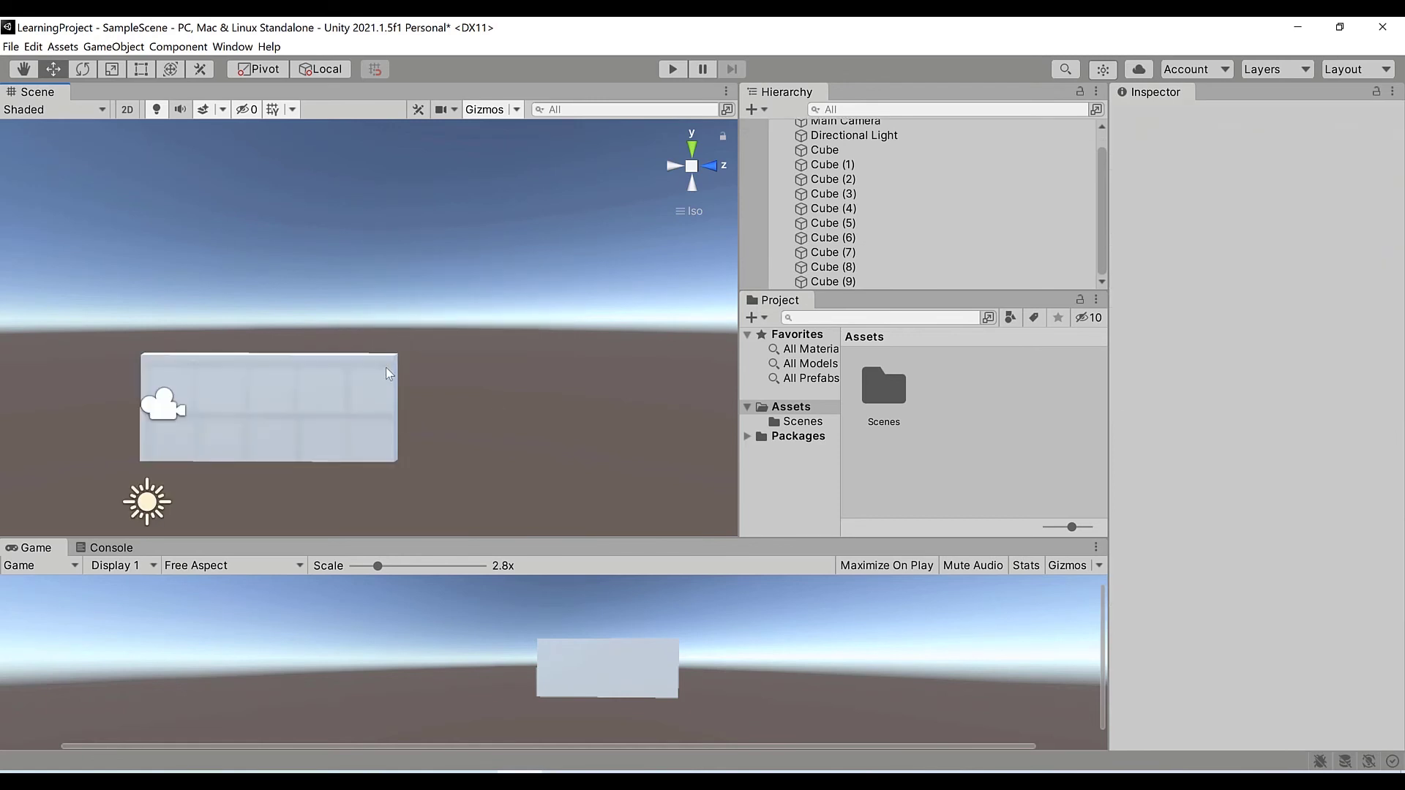
# Duplicate Cube (5) and raise the copy along the Y axis to about 6.51 to start a third row.
pyautogui.scroll(-3, 385, 367)
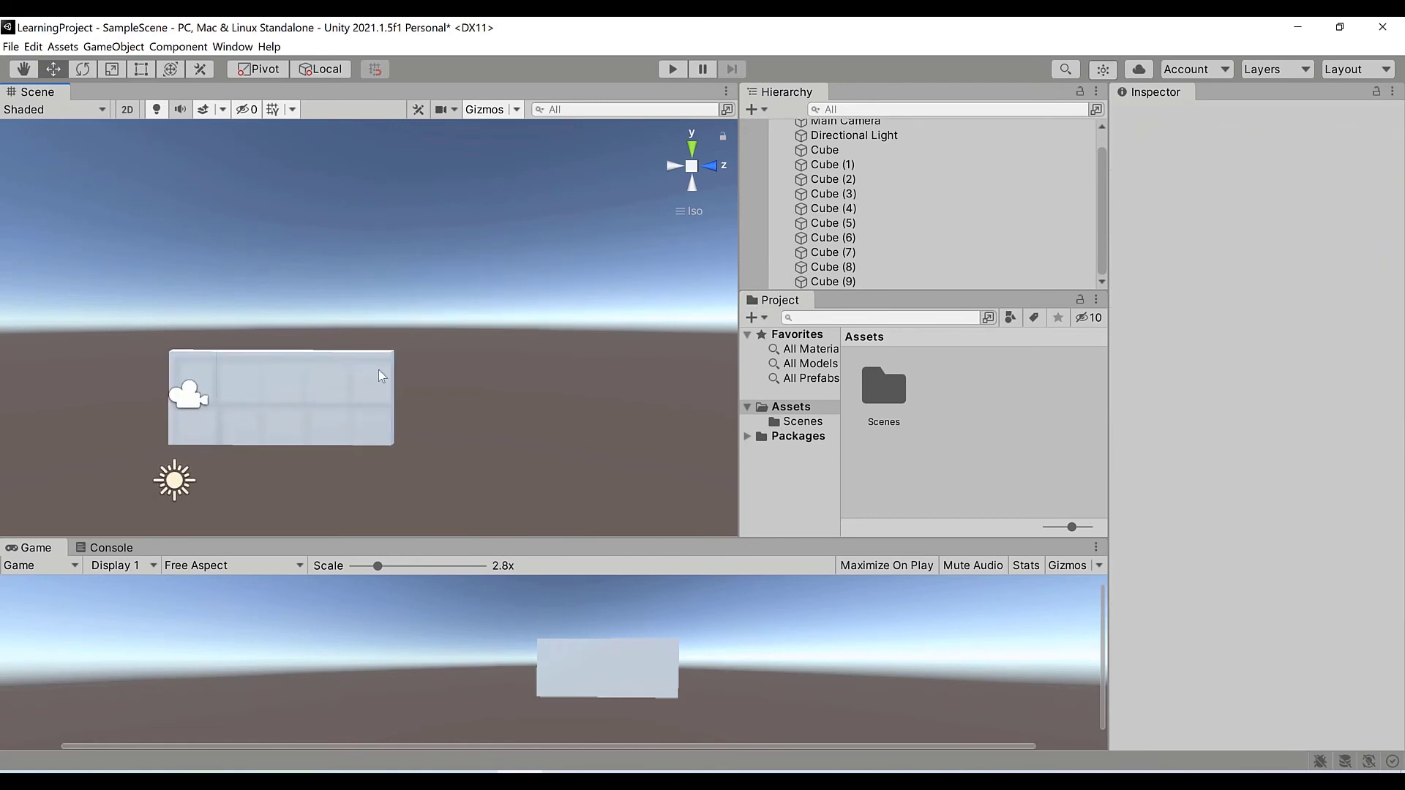
pyautogui.click(379, 370)
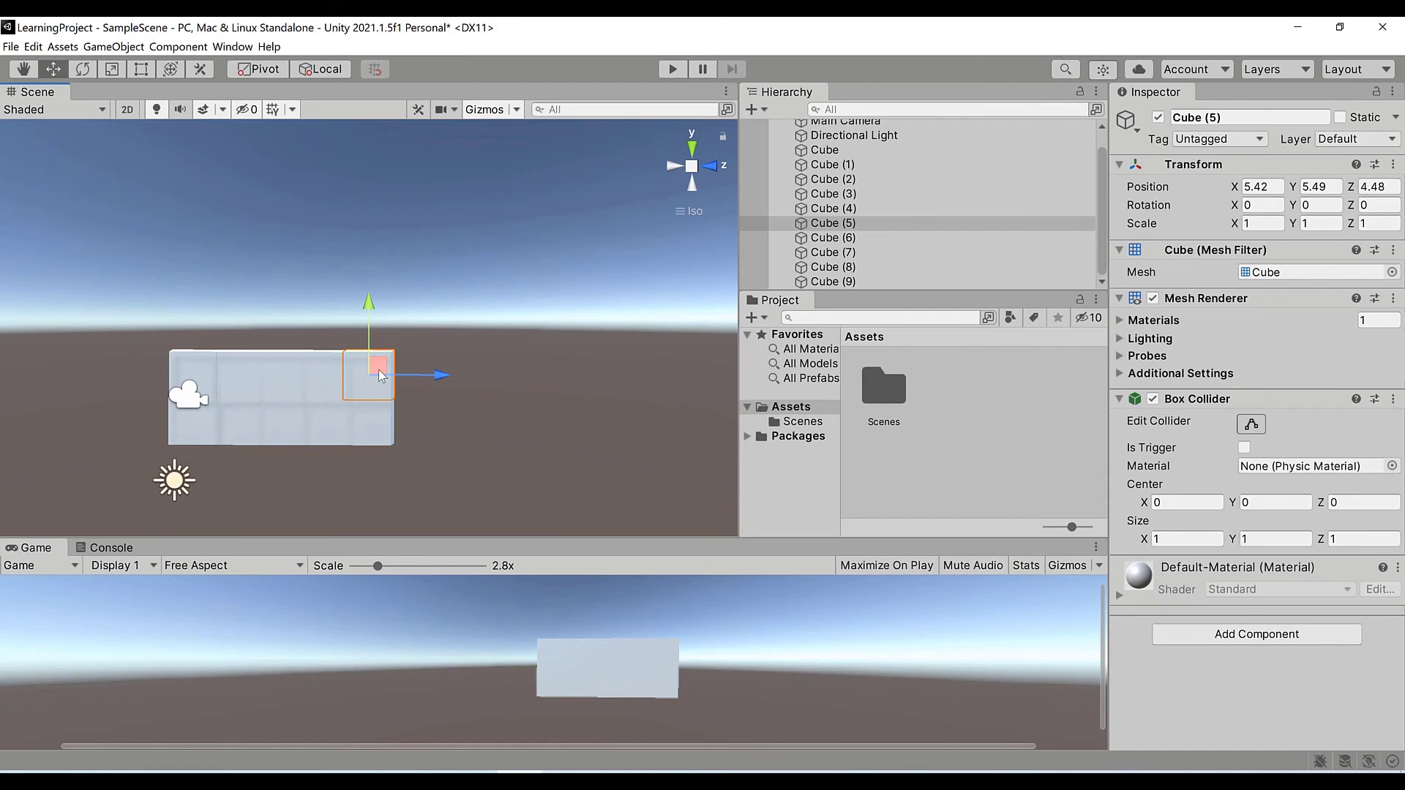
pyautogui.hotkey('ctrl', 'd')
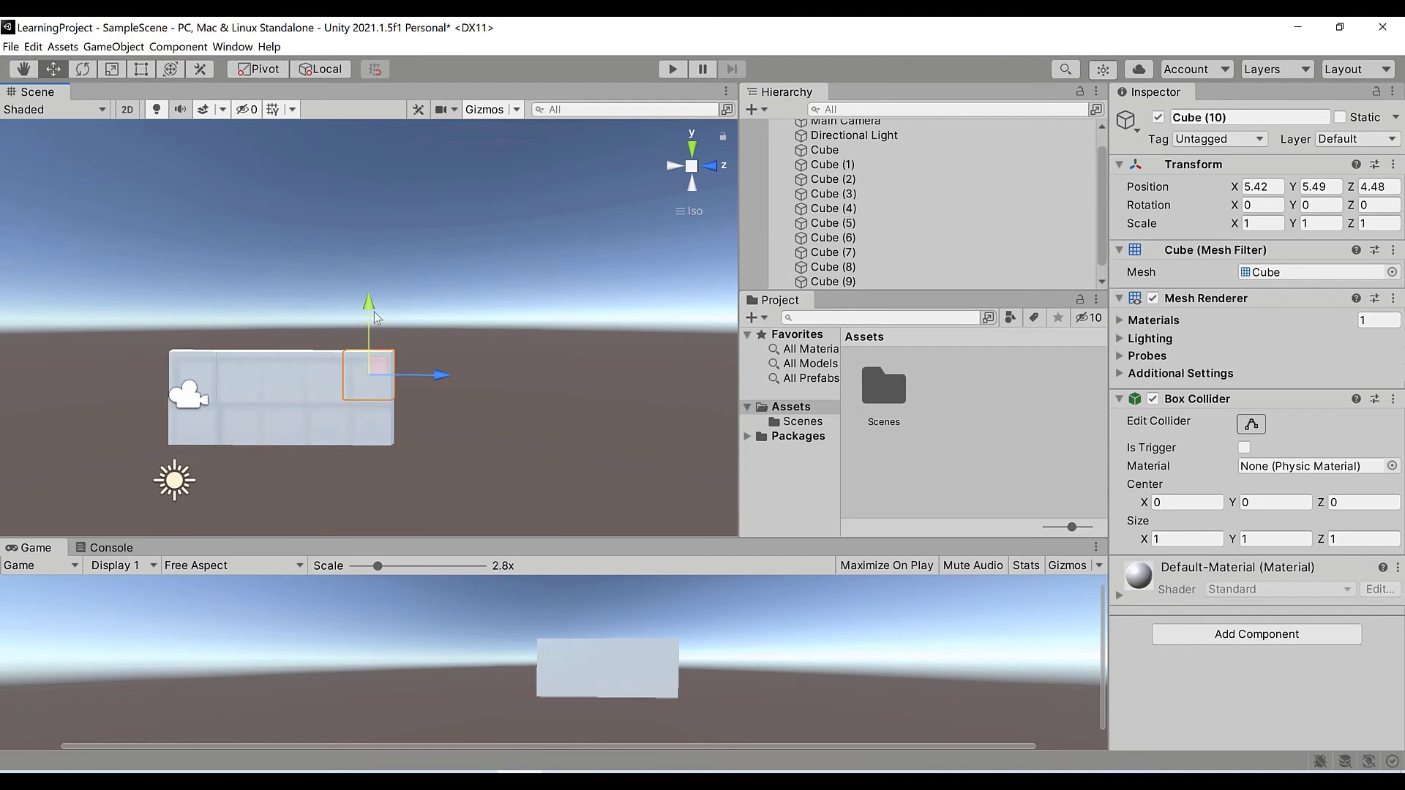
pyautogui.moveTo(368, 305); pyautogui.dragTo(376, 257)
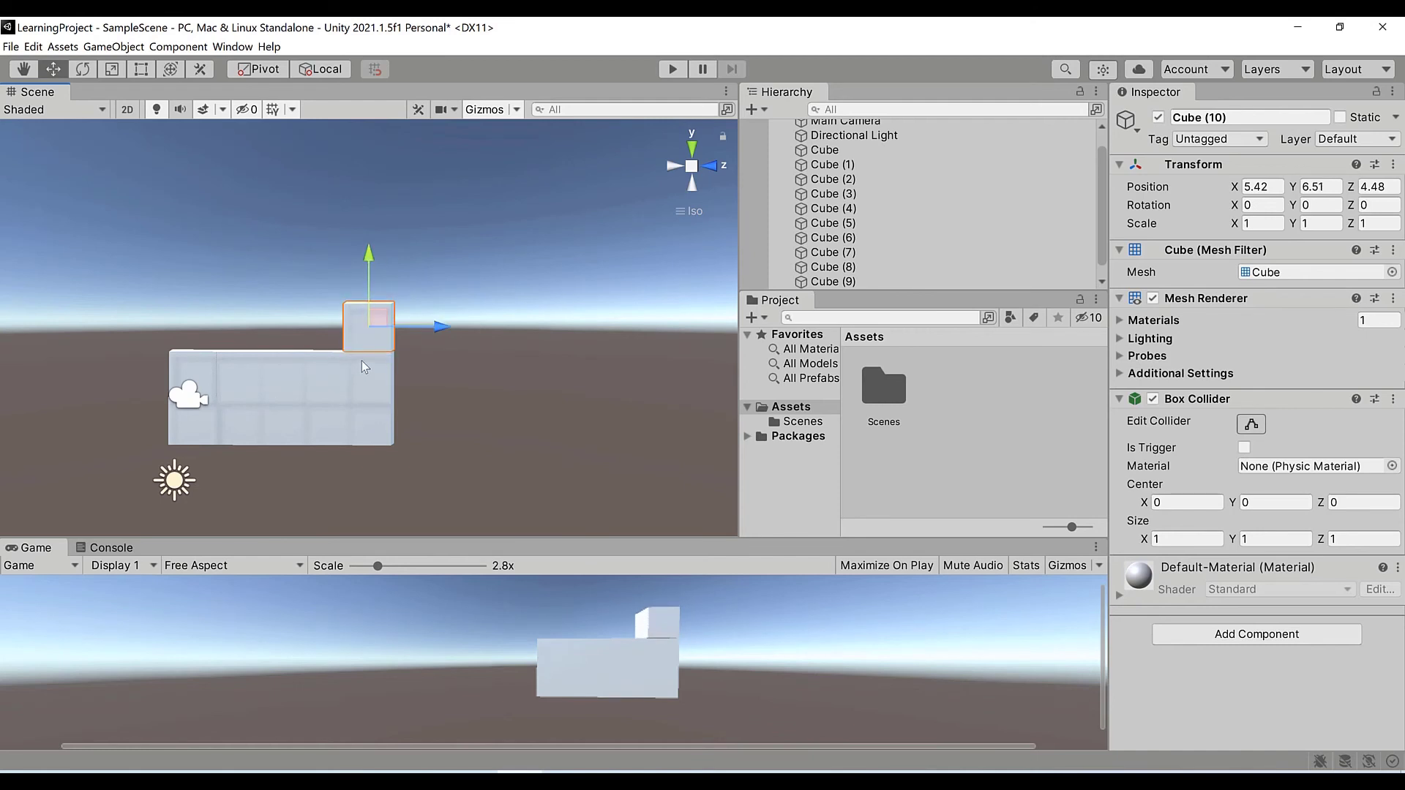
# Vertex-snap a bottom corner of Cube (10) onto the wall's top end corner, at X 6.42, Y 6.49, Z 5.48.
pyautogui.press('f')
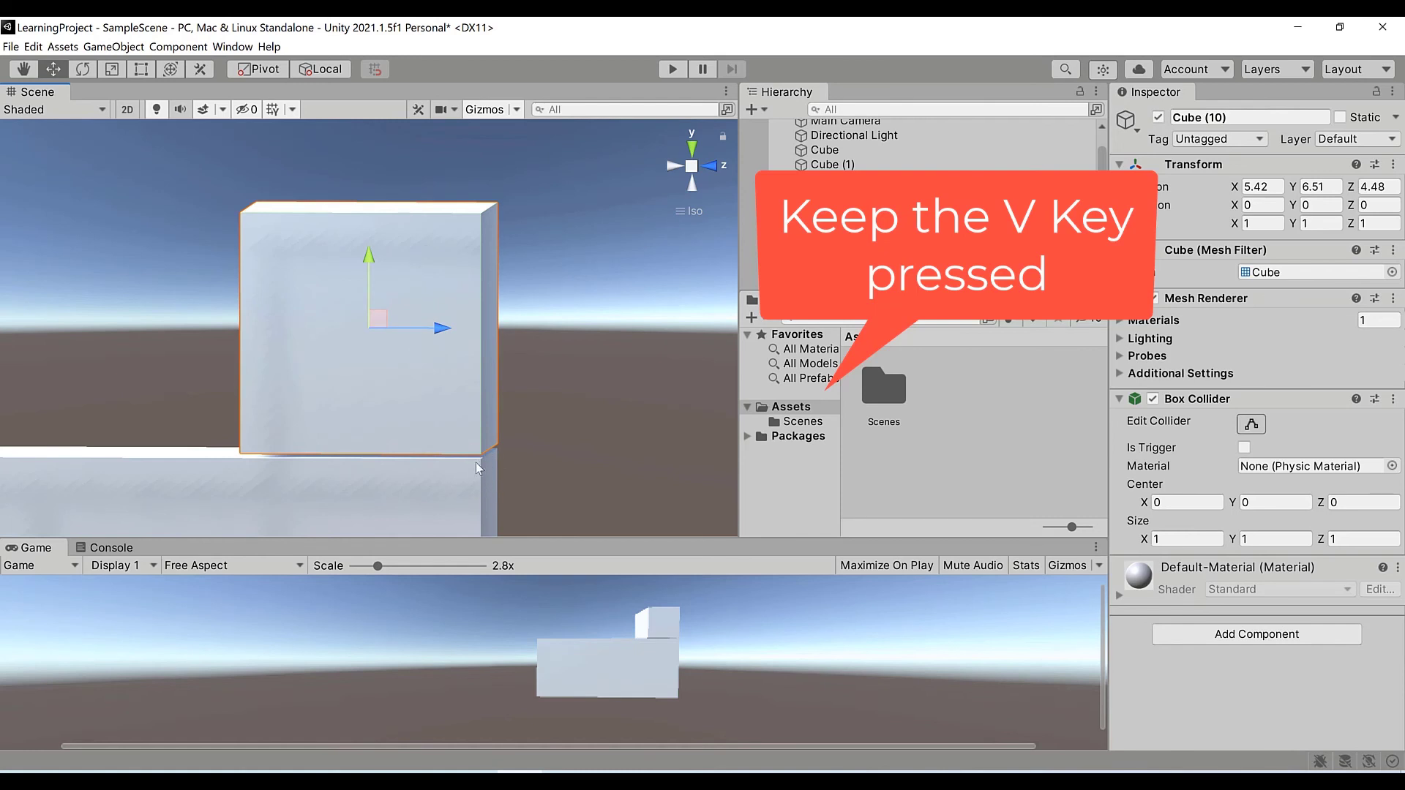
pyautogui.scroll(-5, 305, 414)
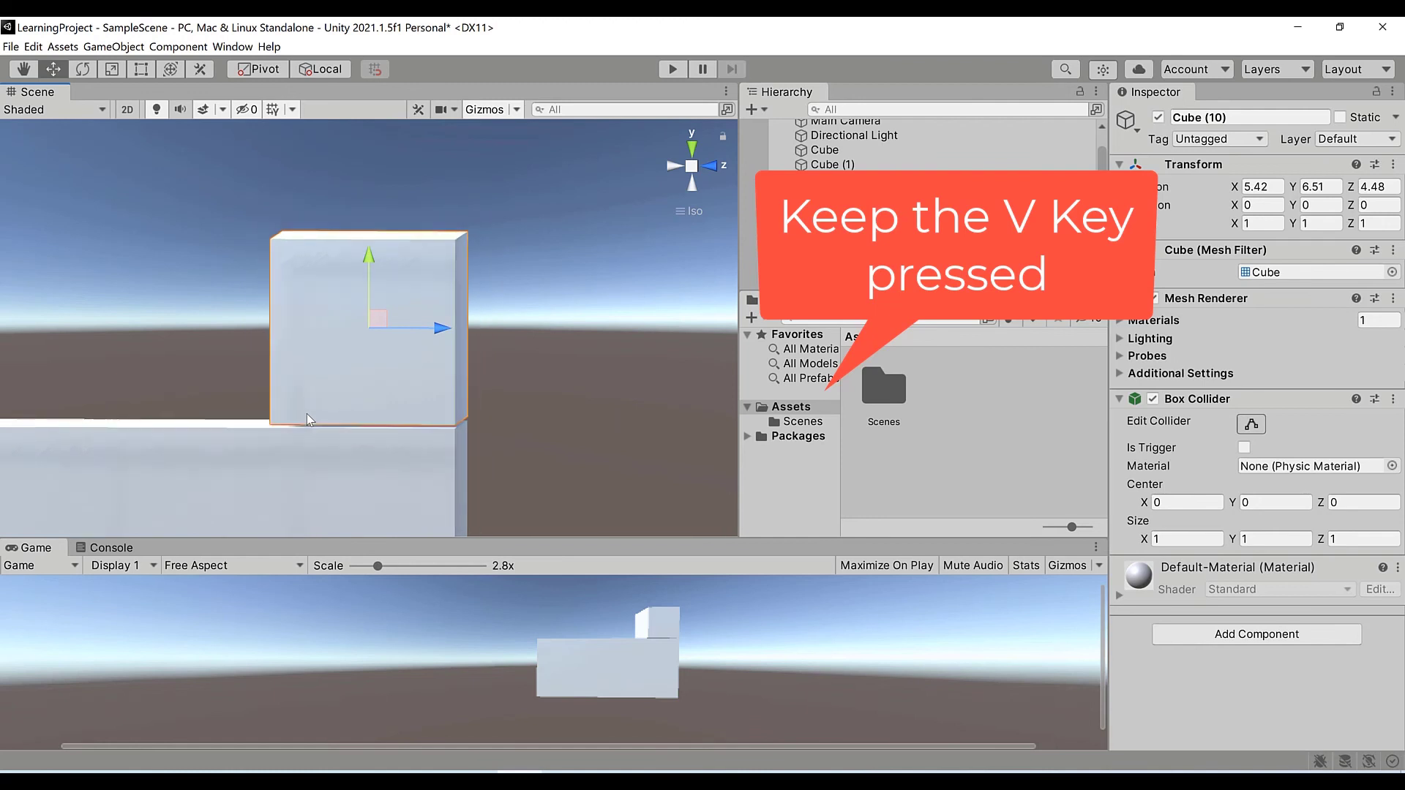
pyautogui.scroll(-5, 306, 414)
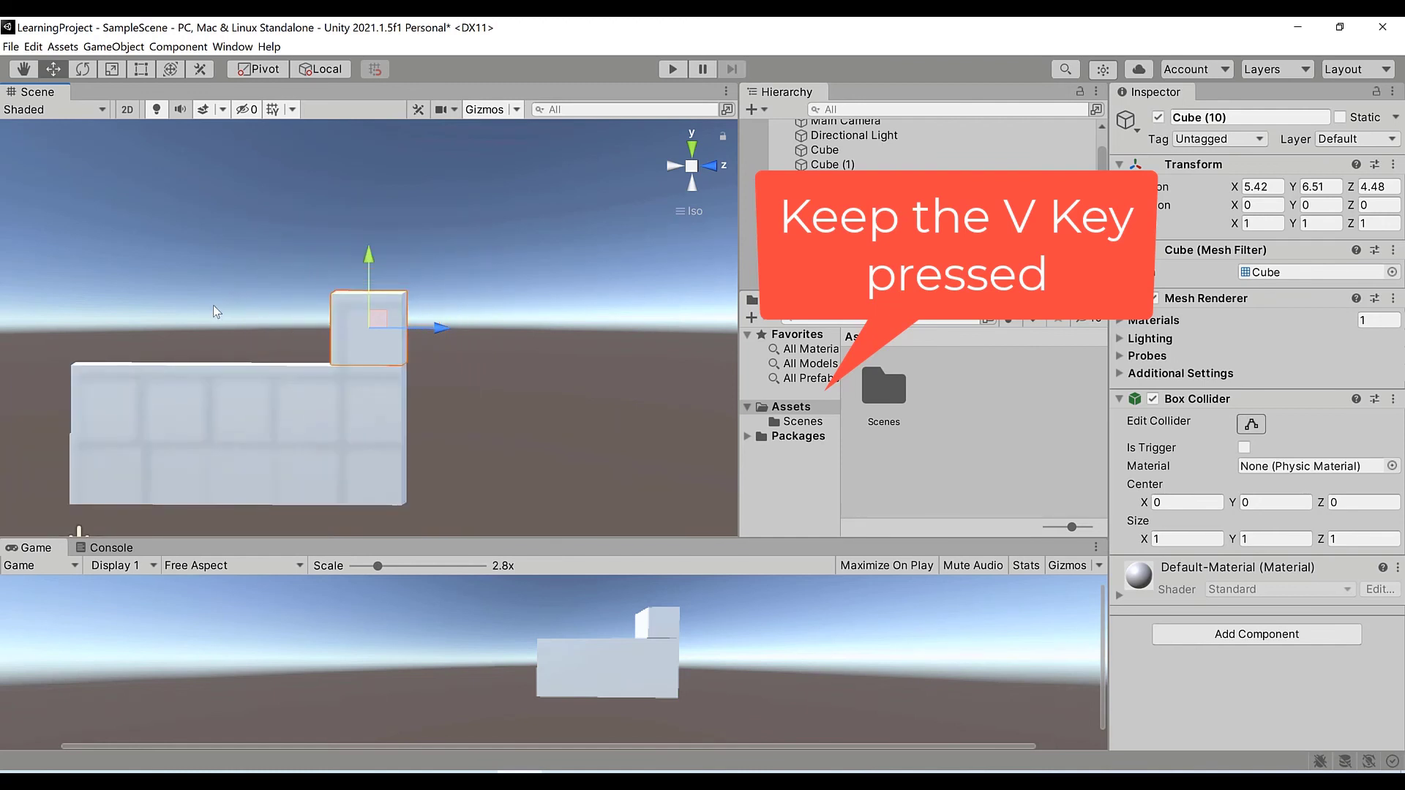
pyautogui.keyDown('alt'); pyautogui.moveTo(213, 308); pyautogui.dragTo(487, 395); pyautogui.keyUp('alt')
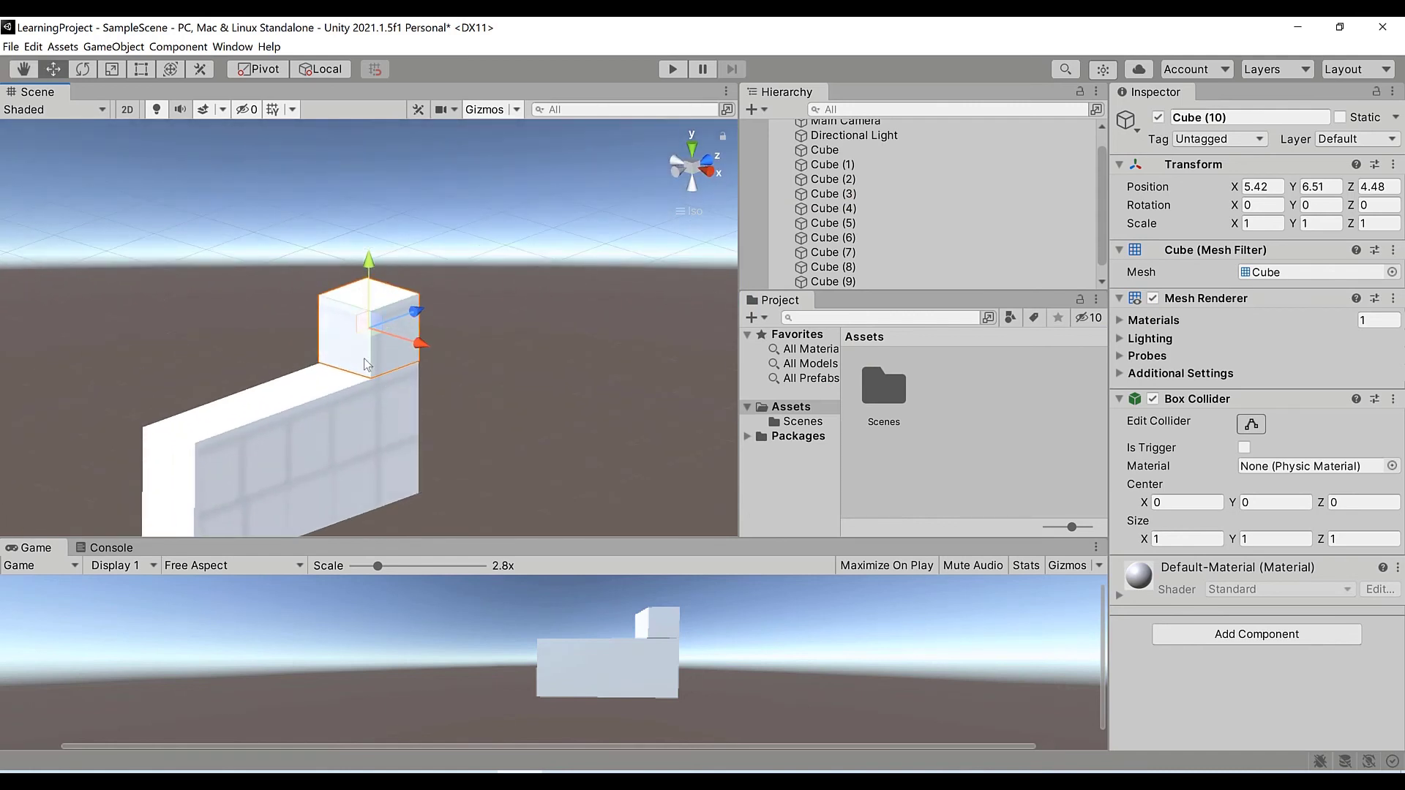
pyautogui.press('v')
pyautogui.moveTo(317, 367); pyautogui.dragTo(410, 379)
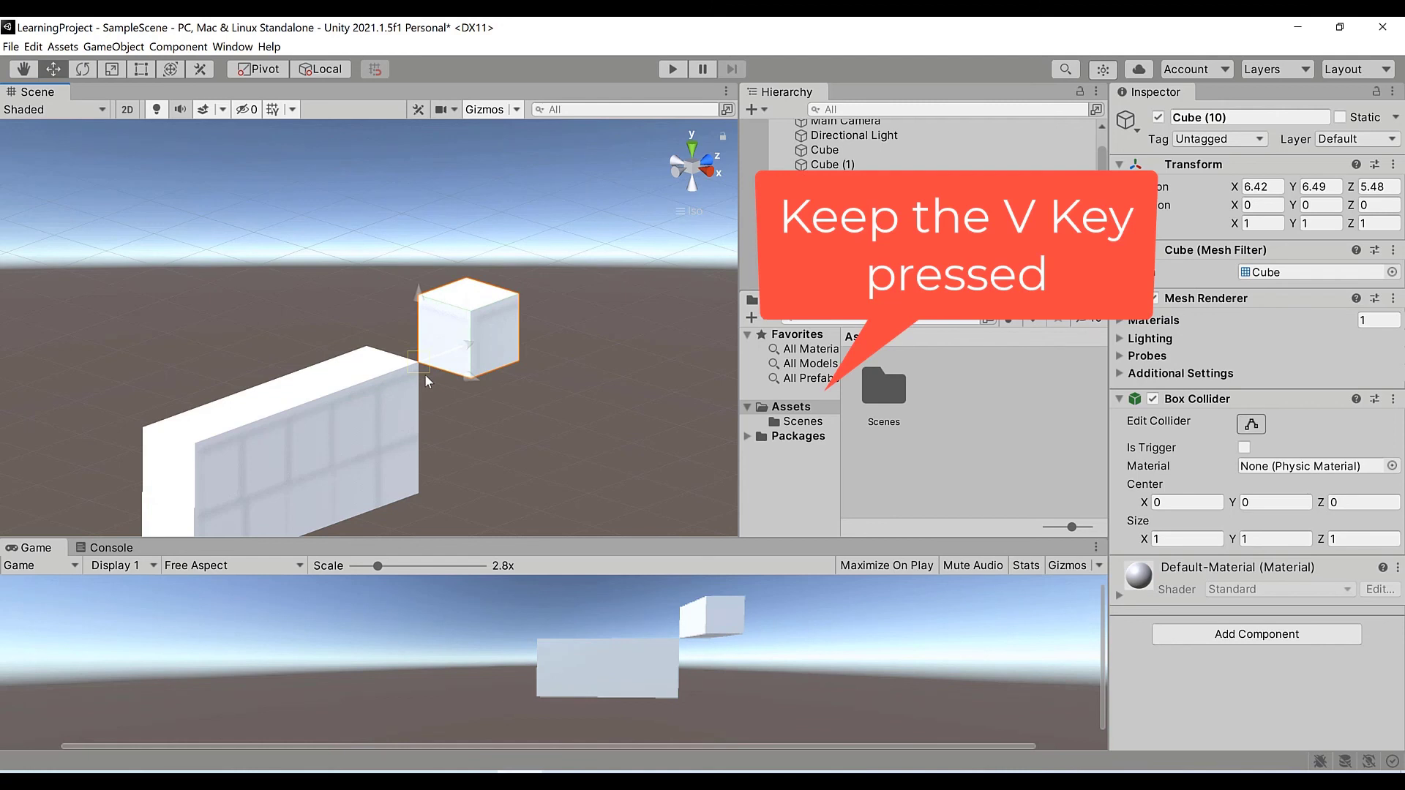
pyautogui.moveTo(424, 374)
pyautogui.mouseDown()
pyautogui.moveTo(385, 383)
pyautogui.moveTo(422, 365)
pyautogui.mouseUp()
pyautogui.scroll(6, 416, 368)
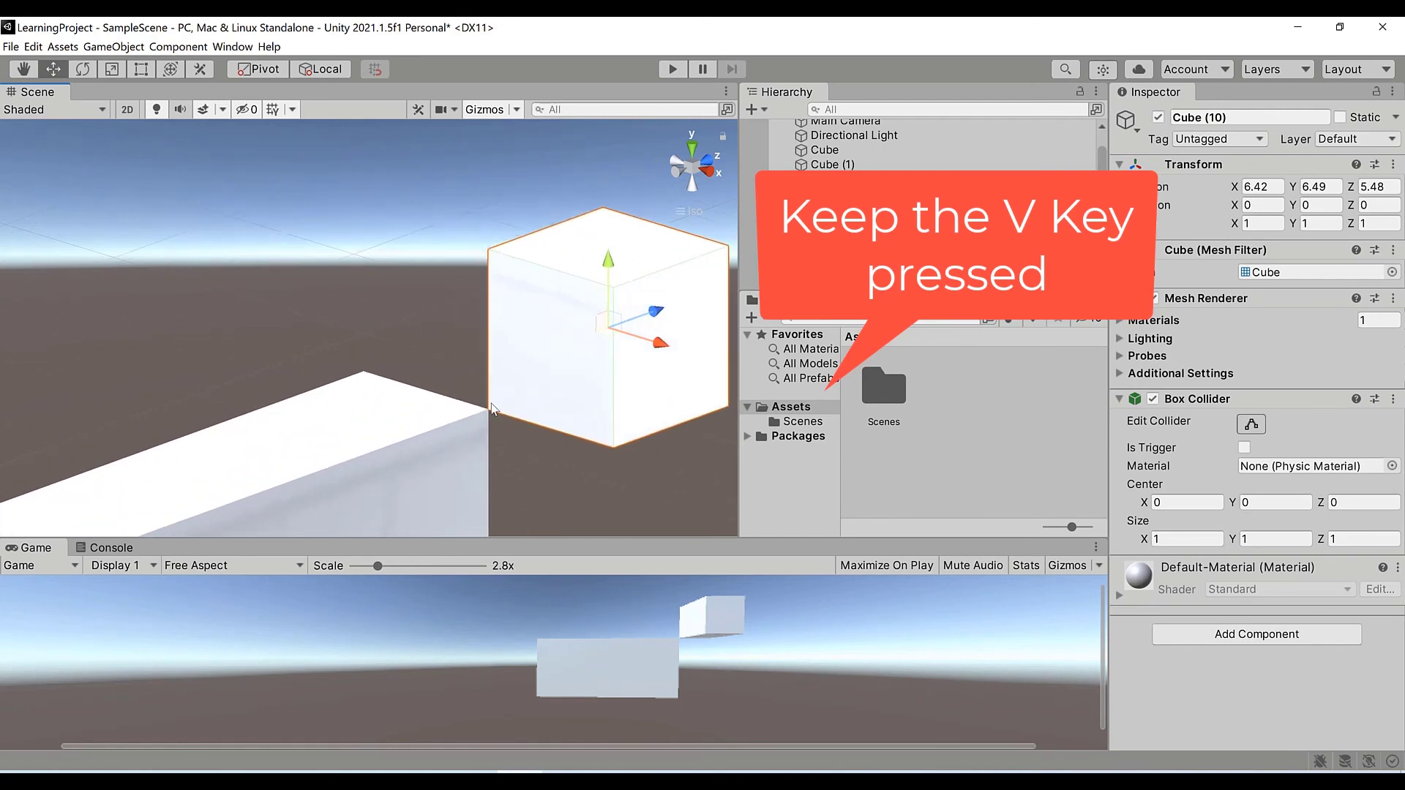
pyautogui.scroll(1, 491, 406)
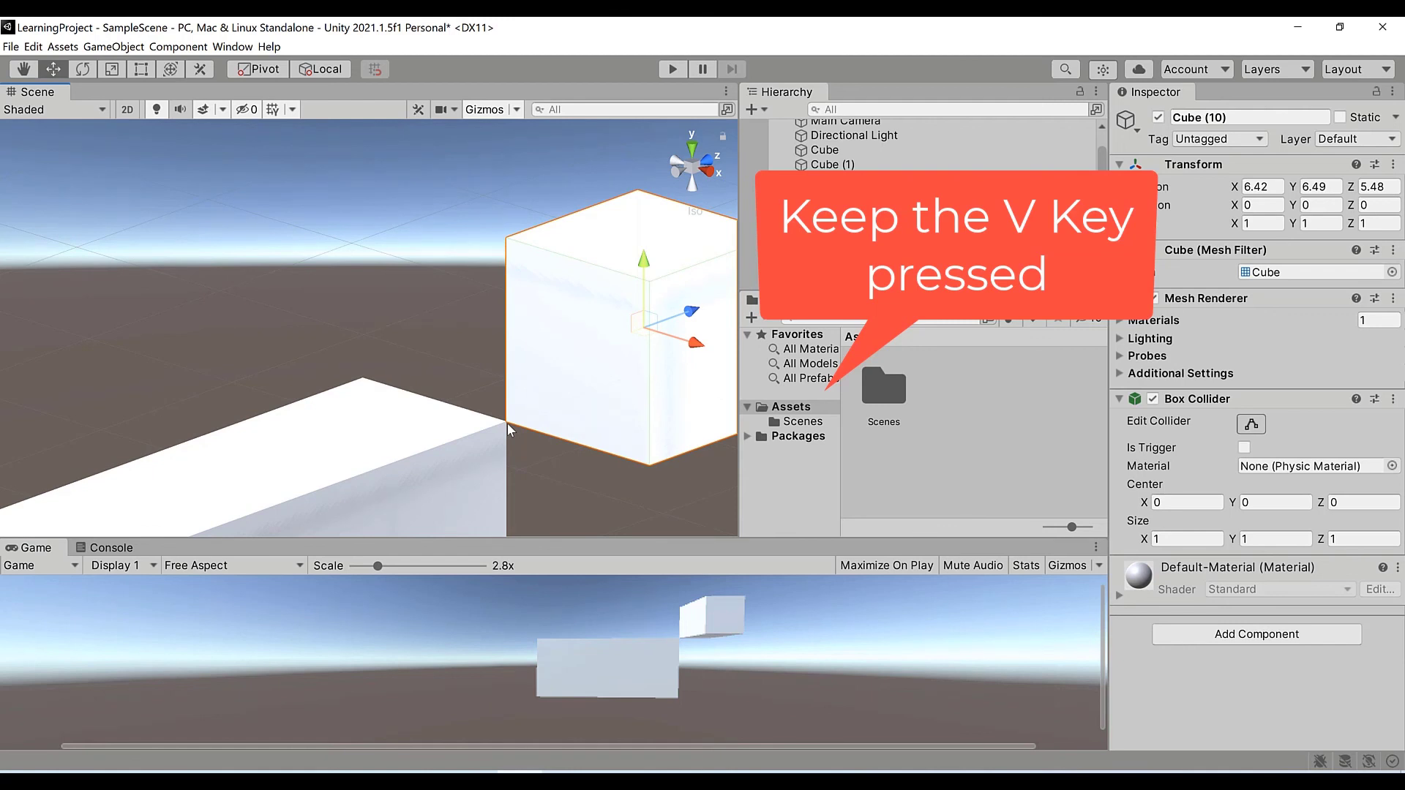
pyautogui.scroll(-6, 507, 423)
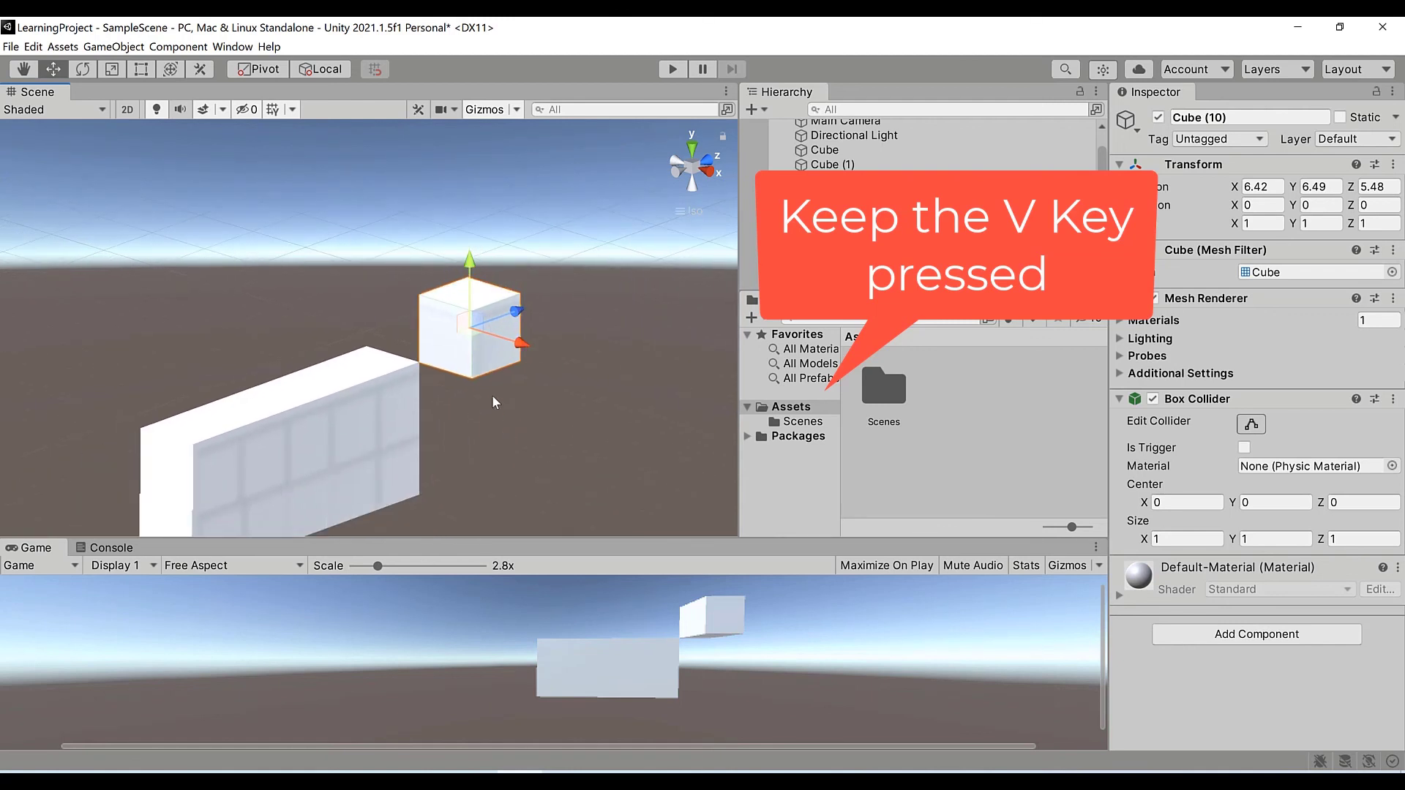
pyautogui.scroll(-2, 461, 363)
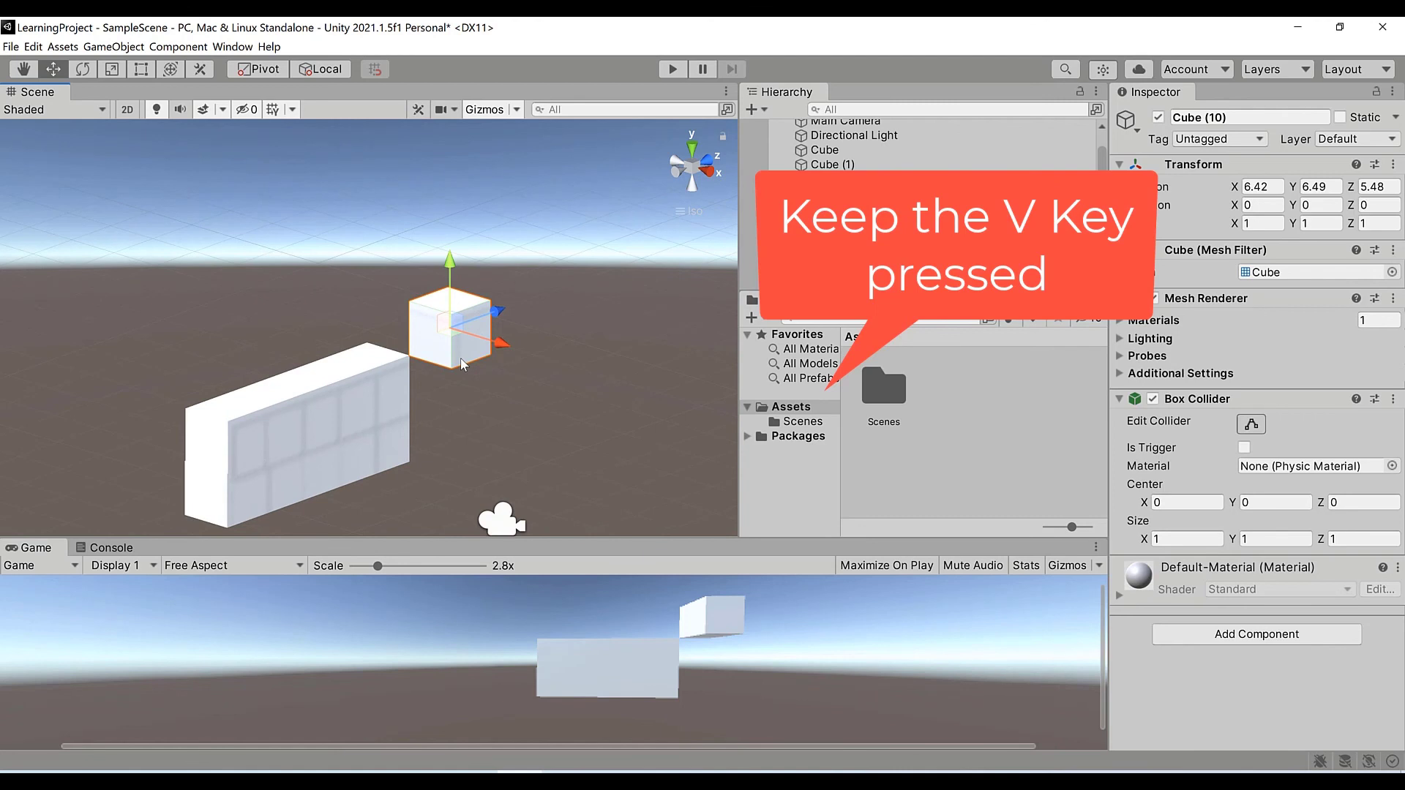
# Raise a duplicate of Cube (10) to about Y 7.47, and vertex-snap a copy of it to the column's top corner at X 7.42, Z 6.48.
pyautogui.hotkey('ctrl', 'd')
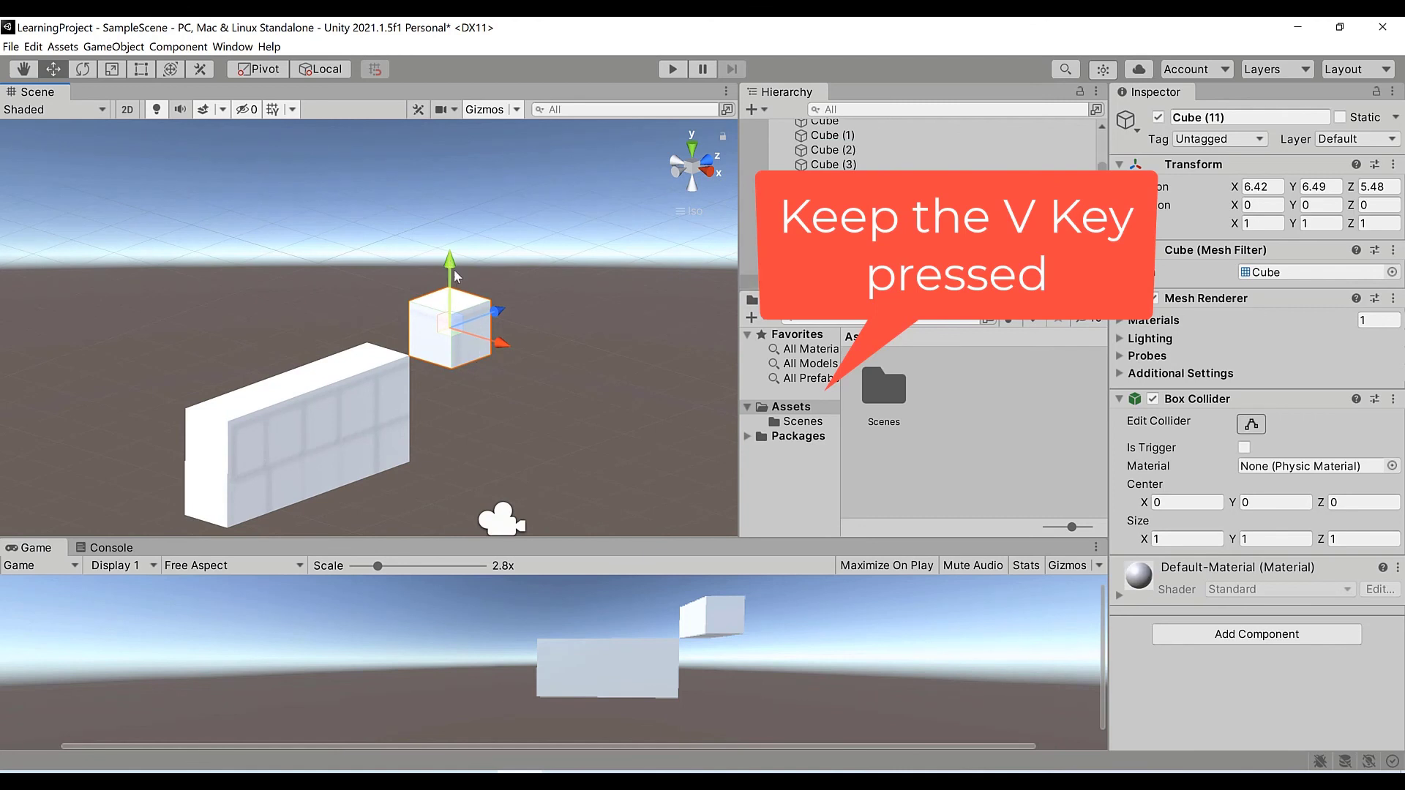
pyautogui.moveTo(454, 269); pyautogui.dragTo(452, 222)
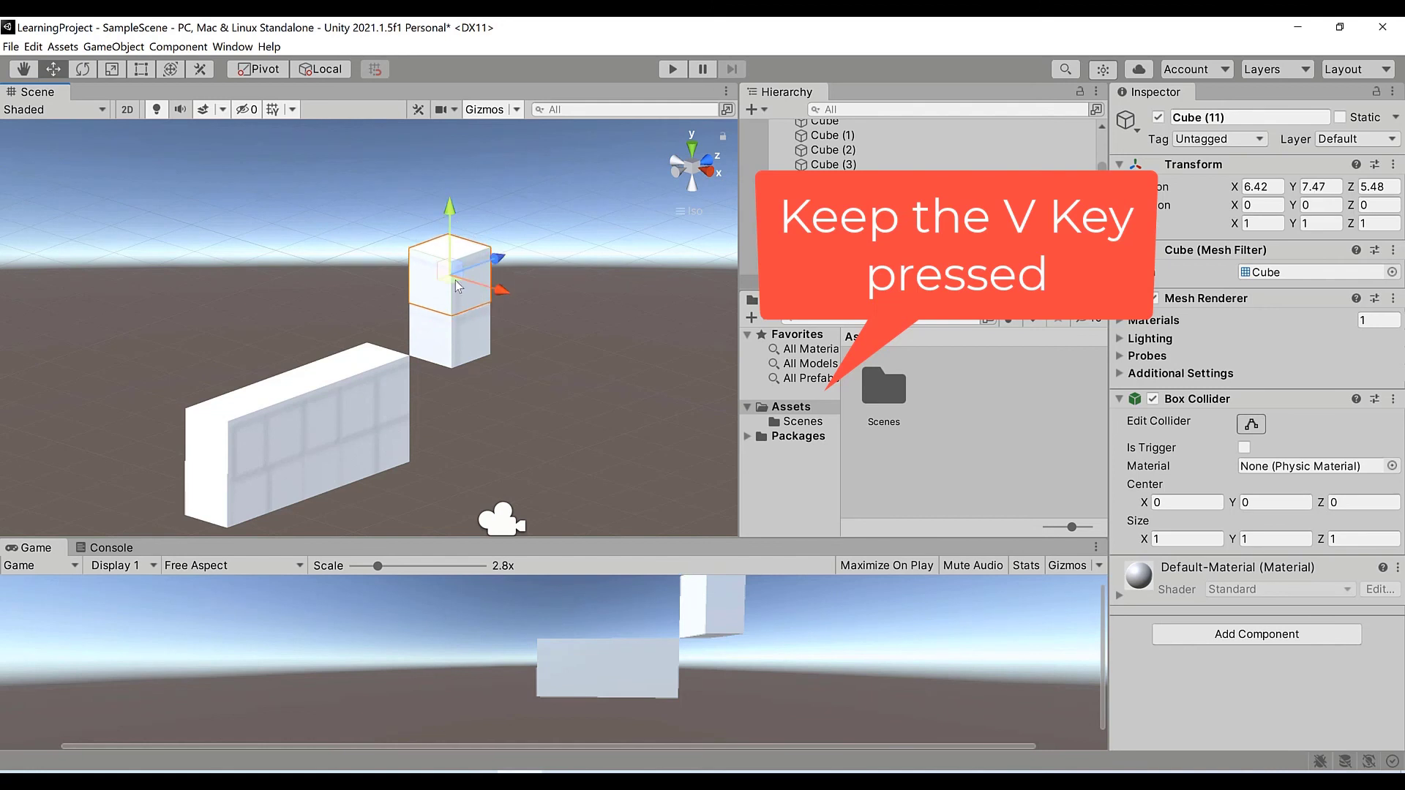
pyautogui.hotkey('ctrl', 'd')
pyautogui.moveTo(503, 294); pyautogui.dragTo(535, 306)
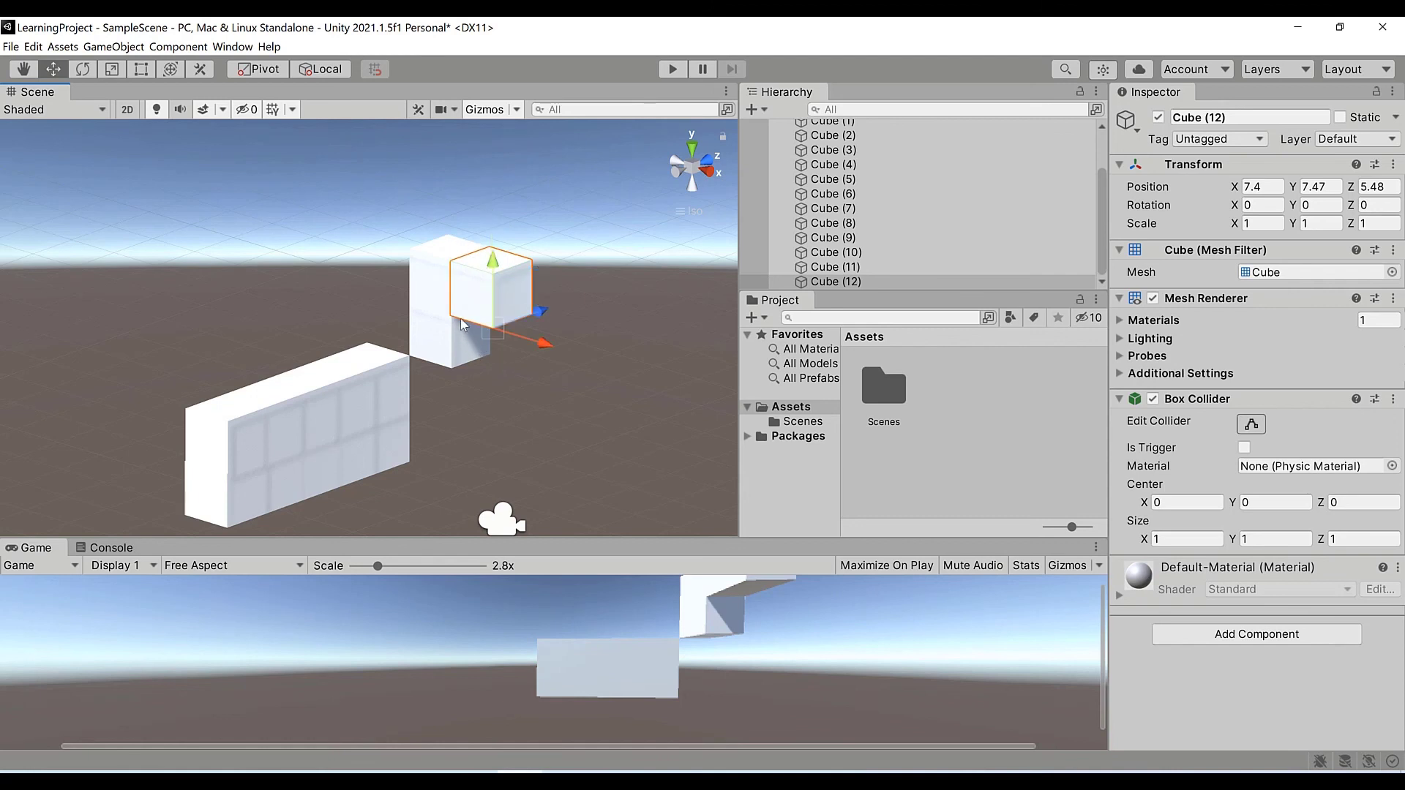
pyautogui.moveTo(454, 313); pyautogui.dragTo(499, 264)
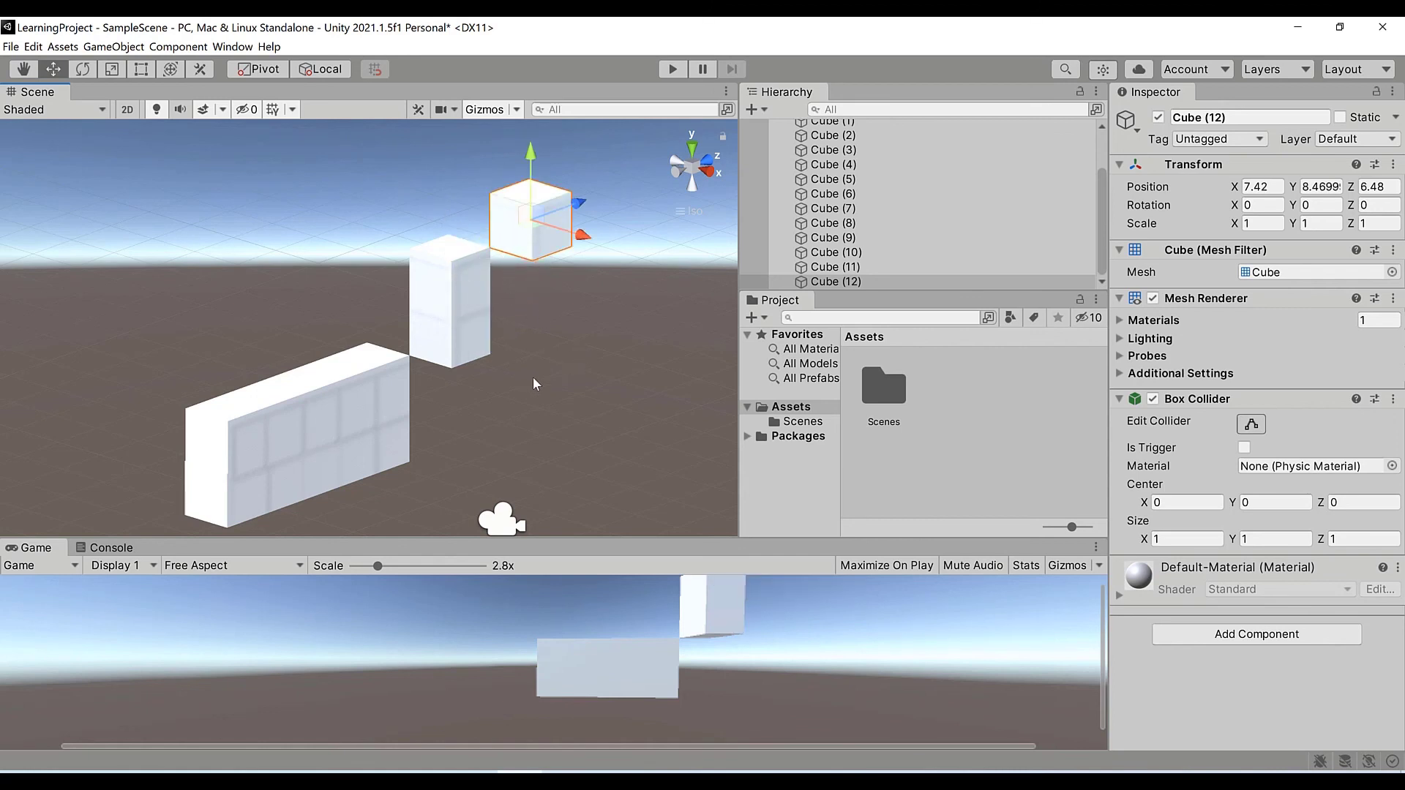
# Reposition the Main Camera to about X 15.5, Y 7.9, Z -5.58 so its view takes in all the cubes.
pyautogui.scroll(-5, 532, 376)
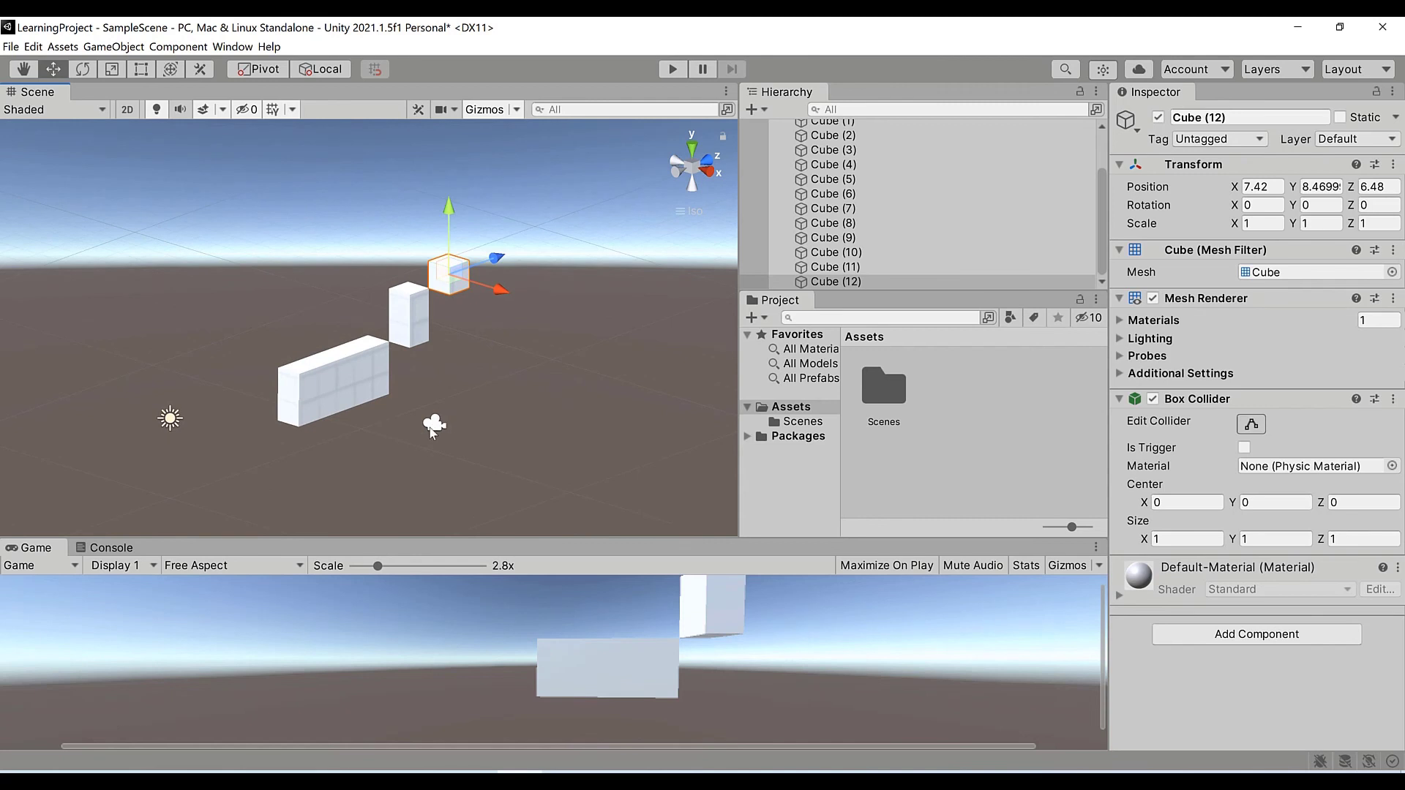
pyautogui.click(431, 425)
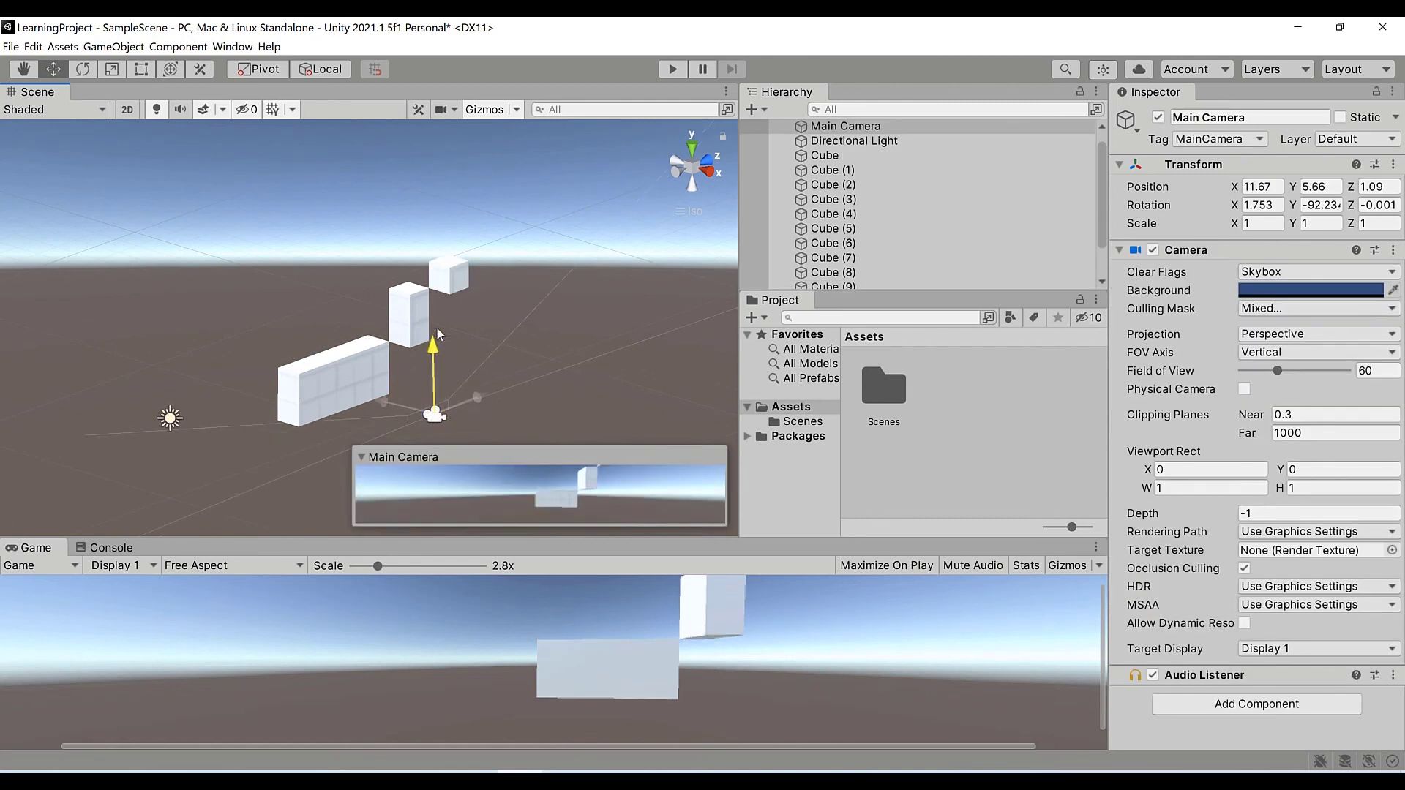
pyautogui.moveTo(436, 326); pyautogui.dragTo(441, 292)
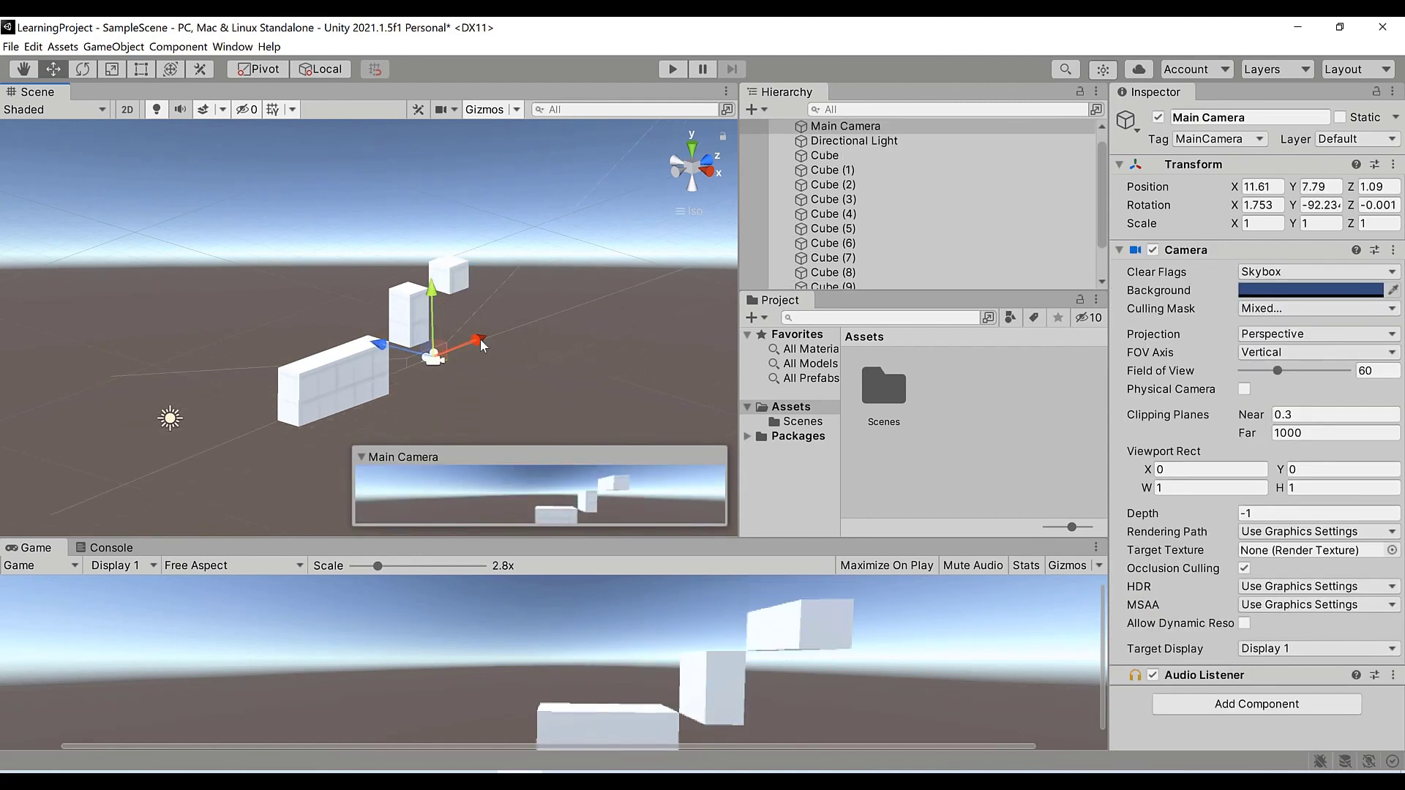
pyautogui.moveTo(480, 340); pyautogui.dragTo(370, 404)
pyautogui.moveTo(370, 404); pyautogui.dragTo(372, 405)
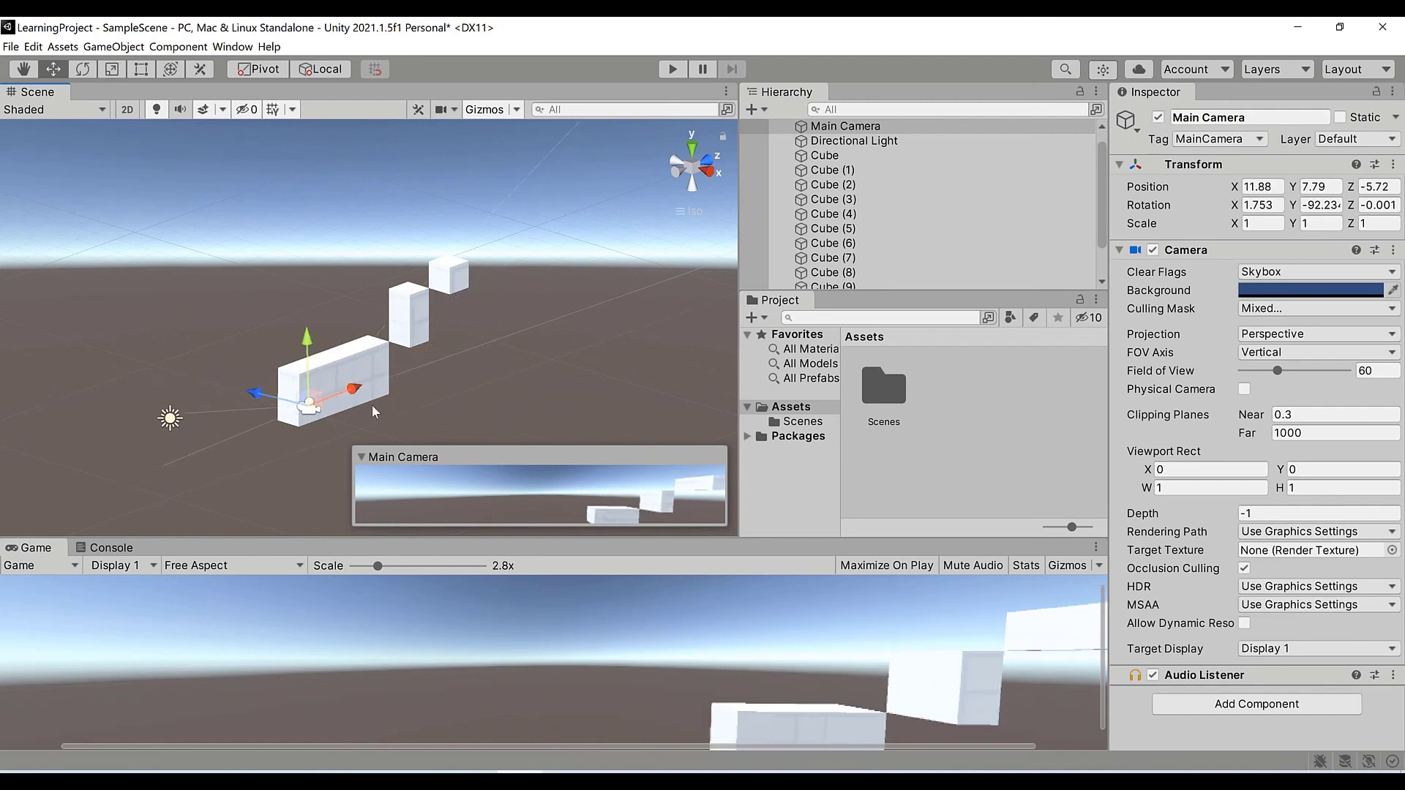
pyautogui.scroll(-4, 375, 405)
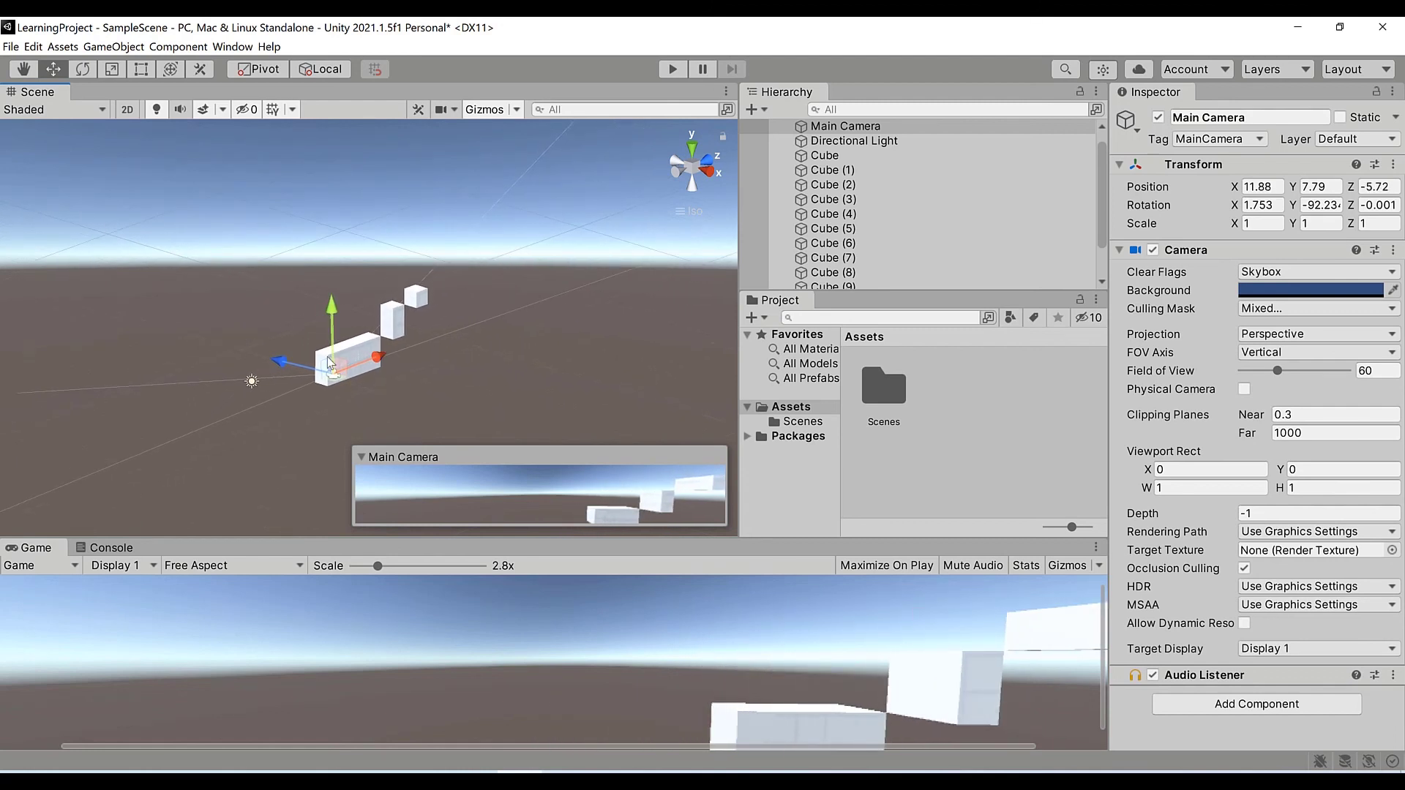
pyautogui.moveTo(288, 362); pyautogui.dragTo(332, 379)
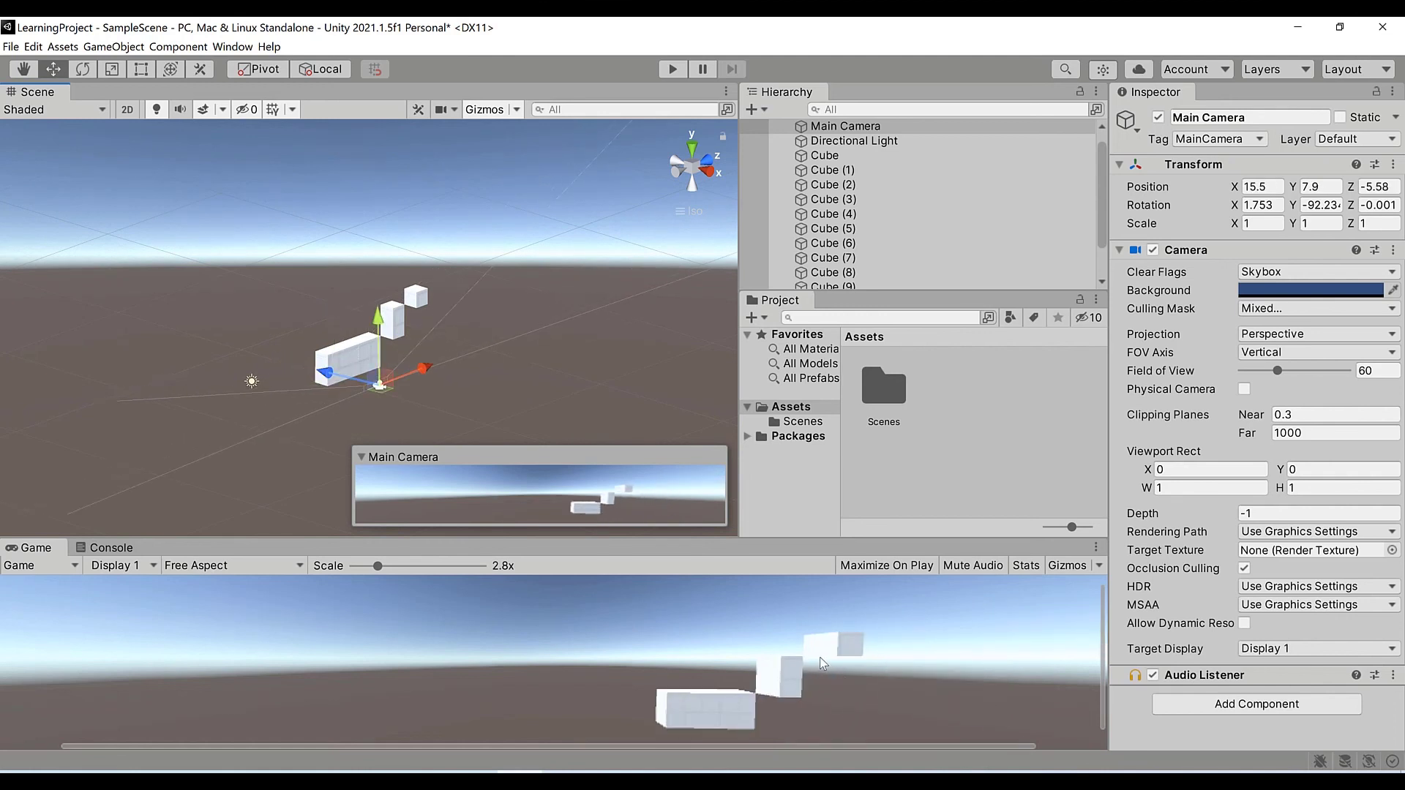